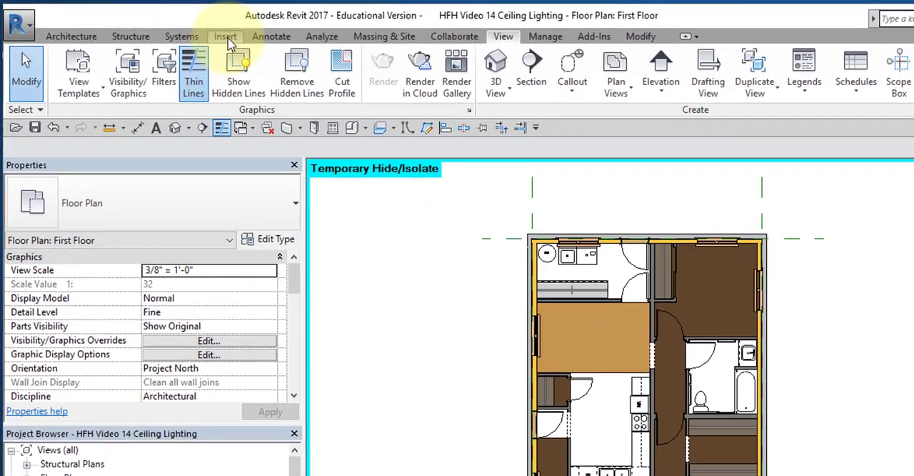
Step: Load the Downlight - Recessed Can family from the Internal folder under Lighting, Architectural in the US Imperial library
{"action": "left_click", "coordinate": [166, 26]}
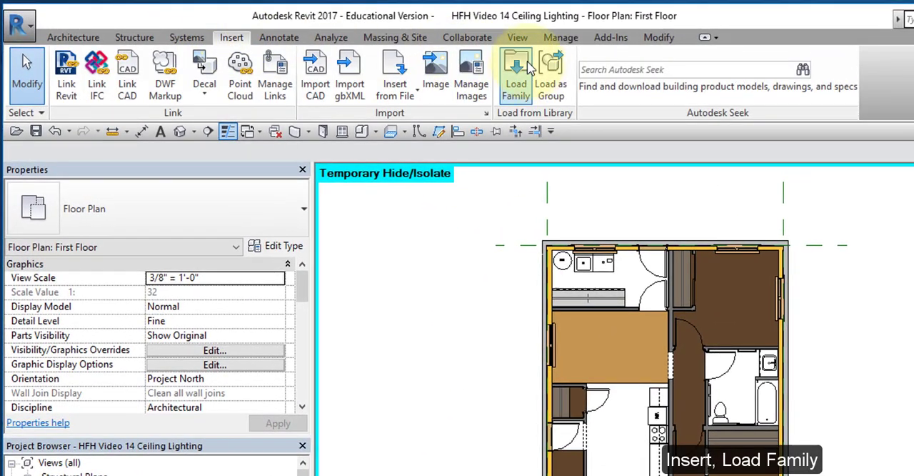
{"action": "left_click", "coordinate": [524, 78]}
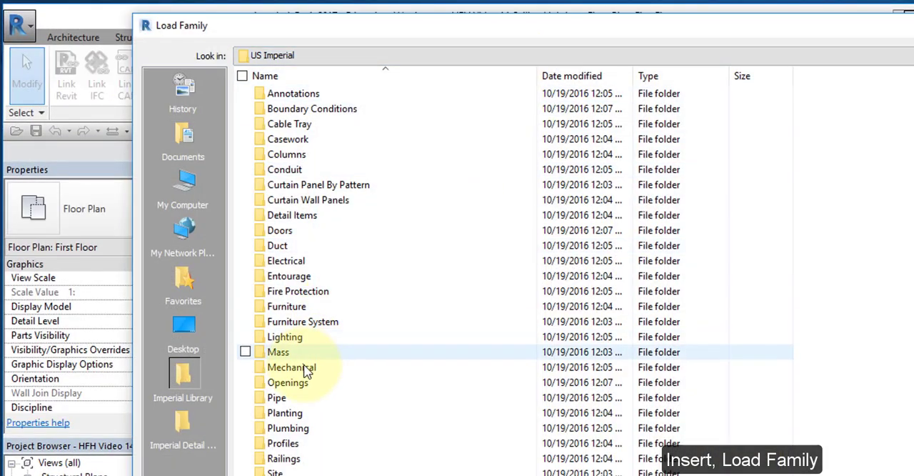
{"action": "double_click", "coordinate": [292, 343]}
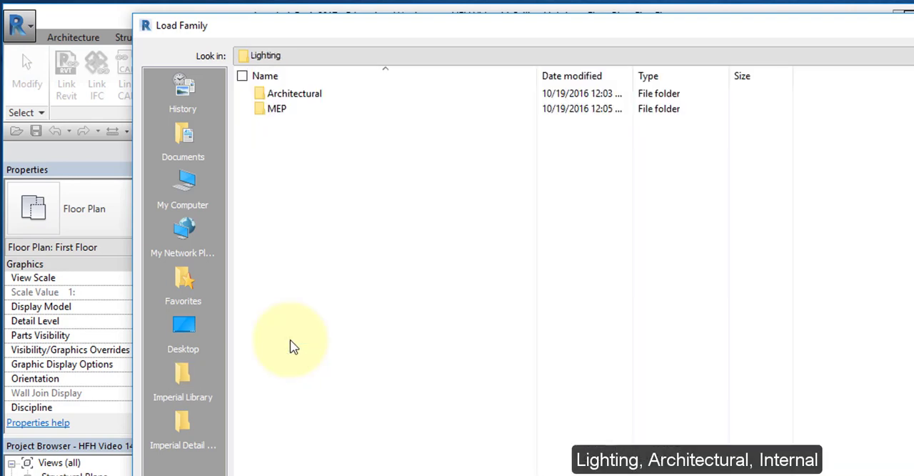
{"action": "double_click", "coordinate": [282, 98]}
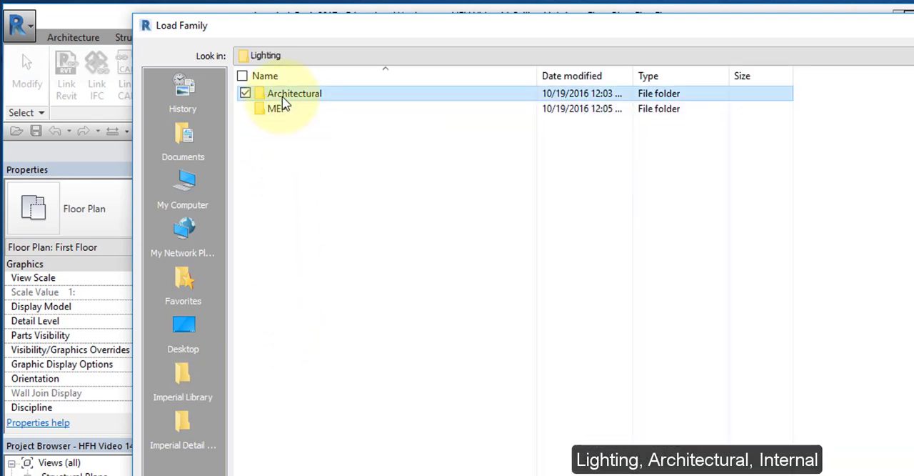
{"action": "double_click", "coordinate": [282, 113]}
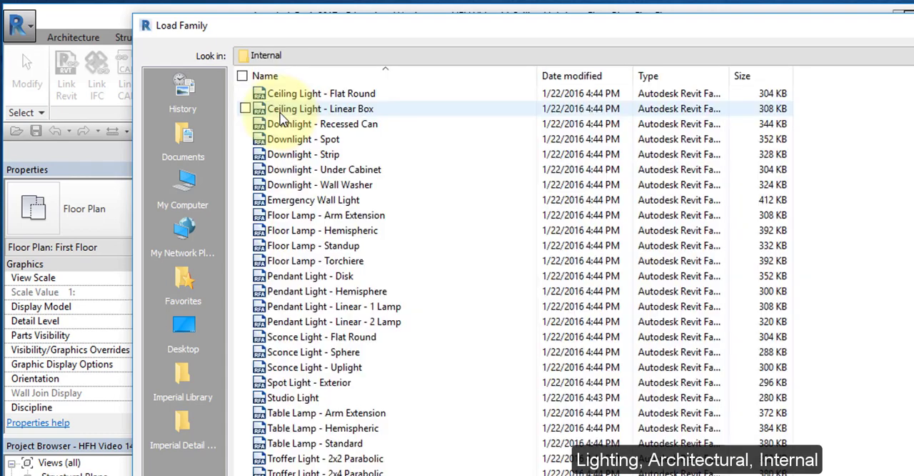
{"action": "left_click", "coordinate": [341, 129]}
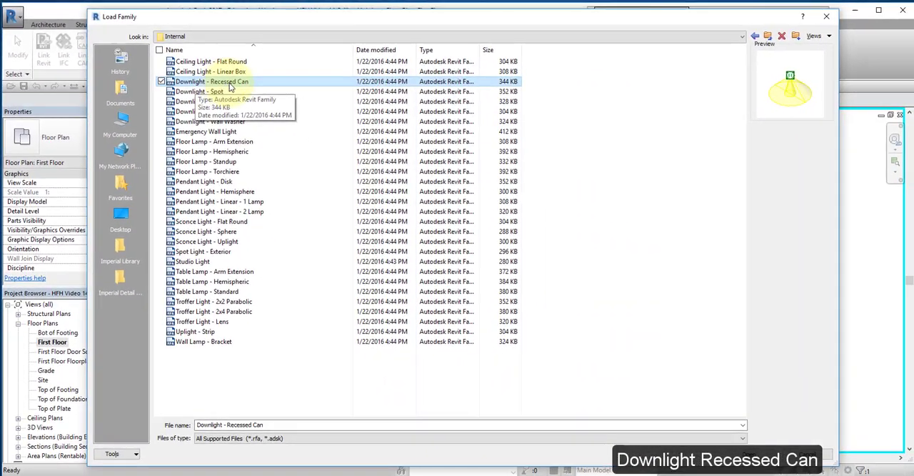
{"action": "left_click", "coordinate": [763, 454]}
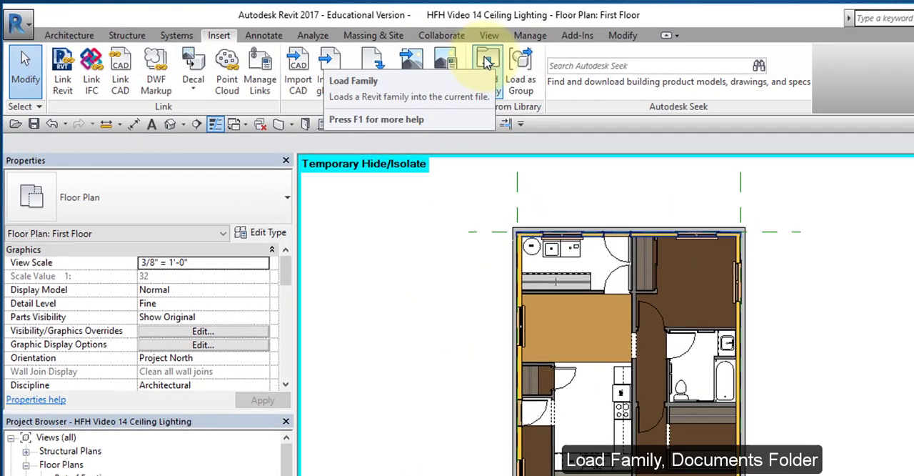
Step: Load the Ceiling Fan Light 52 Inch and Ceiling Light 10 Inch Round families from the Families folder in Documents, sorting by date modified
{"action": "left_click", "coordinate": [487, 62]}
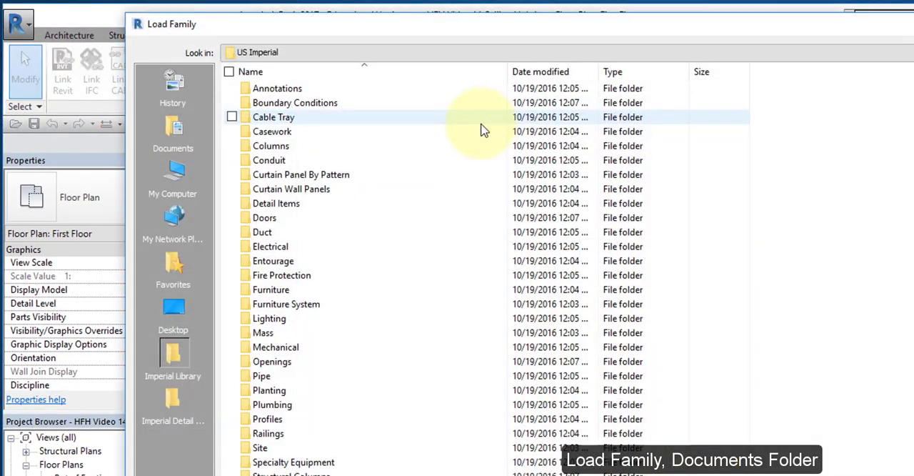
{"action": "left_click", "coordinate": [177, 134]}
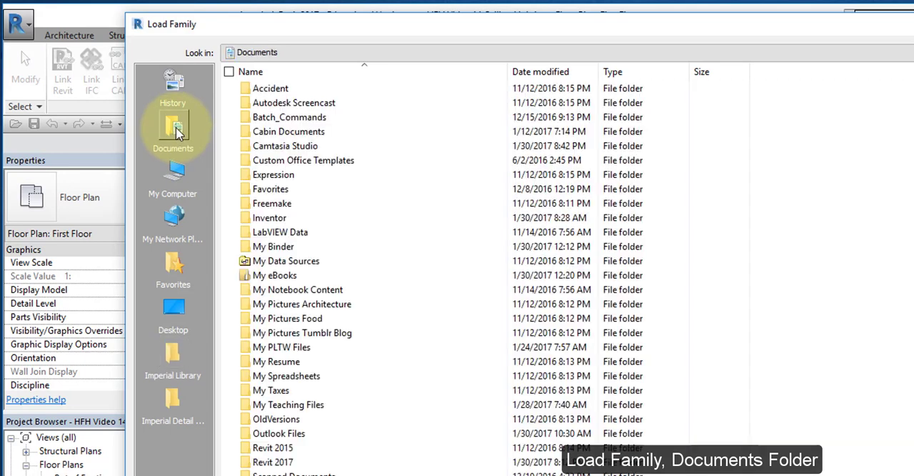
{"action": "double_click", "coordinate": [289, 462]}
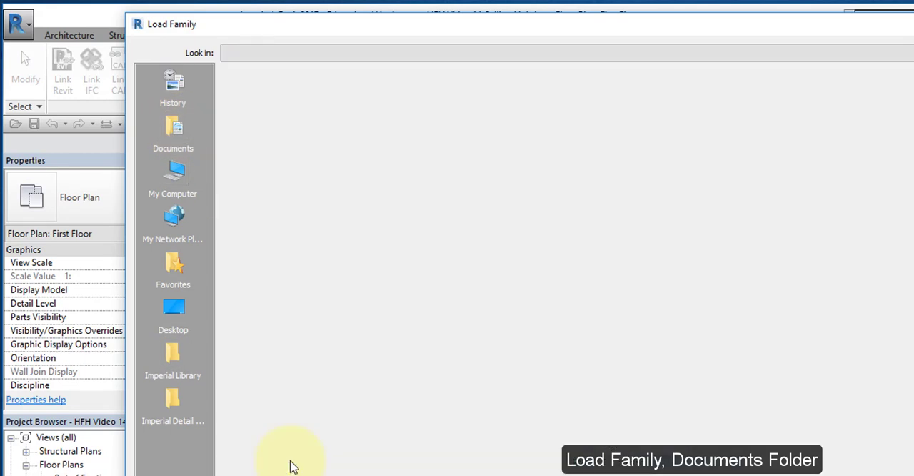
{"action": "double_click", "coordinate": [297, 250]}
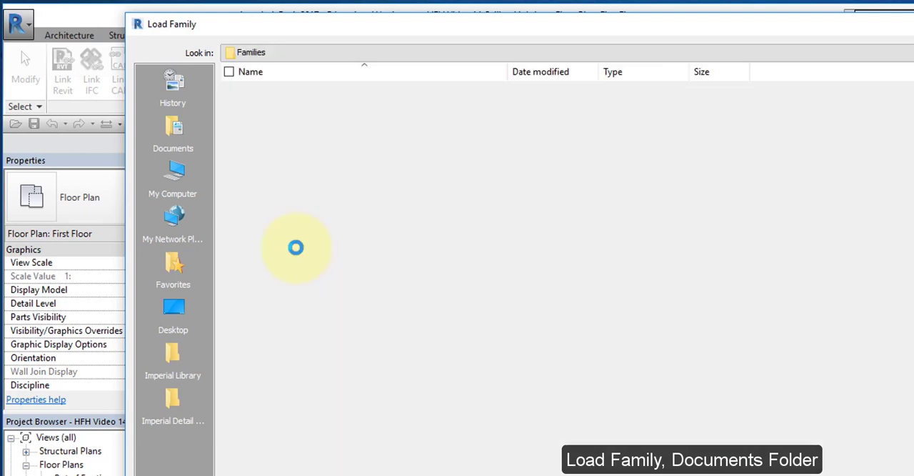
{"action": "left_click", "coordinate": [568, 71]}
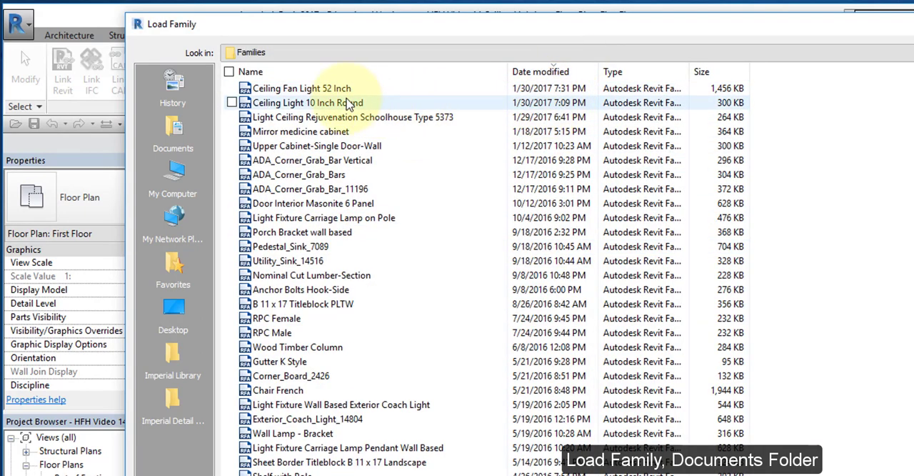
{"action": "left_click", "coordinate": [300, 104]}
{"action": "left_click", "coordinate": [300, 88], "text": "ctrl"}
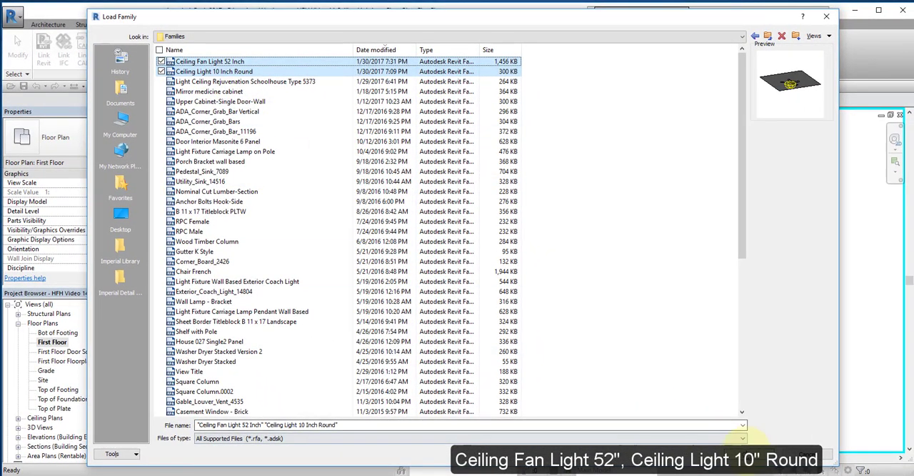
{"action": "left_click", "coordinate": [759, 448]}
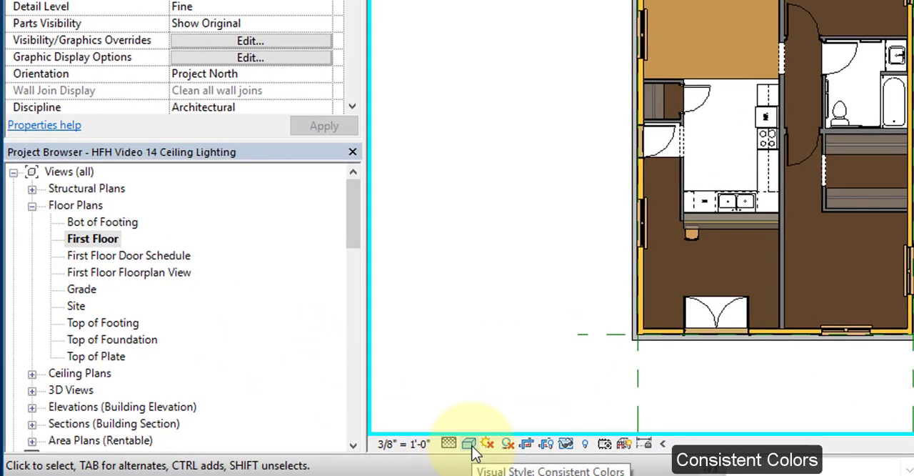
Step: Set the First Floor plan's visual style to Consistent Colors
{"action": "left_click", "coordinate": [470, 444]}
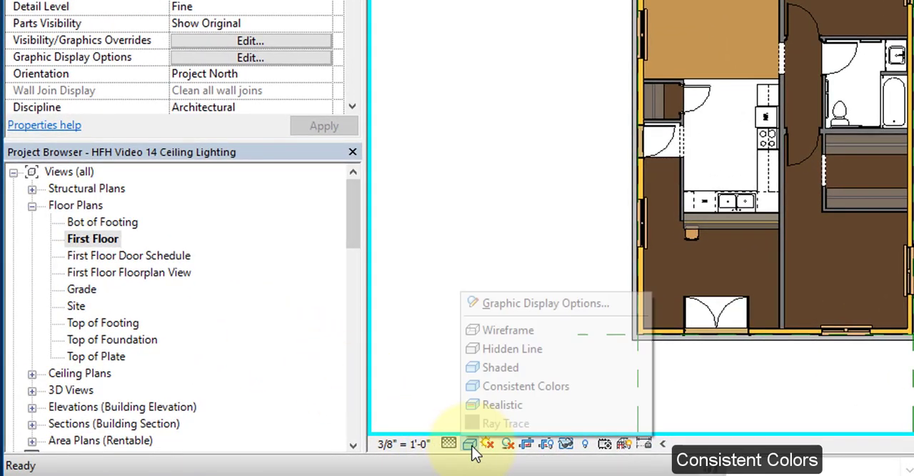
{"action": "left_click", "coordinate": [502, 389]}
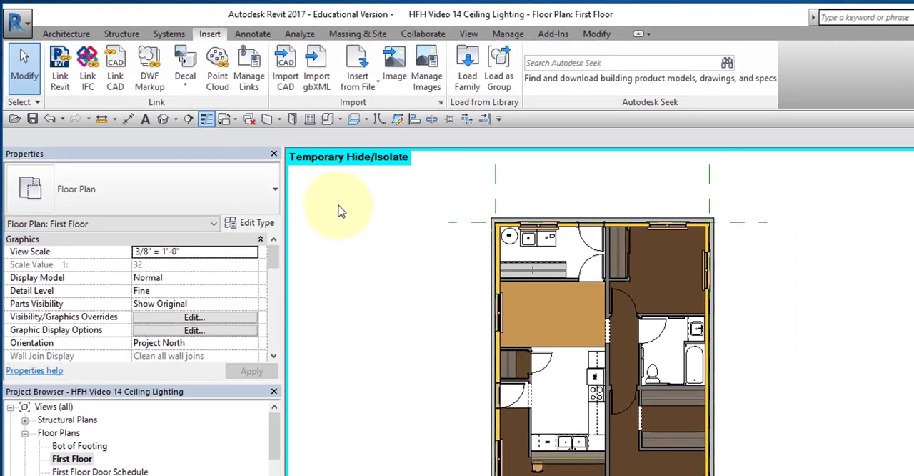
Step: Start a sketched Generic ceiling and pick the four reference planes around the house's exterior walls as boundary lines
{"action": "left_click", "coordinate": [66, 34]}
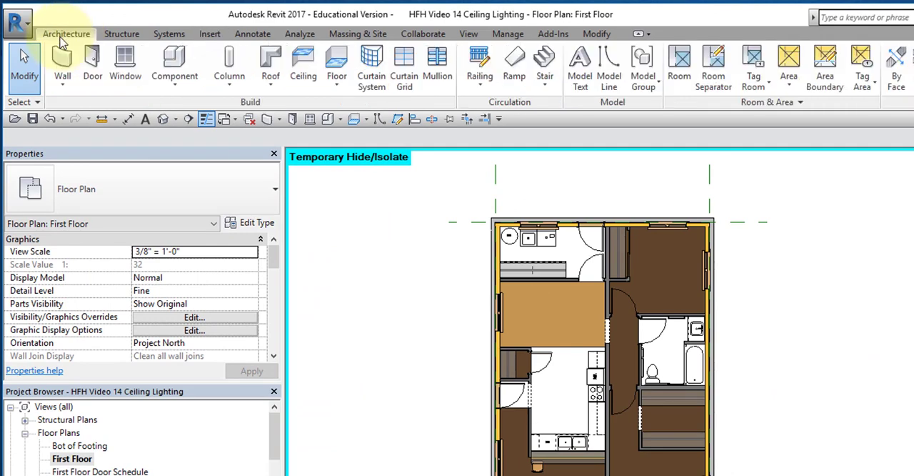
{"action": "left_click", "coordinate": [306, 64]}
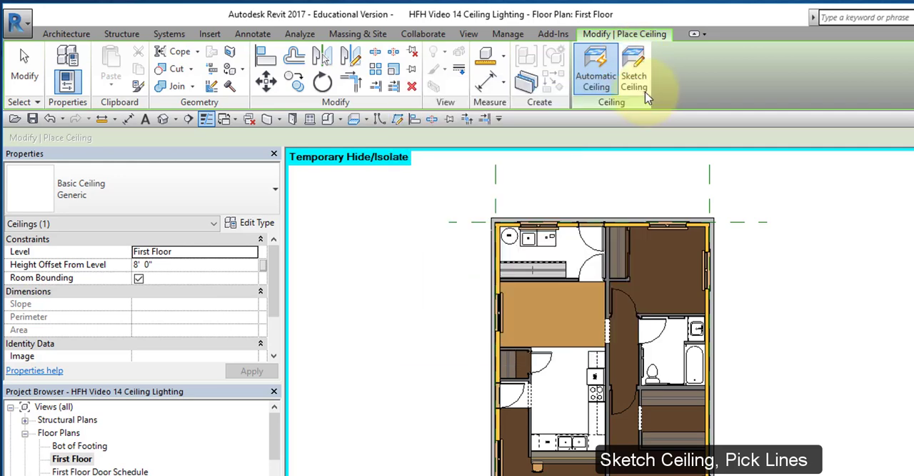
{"action": "left_click", "coordinate": [634, 78]}
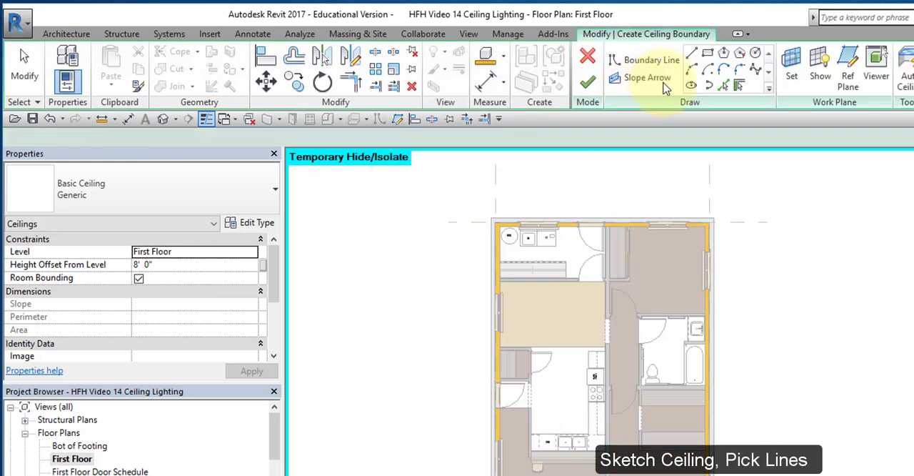
{"action": "left_click", "coordinate": [723, 86]}
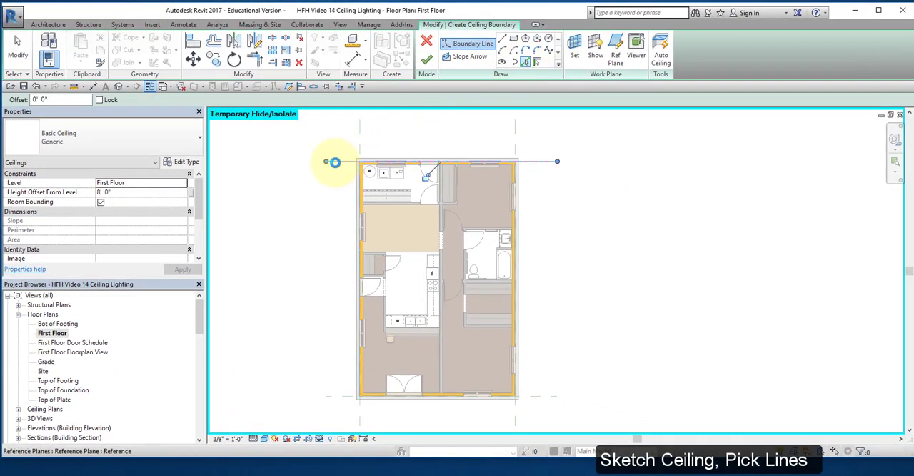
{"action": "left_click", "coordinate": [361, 138]}
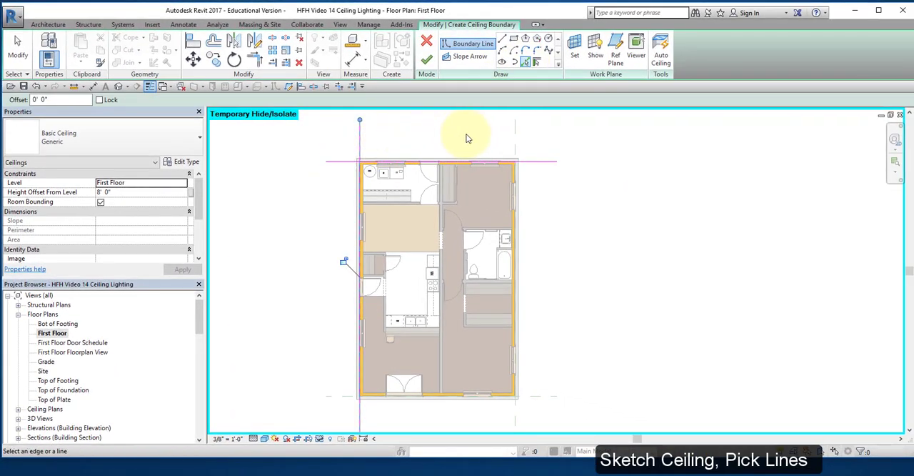
{"action": "left_click", "coordinate": [545, 395]}
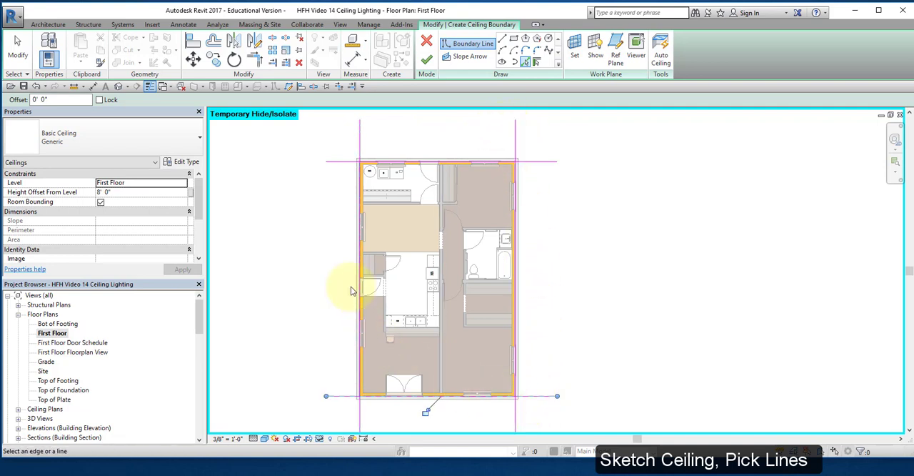
Step: Trim the four ceiling boundary lines to corners so they form a closed rectangle, and finish the ceiling sketch
{"action": "left_click", "coordinate": [340, 87]}
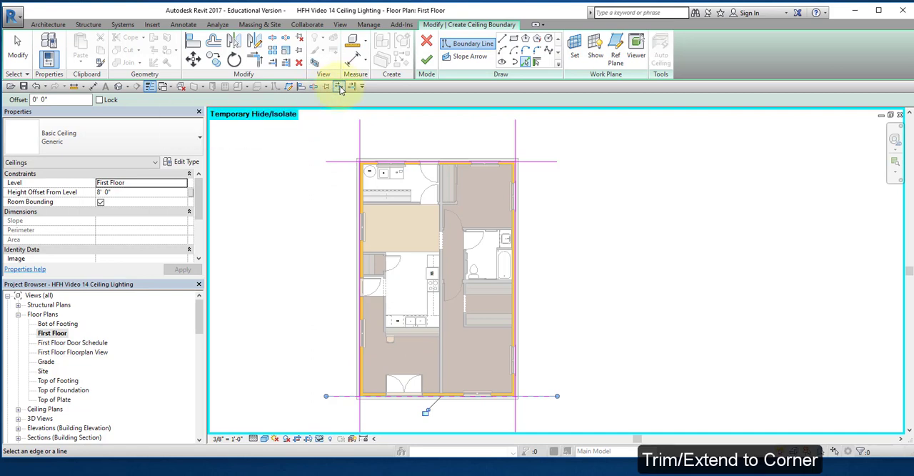
{"action": "left_click", "coordinate": [362, 183]}
{"action": "left_click", "coordinate": [368, 166]}
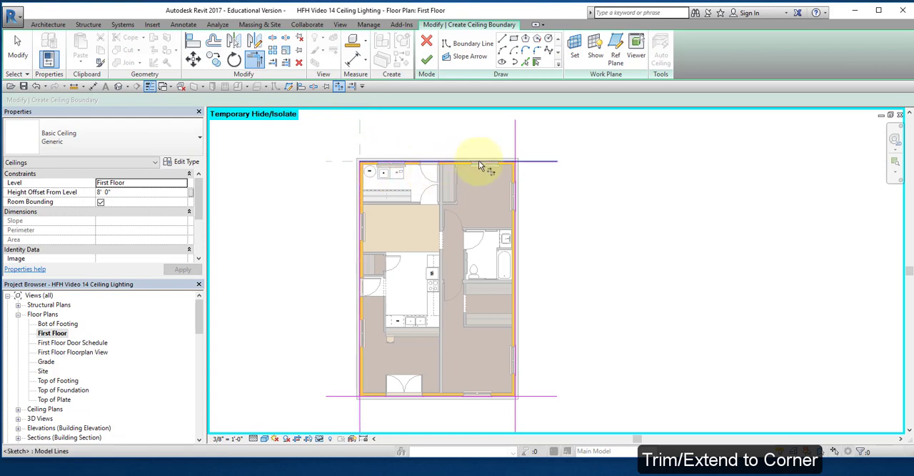
{"action": "left_click", "coordinate": [479, 161]}
{"action": "left_click", "coordinate": [513, 190]}
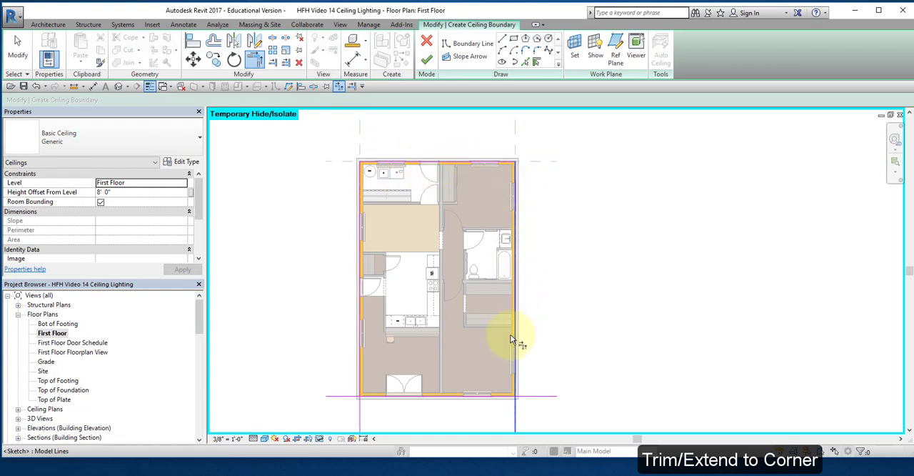
{"action": "left_click", "coordinate": [502, 395]}
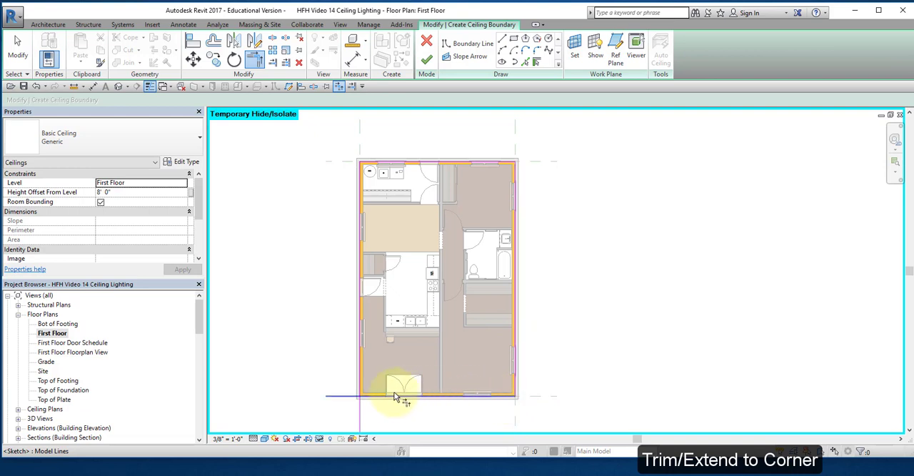
{"action": "left_click", "coordinate": [372, 388]}
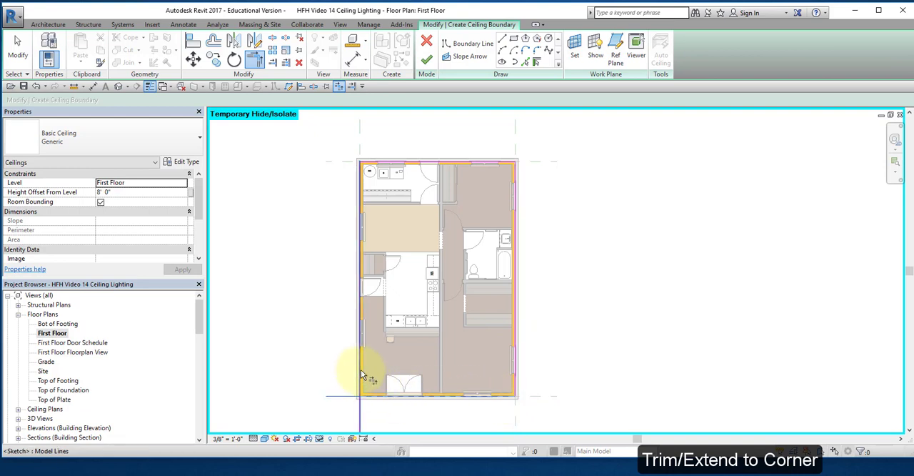
{"action": "left_click", "coordinate": [361, 369]}
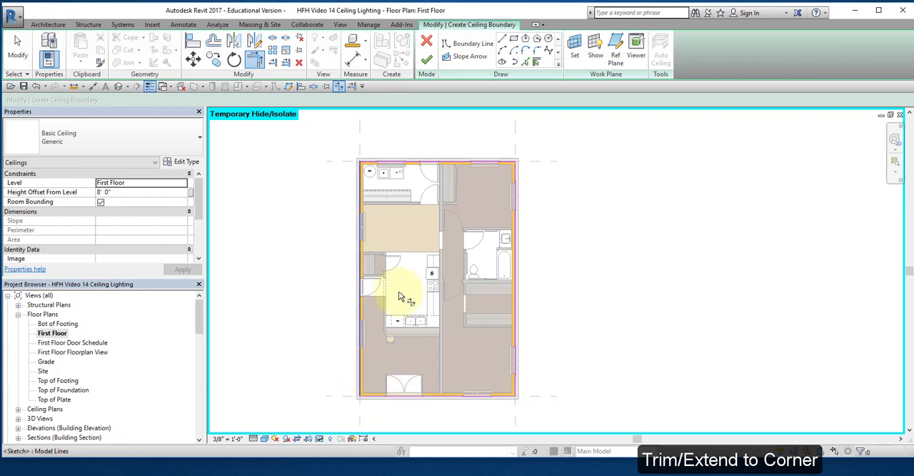
{"action": "left_click", "coordinate": [427, 59]}
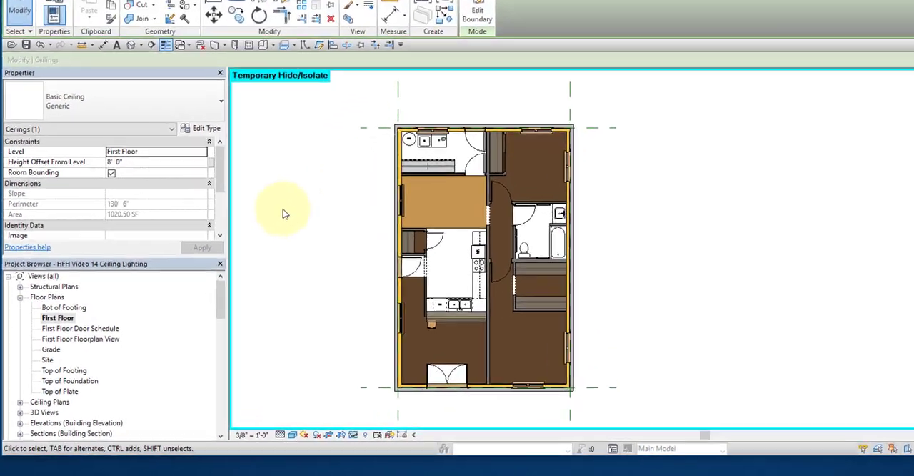
Step: Delete the First Floor and Grade views from the project's ceiling plans
{"action": "scroll", "coordinate": [25, 400], "scroll_direction": "down", "scroll_amount": 2}
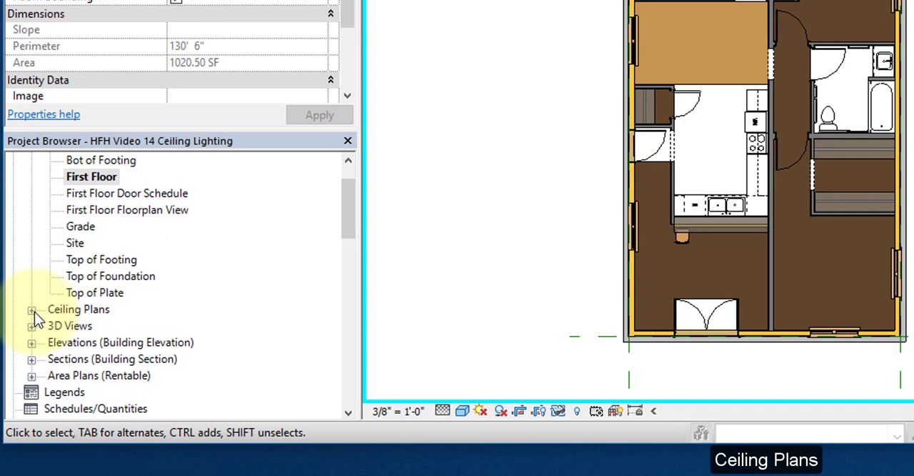
{"action": "left_click", "coordinate": [31, 310]}
{"action": "scroll", "coordinate": [124, 332], "scroll_direction": "down", "scroll_amount": 1}
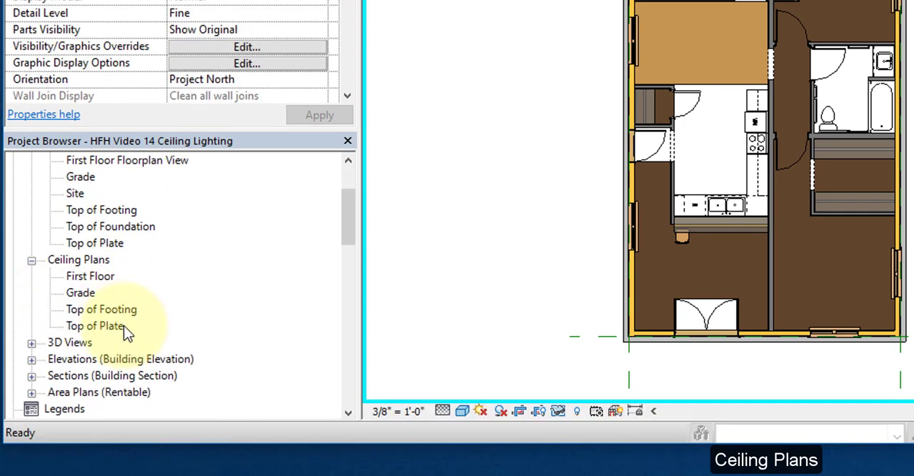
{"action": "left_click", "coordinate": [101, 277]}
{"action": "right_click", "coordinate": [100, 277]}
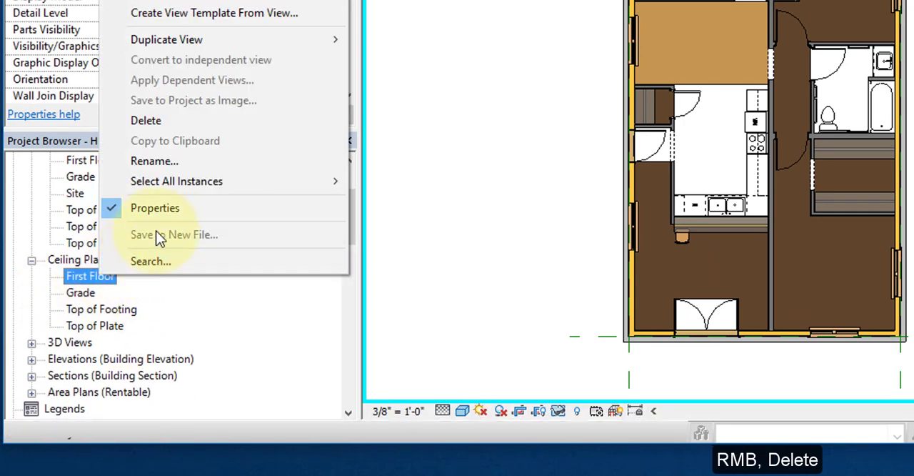
{"action": "left_click", "coordinate": [204, 120]}
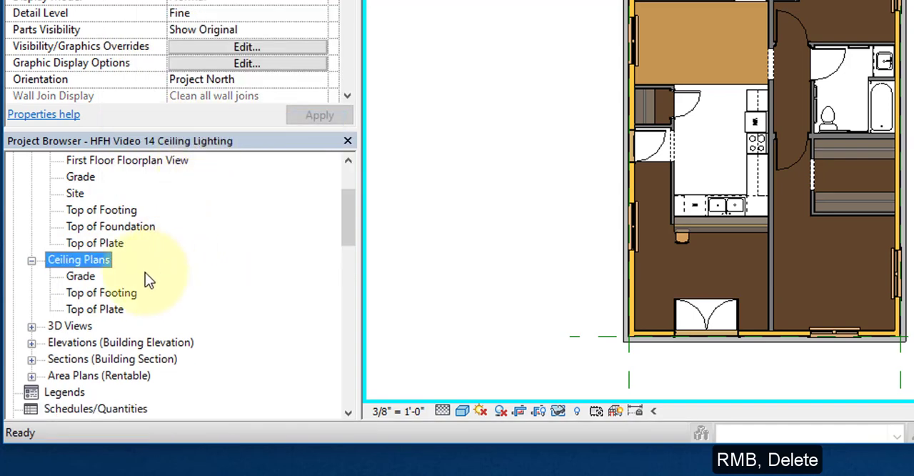
{"action": "left_click", "coordinate": [80, 277]}
{"action": "right_click", "coordinate": [81, 276]}
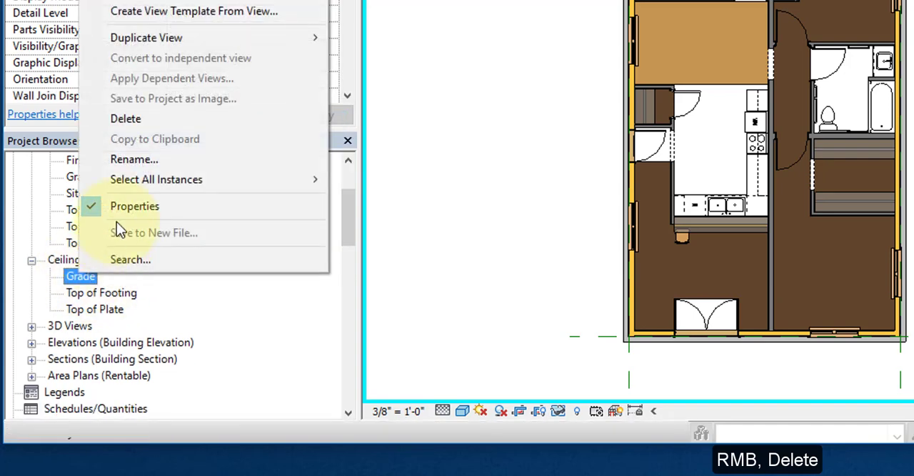
{"action": "left_click", "coordinate": [143, 120]}
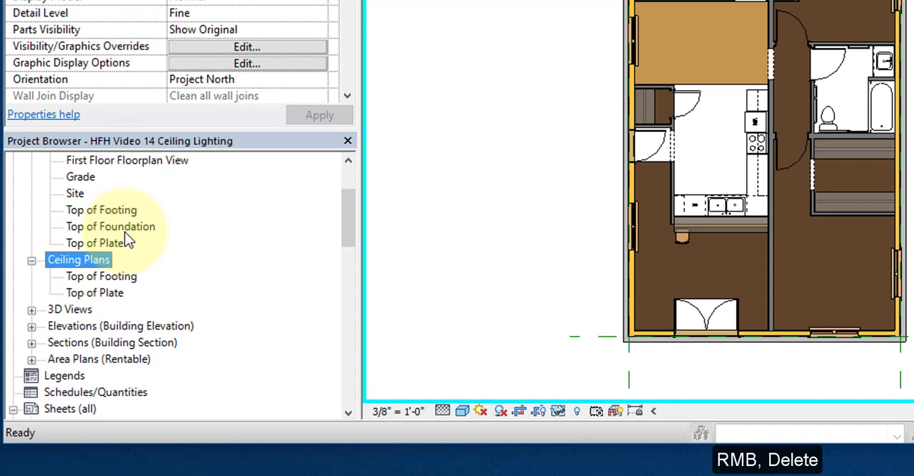
Step: Delete the Top of Footing and Top of Plate views from the project's ceiling plans
{"action": "left_click", "coordinate": [92, 278]}
{"action": "right_click", "coordinate": [97, 279]}
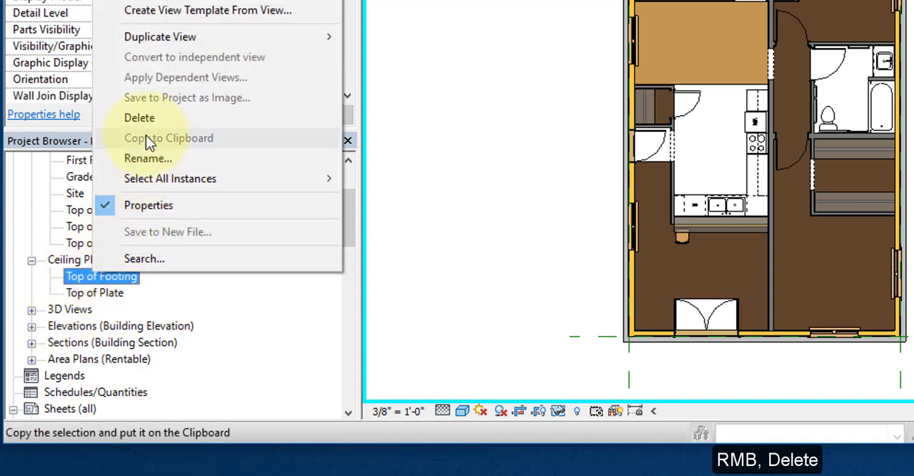
{"action": "left_click", "coordinate": [151, 122]}
{"action": "left_click", "coordinate": [108, 282]}
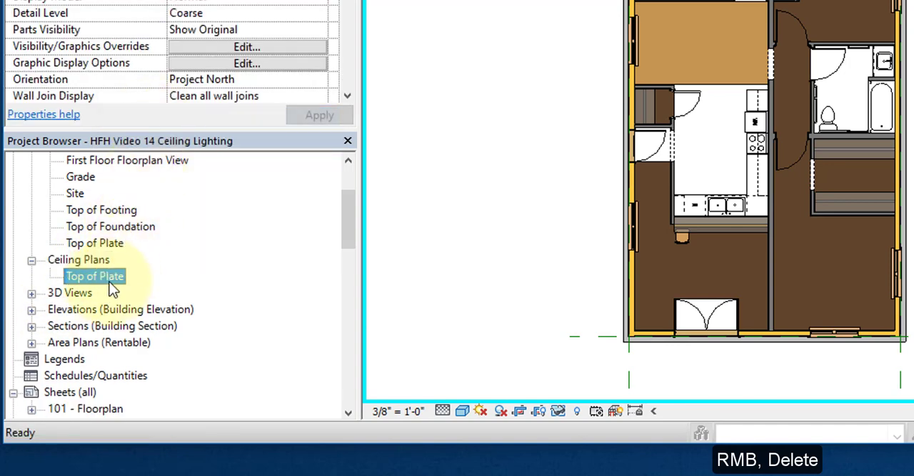
{"action": "right_click", "coordinate": [108, 282]}
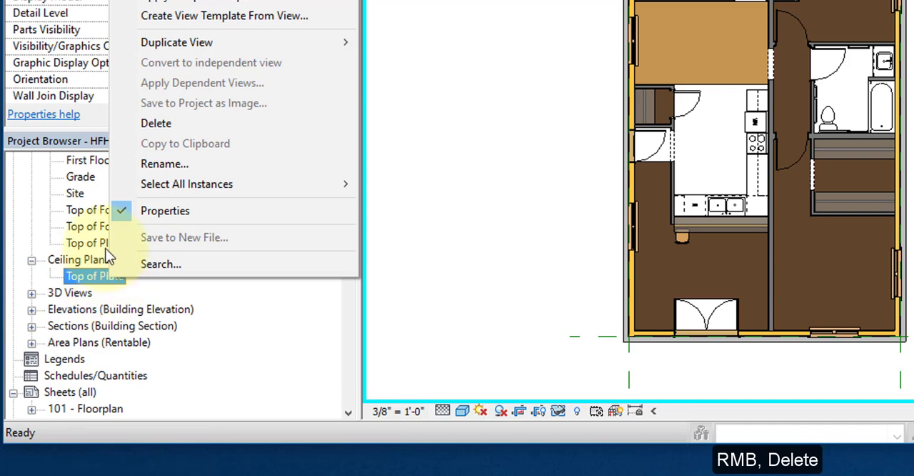
{"action": "left_click", "coordinate": [150, 123]}
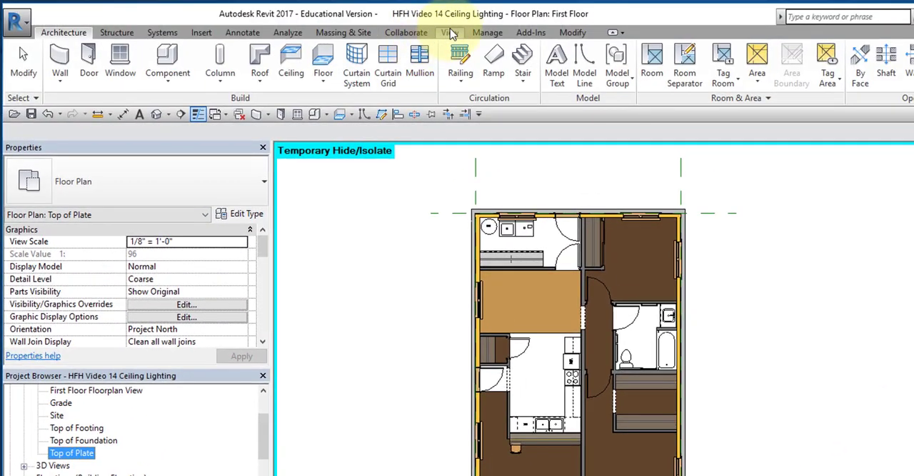
Step: Create a reflected ceiling plan view for the First Floor level and select it among the project's ceiling plans
{"action": "left_click", "coordinate": [451, 33]}
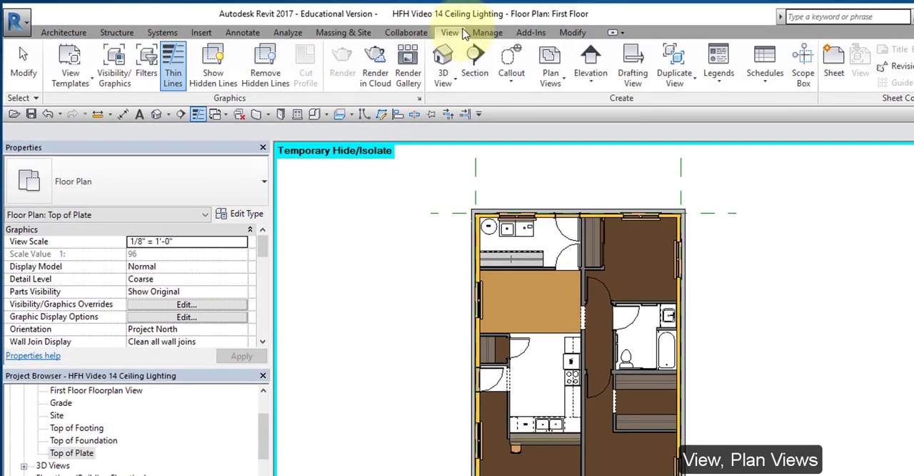
{"action": "left_click", "coordinate": [554, 77]}
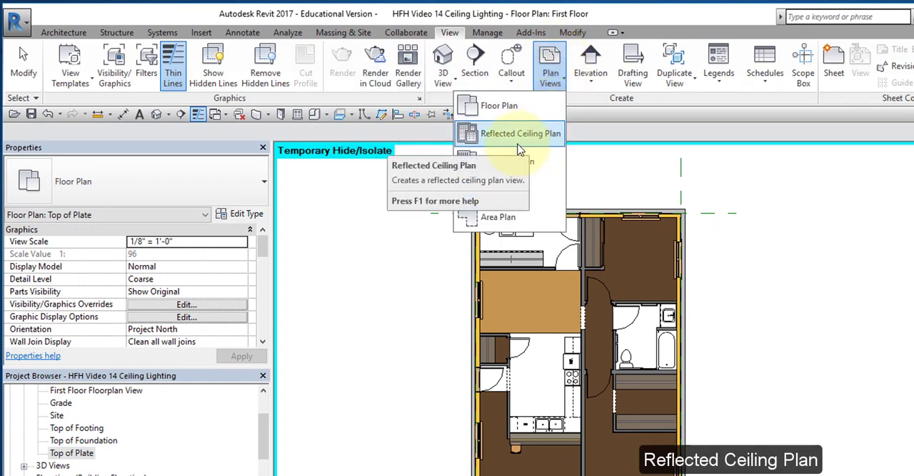
{"action": "left_click", "coordinate": [519, 141]}
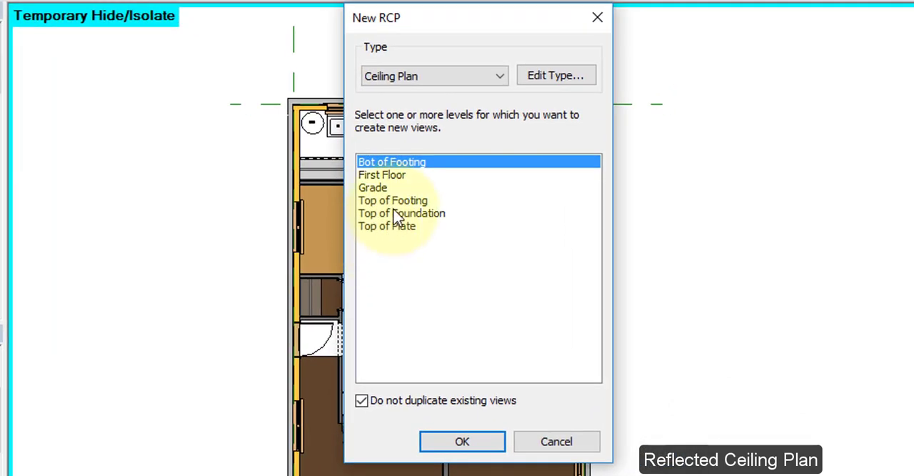
{"action": "left_click", "coordinate": [392, 175]}
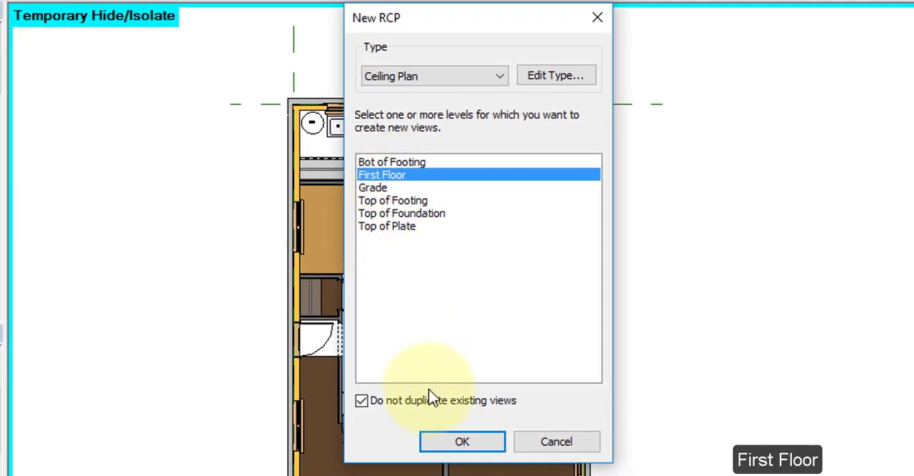
{"action": "left_click", "coordinate": [463, 442]}
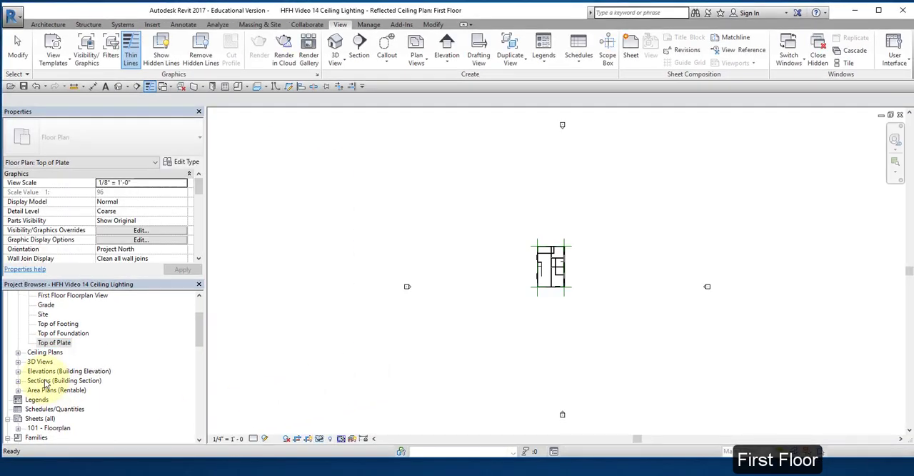
{"action": "scroll", "coordinate": [45, 386], "scroll_direction": "down", "scroll_amount": 1}
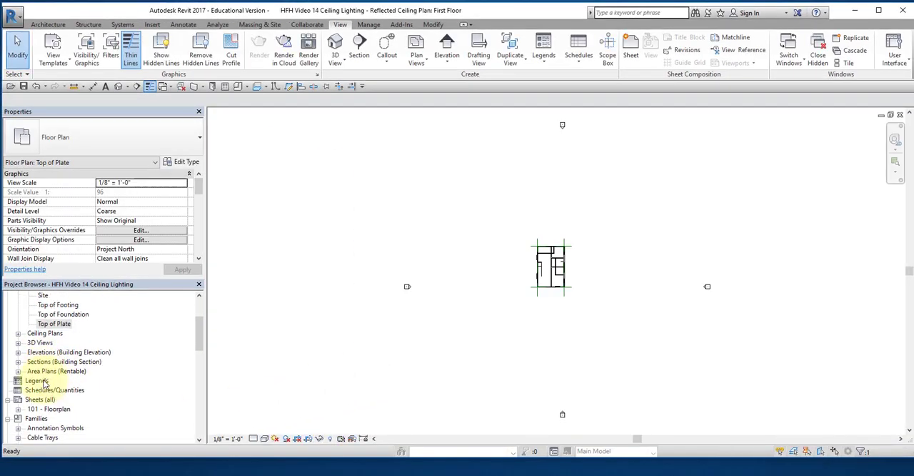
{"action": "left_click", "coordinate": [18, 333]}
{"action": "left_click", "coordinate": [53, 344]}
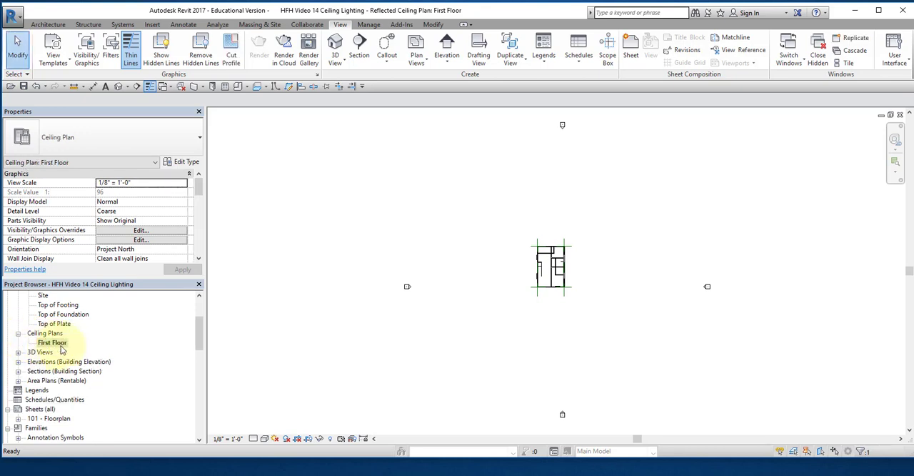
Step: Set the First Floor ceiling plan's view range so the Top and View Depth offsets from Top of Plate are both 1' 0"
{"action": "scroll", "coordinate": [543, 268], "scroll_direction": "up", "scroll_amount": 5}
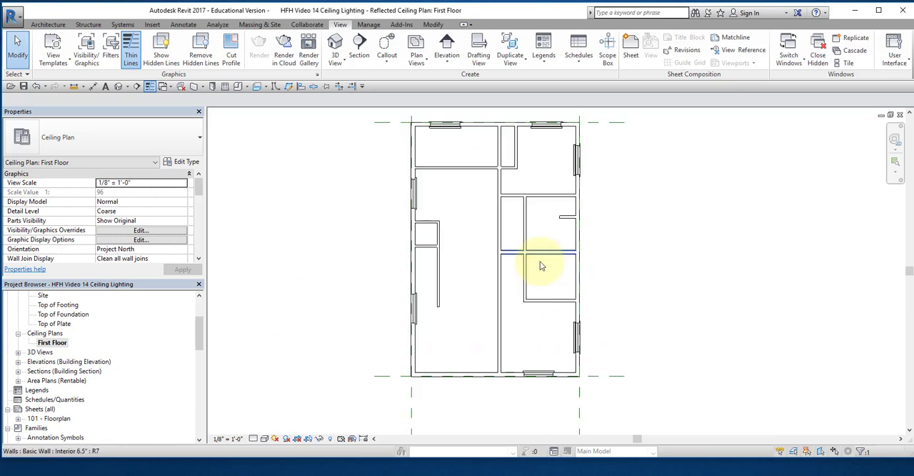
{"action": "middle_click_drag", "start_coordinate": [547, 269], "coordinate": [468, 303]}
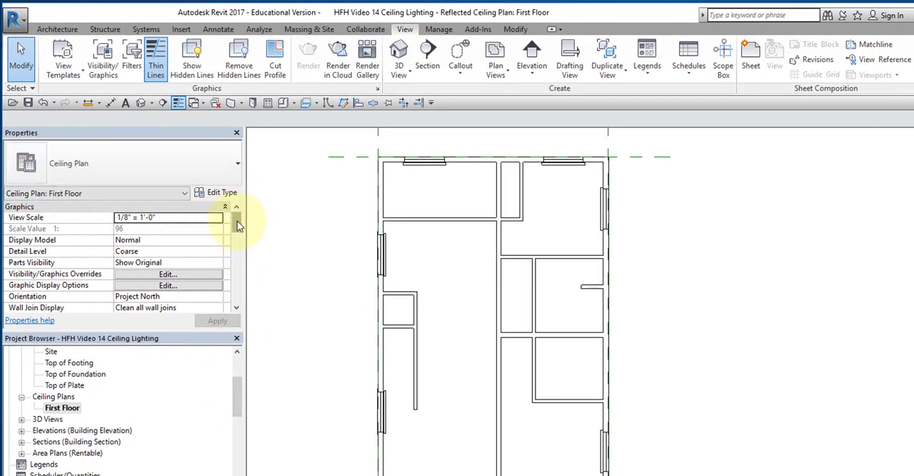
{"action": "left_click_drag", "start_coordinate": [237, 220], "coordinate": [240, 254]}
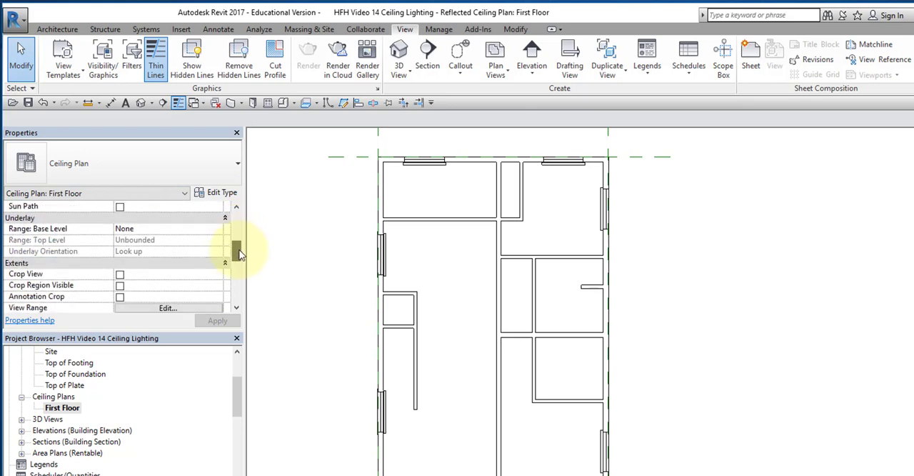
{"action": "left_click_drag", "start_coordinate": [240, 255], "coordinate": [241, 258]}
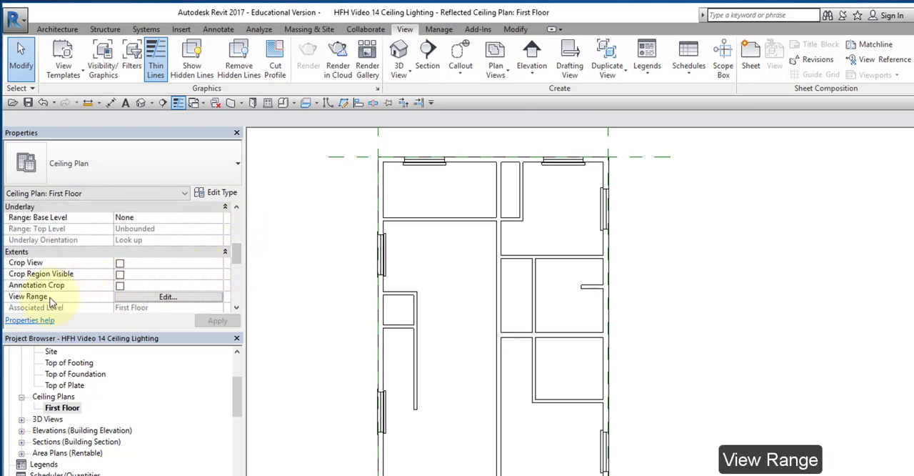
{"action": "left_click", "coordinate": [163, 297]}
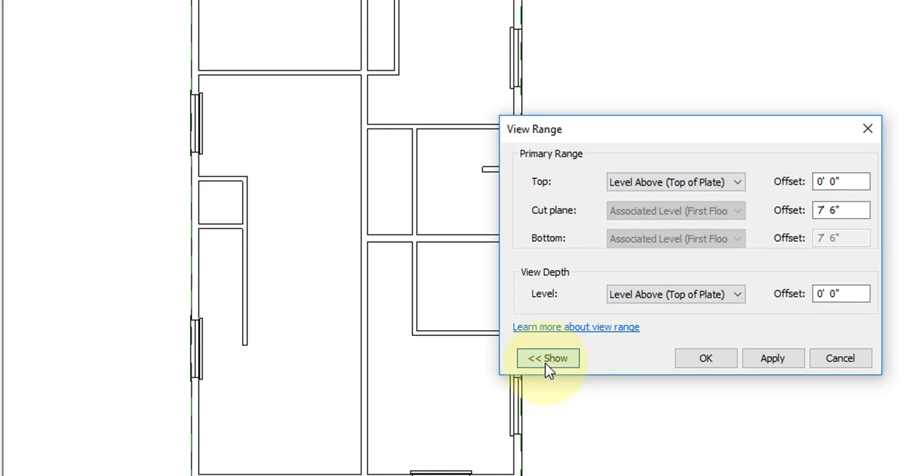
{"action": "left_click", "coordinate": [626, 418]}
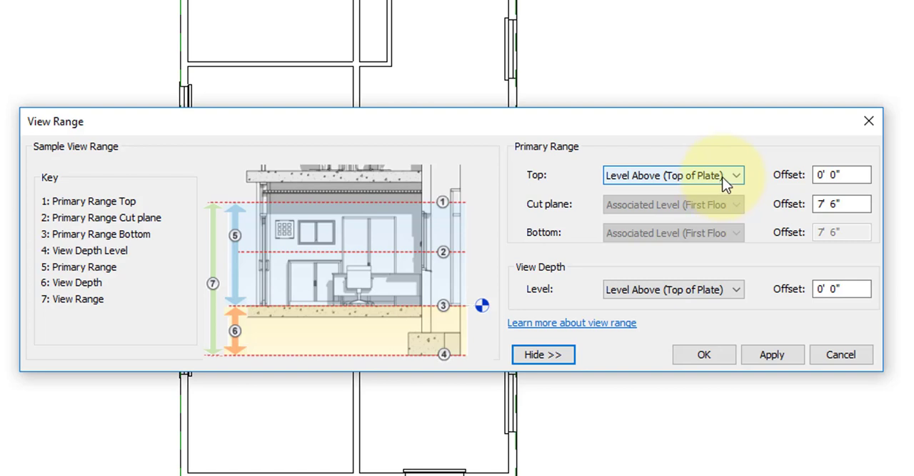
{"action": "left_click", "coordinate": [824, 174]}
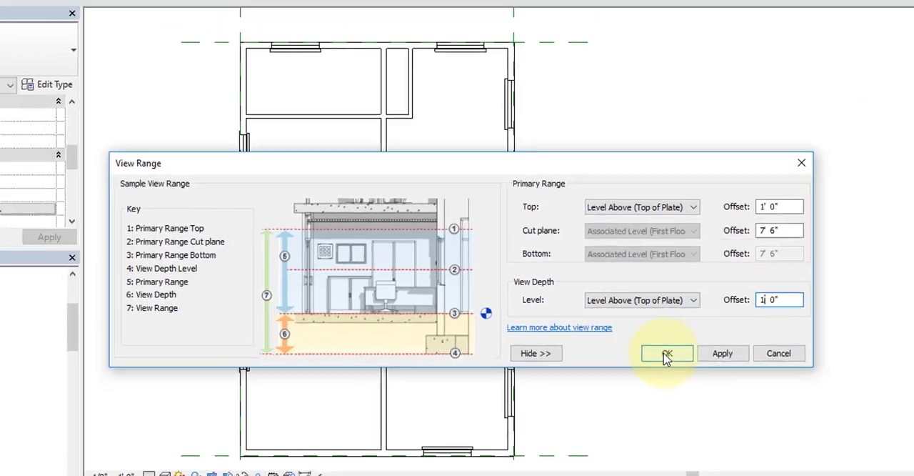
{"action": "left_click", "coordinate": [703, 357]}
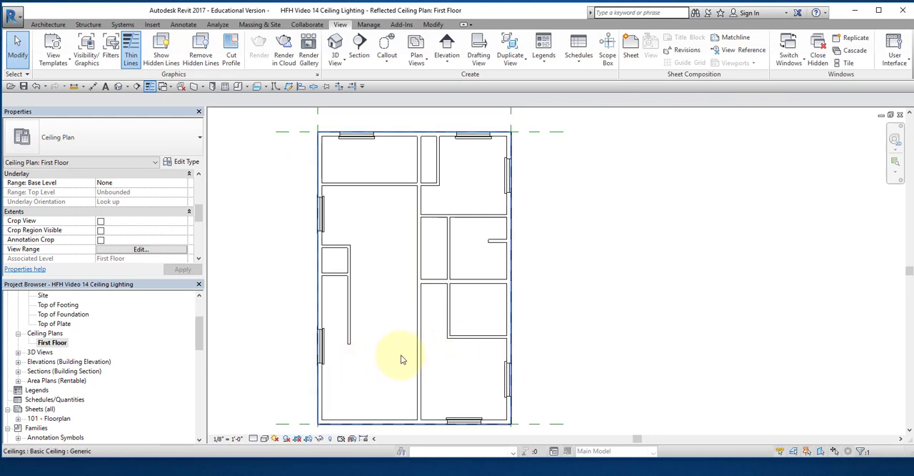
Step: Start the Model Line command with Level : Top of Plate as the work plane
{"action": "scroll", "coordinate": [401, 359], "scroll_direction": "down", "scroll_amount": 1}
{"action": "middle_click_drag", "start_coordinate": [400, 359], "coordinate": [417, 338]}
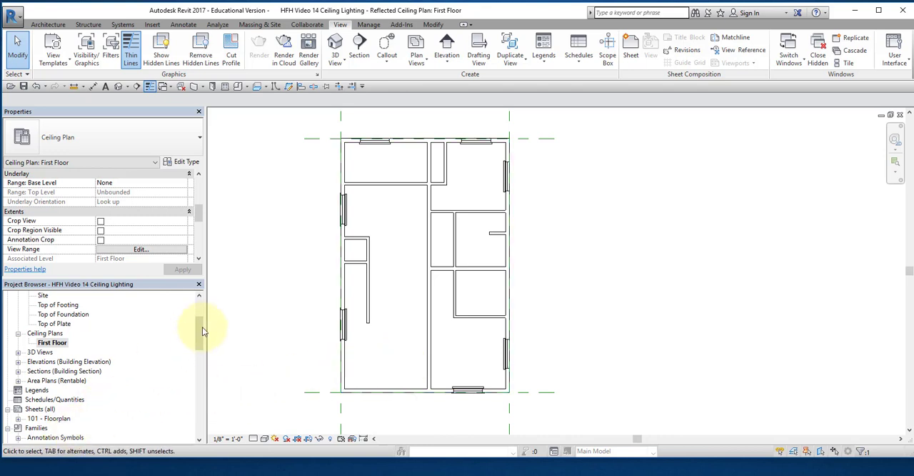
{"action": "mouse_move", "coordinate": [202, 327]}
{"action": "left_mouse_down"}
{"action": "mouse_move", "coordinate": [202, 410]}
{"action": "mouse_move", "coordinate": [206, 319]}
{"action": "left_mouse_up"}
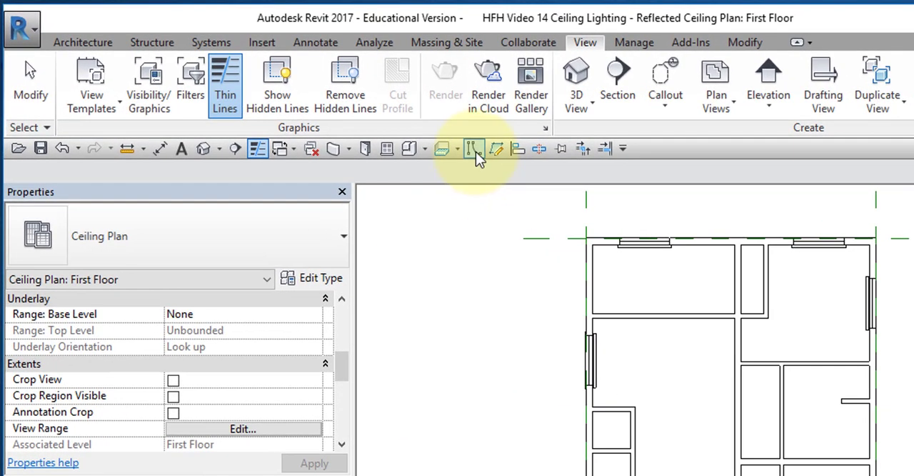
{"action": "left_click", "coordinate": [457, 143]}
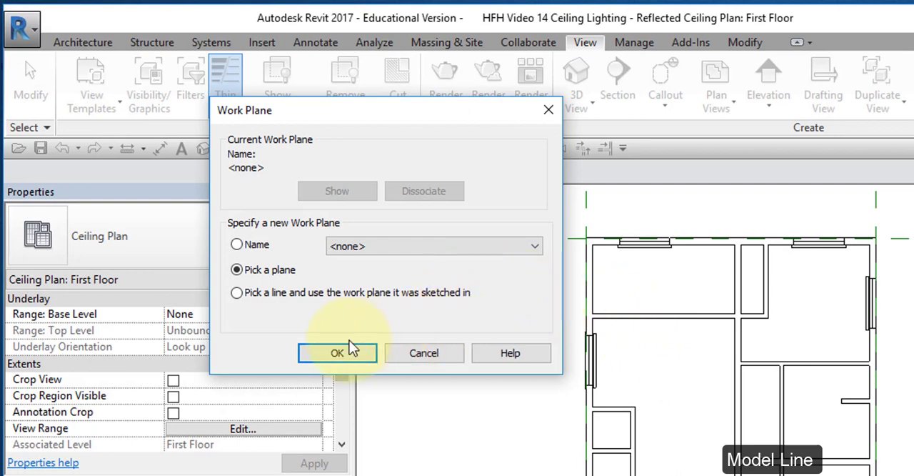
{"action": "left_click", "coordinate": [537, 250]}
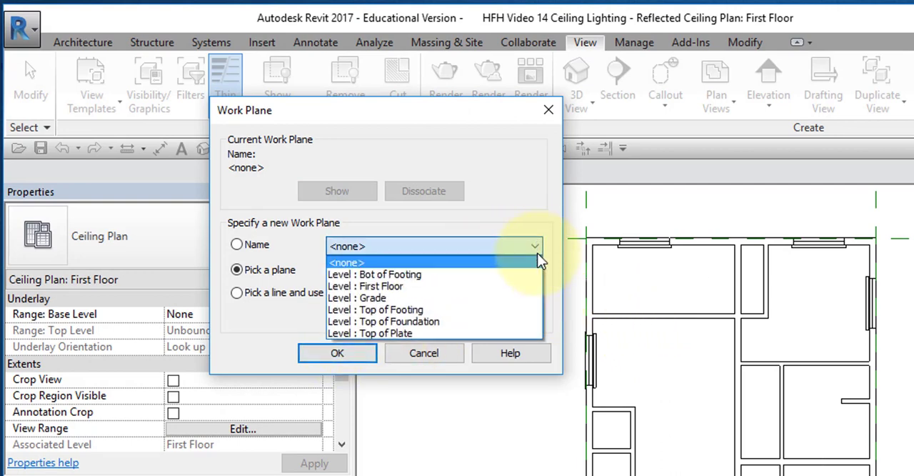
{"action": "left_click", "coordinate": [437, 333]}
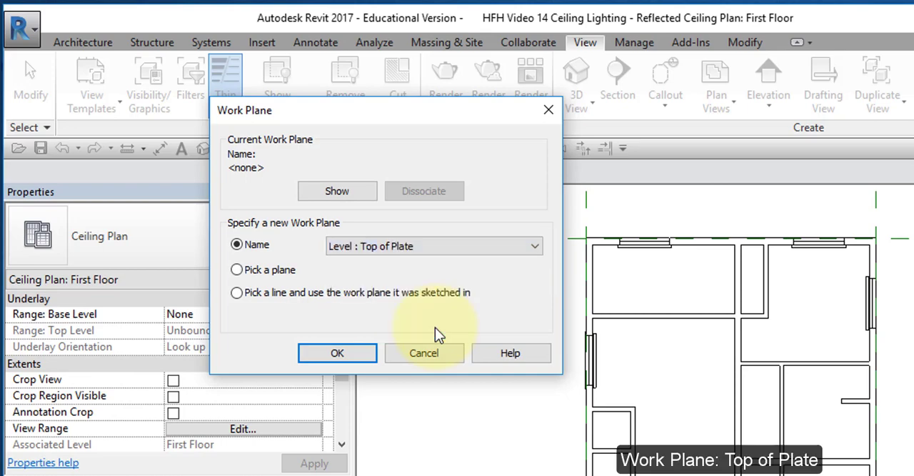
{"action": "left_click", "coordinate": [338, 354]}
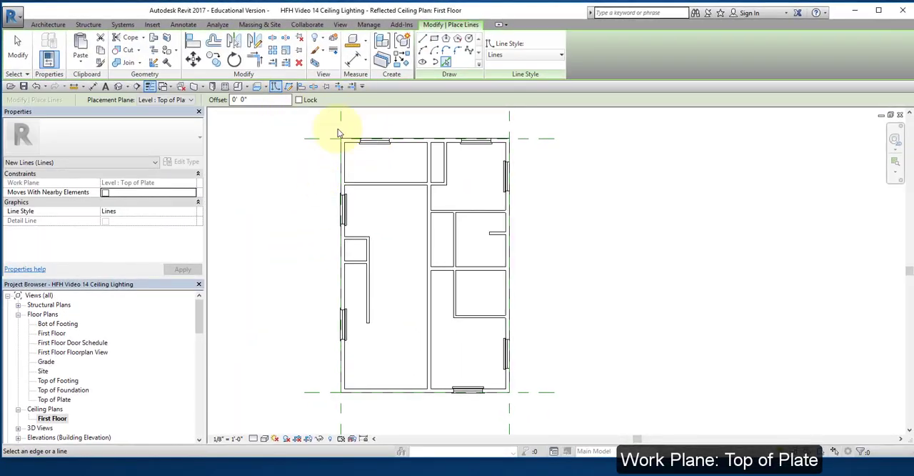
Step: Draw chained model lines between the inside corners of the upper-left room, forming two crossing diagonals joined along its interior side wall
{"action": "middle_click_drag", "start_coordinate": [385, 168], "coordinate": [375, 204]}
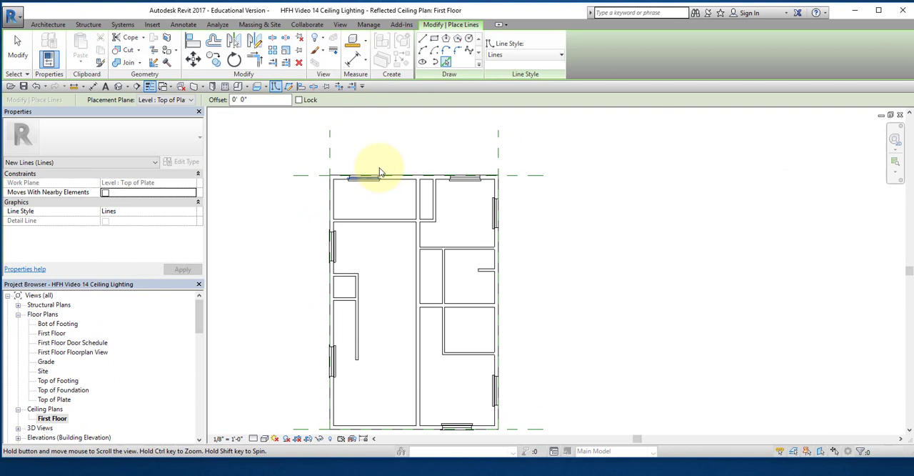
{"action": "left_click", "coordinate": [422, 38]}
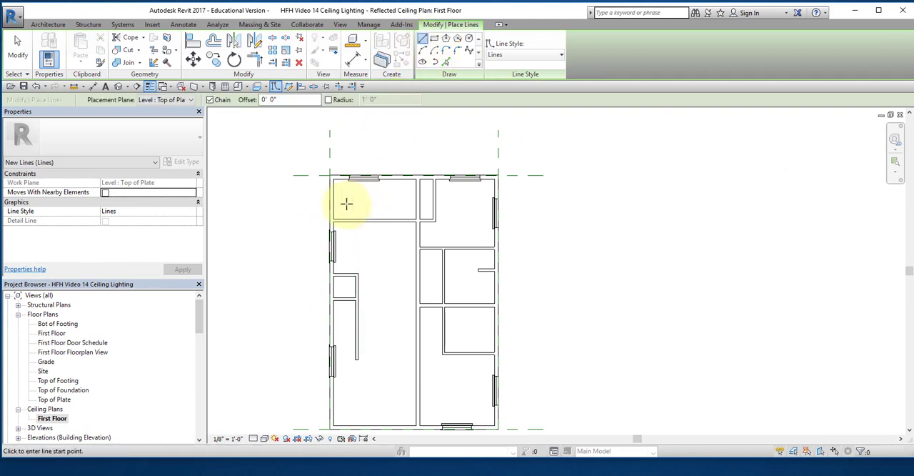
{"action": "scroll", "coordinate": [347, 202], "scroll_direction": "up", "scroll_amount": 5}
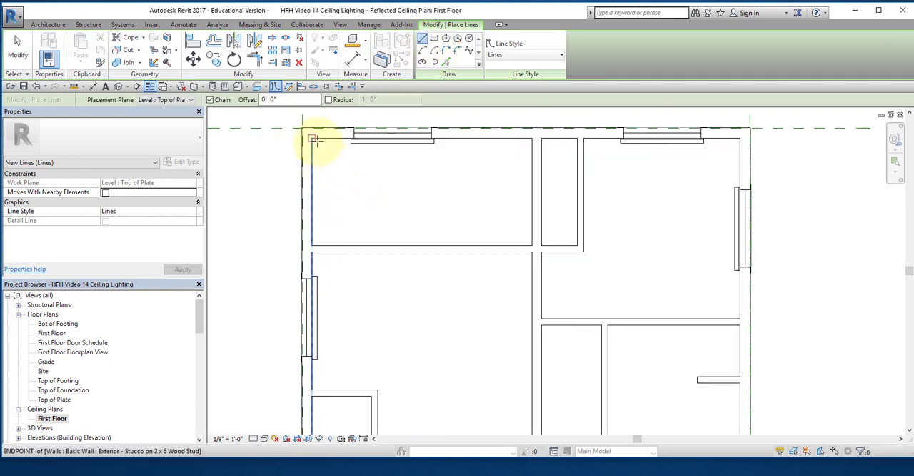
{"action": "left_click", "coordinate": [313, 139]}
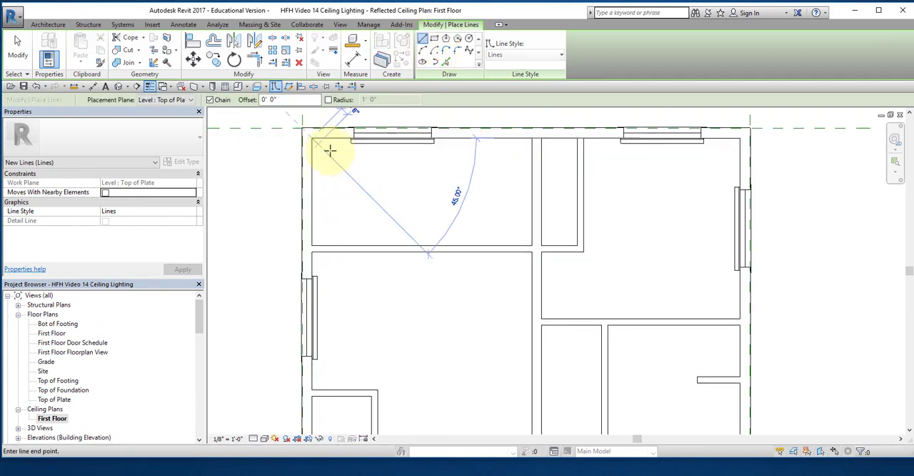
{"action": "left_click", "coordinate": [532, 245]}
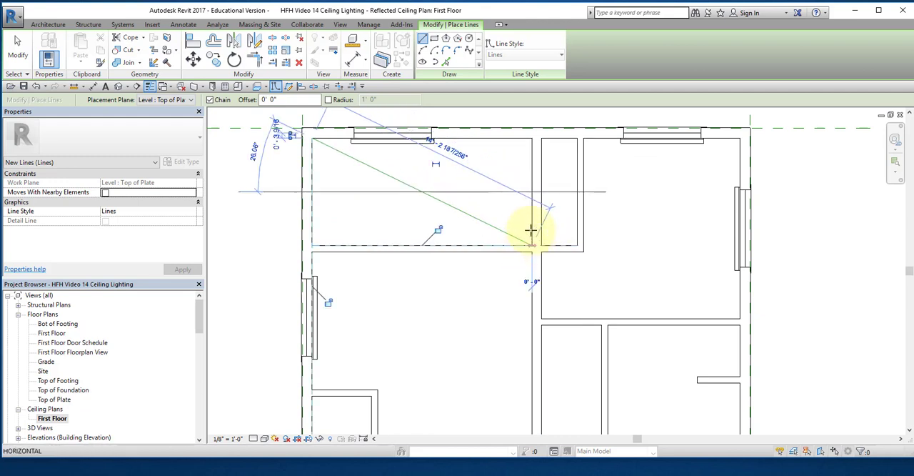
{"action": "left_click", "coordinate": [532, 140]}
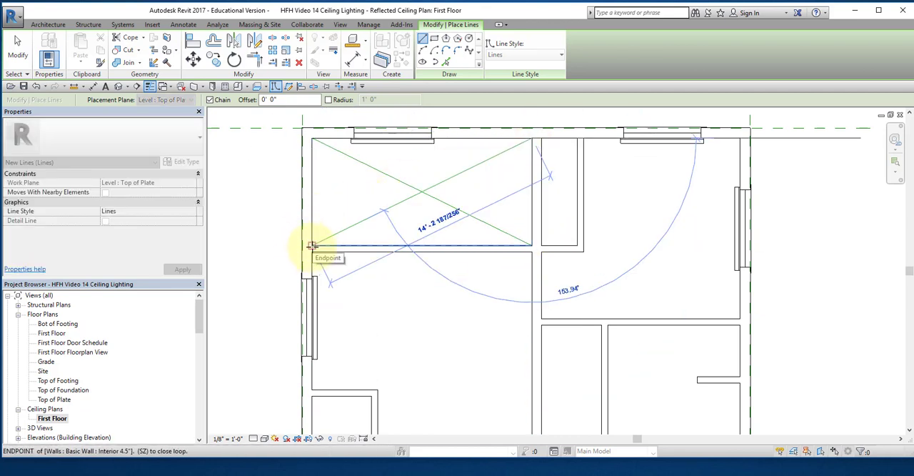
{"action": "left_click", "coordinate": [312, 246]}
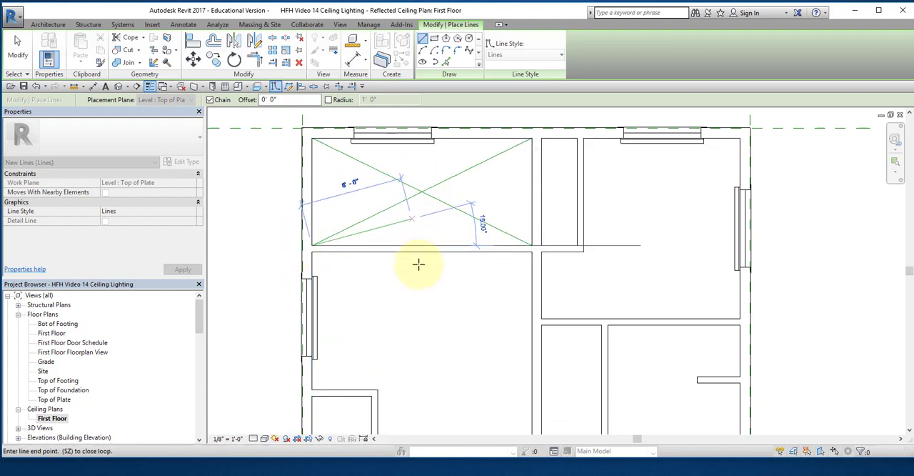
{"action": "key", "text": "Escape"}
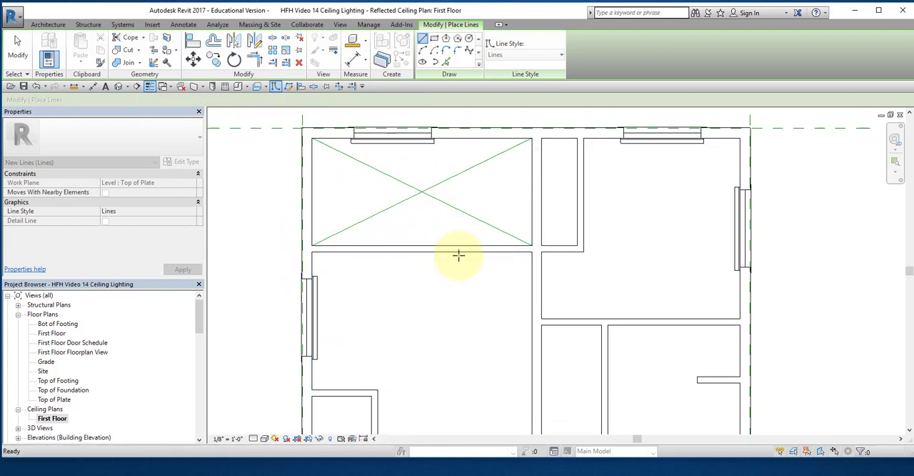
Step: Draw chained model lines in the upper-right room, closing off its alcove with a vertical line and crossing two diagonals joined along the exterior side wall
{"action": "left_click", "coordinate": [589, 146]}
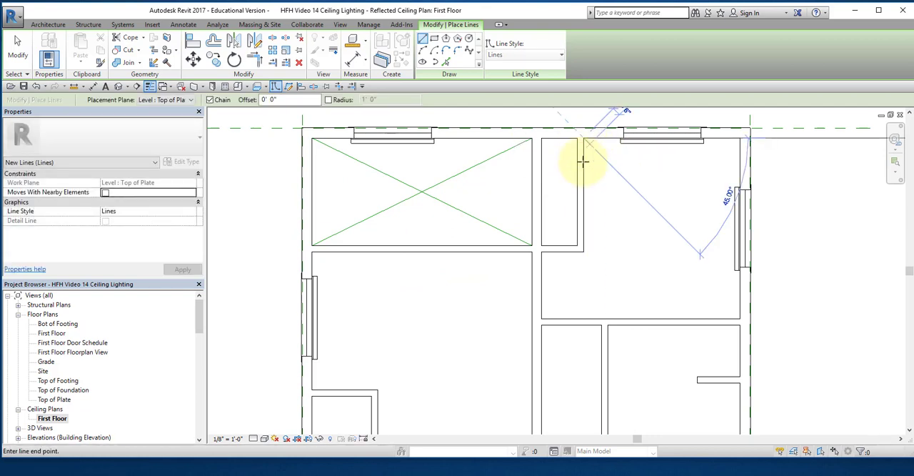
{"action": "left_click", "coordinate": [583, 316]}
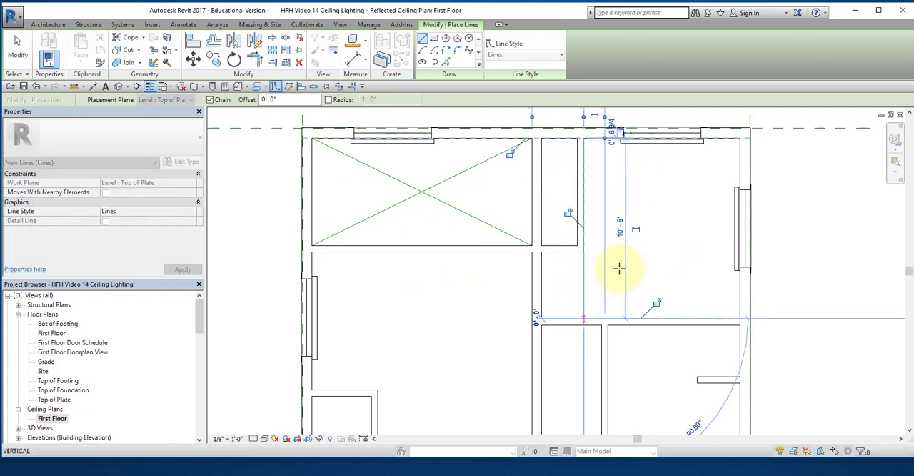
{"action": "left_click", "coordinate": [739, 139]}
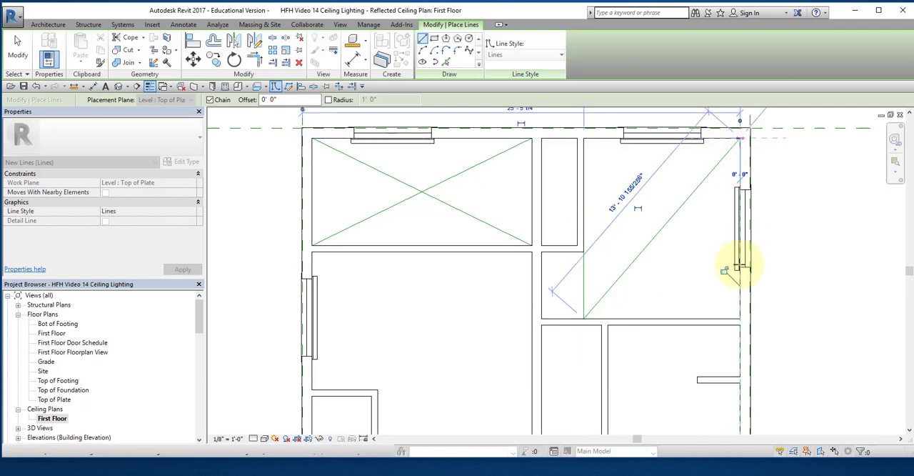
{"action": "left_click", "coordinate": [739, 318]}
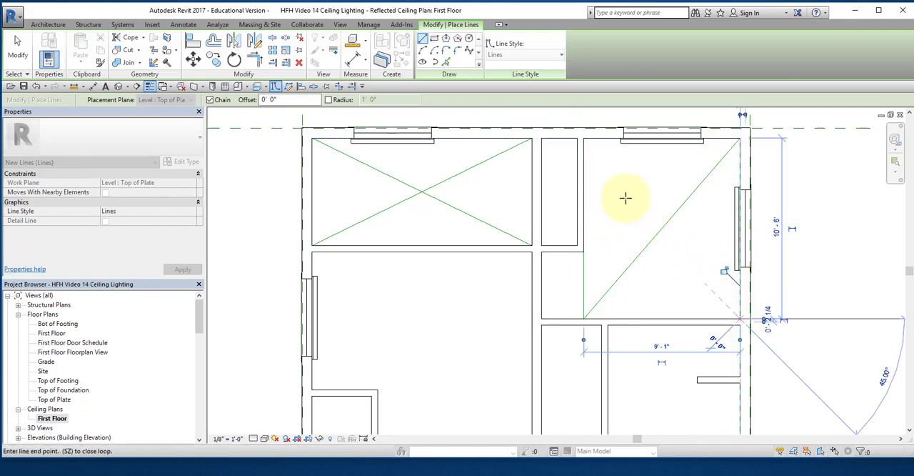
{"action": "left_click", "coordinate": [585, 140]}
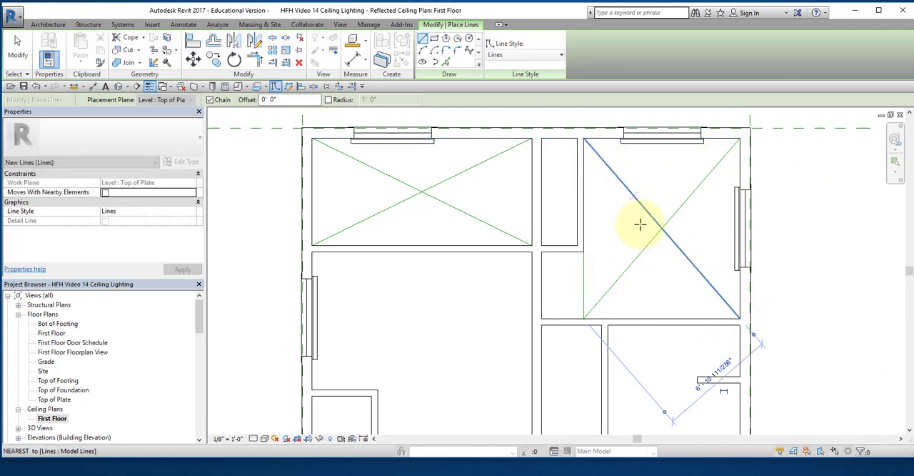
Step: In the room with the stub wall, draw a model line from the stub's end to the lower wall and cross two diagonals over the main area
{"action": "middle_click_drag", "start_coordinate": [664, 369], "coordinate": [688, 194]}
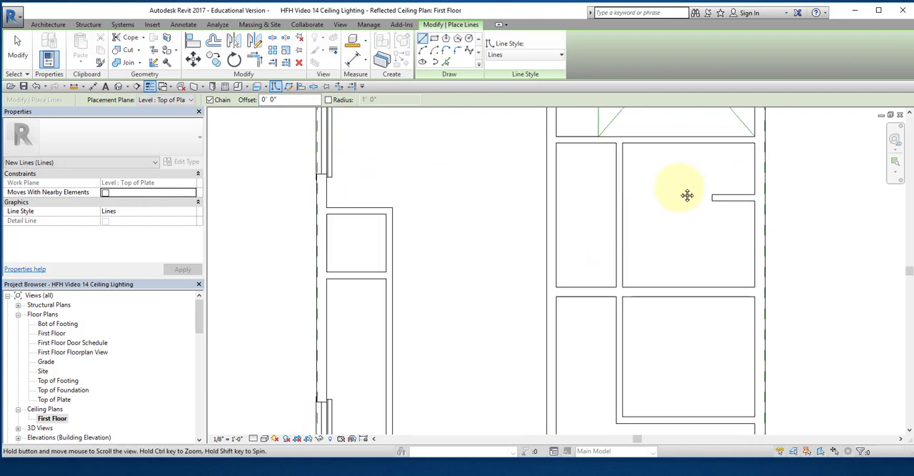
{"action": "left_click", "coordinate": [711, 201]}
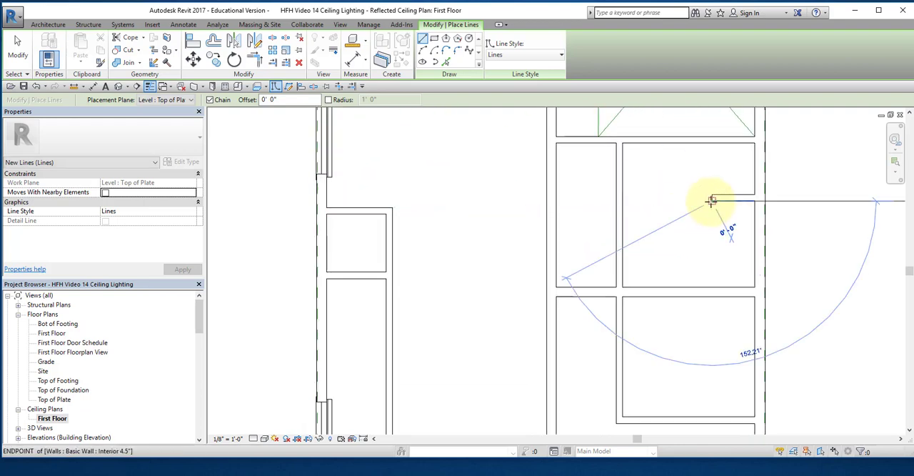
{"action": "left_click", "coordinate": [713, 287]}
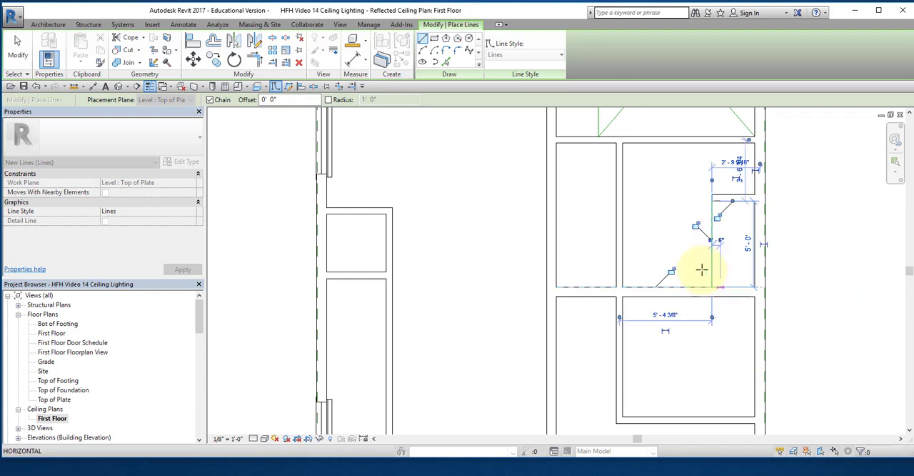
{"action": "left_click", "coordinate": [622, 144]}
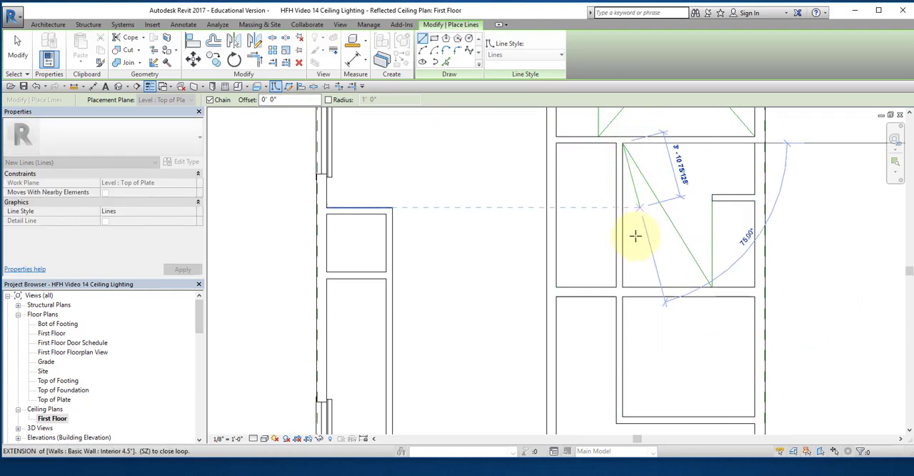
{"action": "left_click", "coordinate": [627, 287]}
{"action": "key", "text": "Escape"}
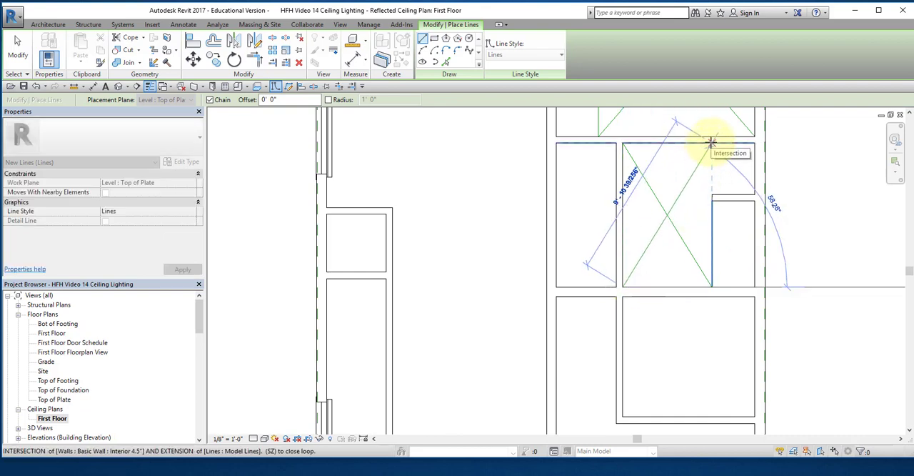
{"action": "left_click", "coordinate": [710, 143]}
{"action": "key", "text": "Escape"}
{"action": "key", "text": "Escape"}
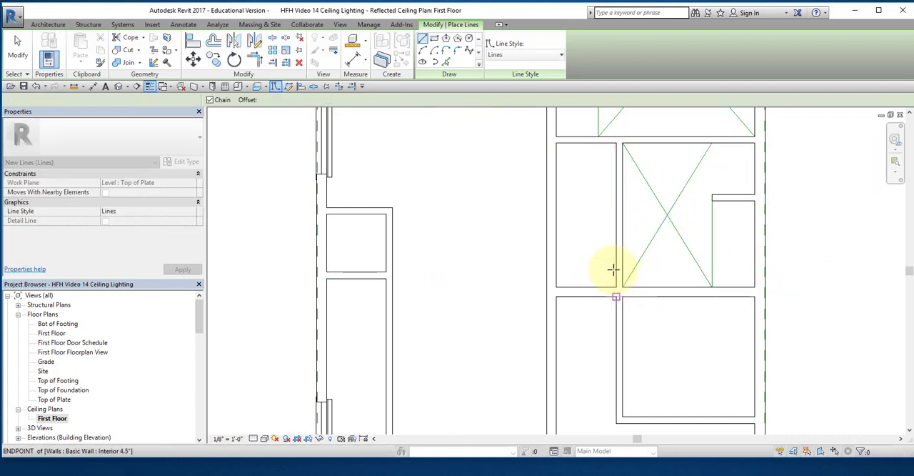
Step: Draw chained model lines in the adjoining narrow room, forming two crossing corner-to-corner diagonals joined along its lower wall
{"action": "left_click", "coordinate": [614, 145]}
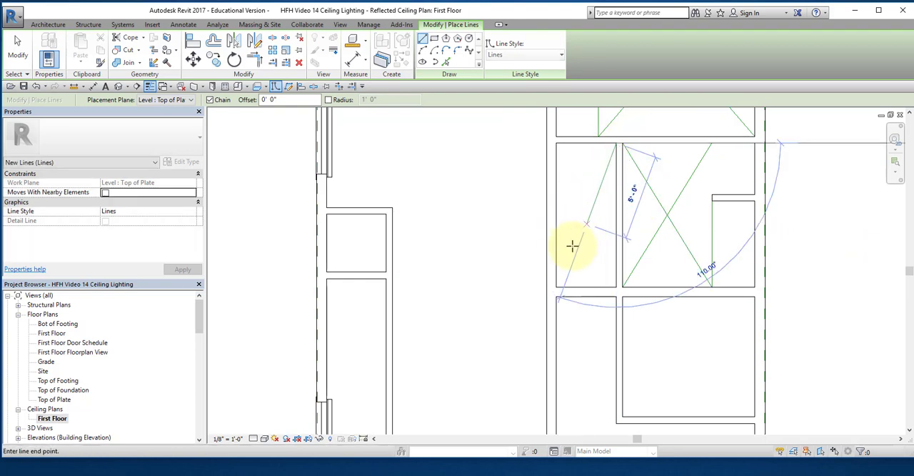
{"action": "left_click", "coordinate": [557, 286]}
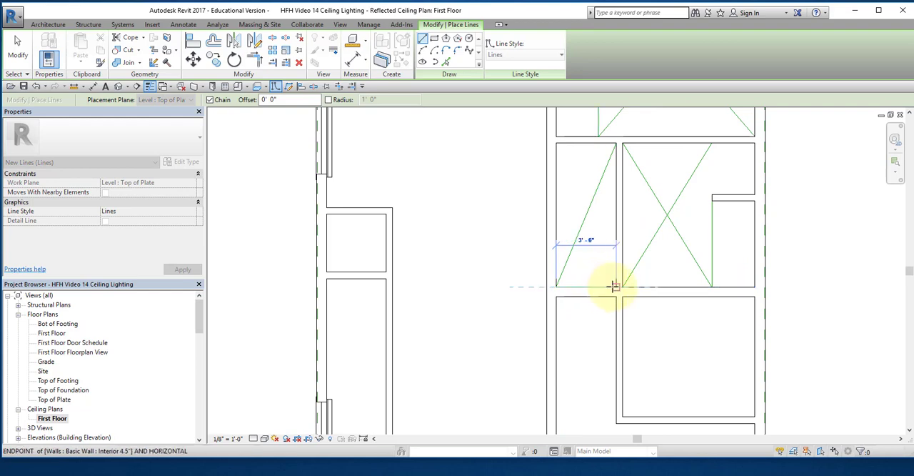
{"action": "left_click", "coordinate": [614, 287]}
{"action": "left_click", "coordinate": [557, 143]}
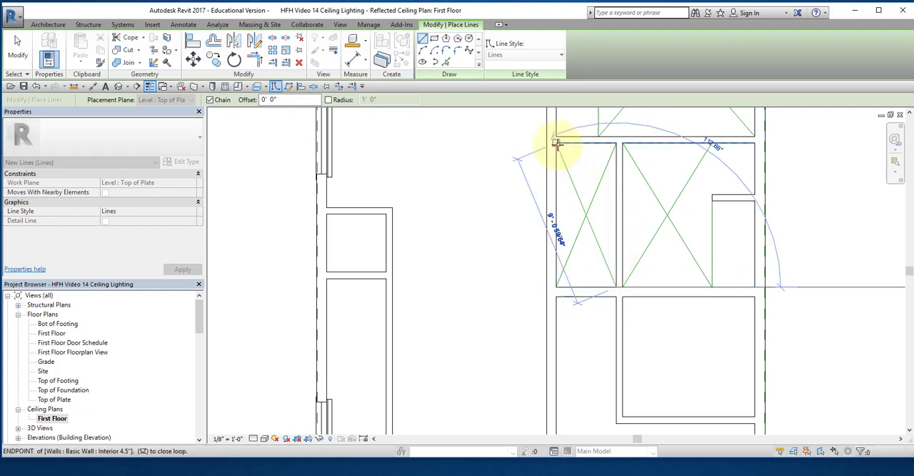
{"action": "key", "text": "Escape"}
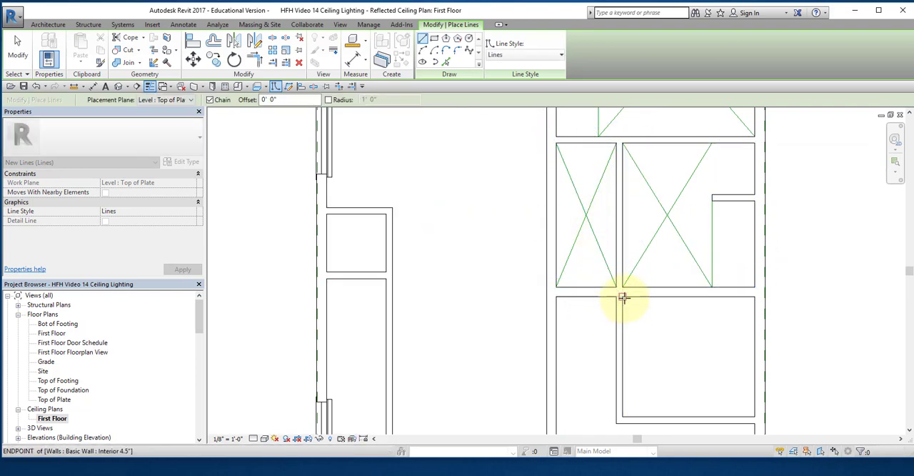
Step: Draw chained model lines in the room below the stub-wall room, forming two crossing diagonals joined along its exterior side wall
{"action": "left_click", "coordinate": [622, 296]}
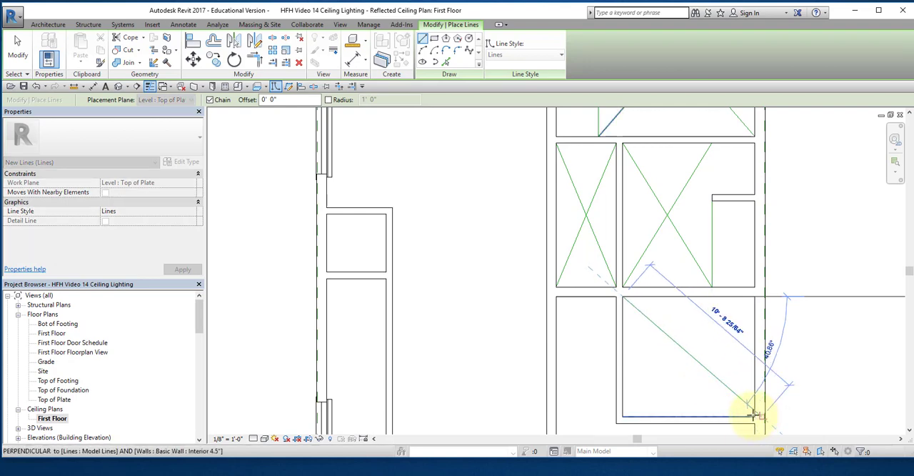
{"action": "scroll", "coordinate": [753, 414], "scroll_direction": "up", "scroll_amount": 5}
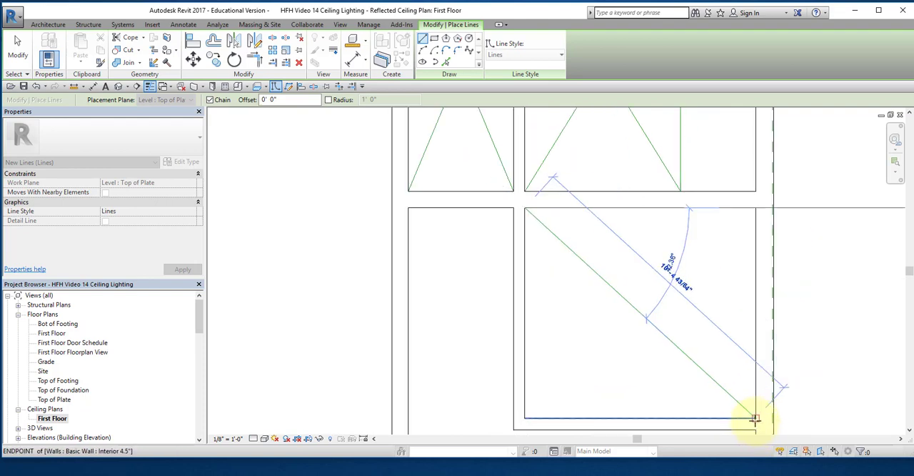
{"action": "left_click", "coordinate": [755, 418]}
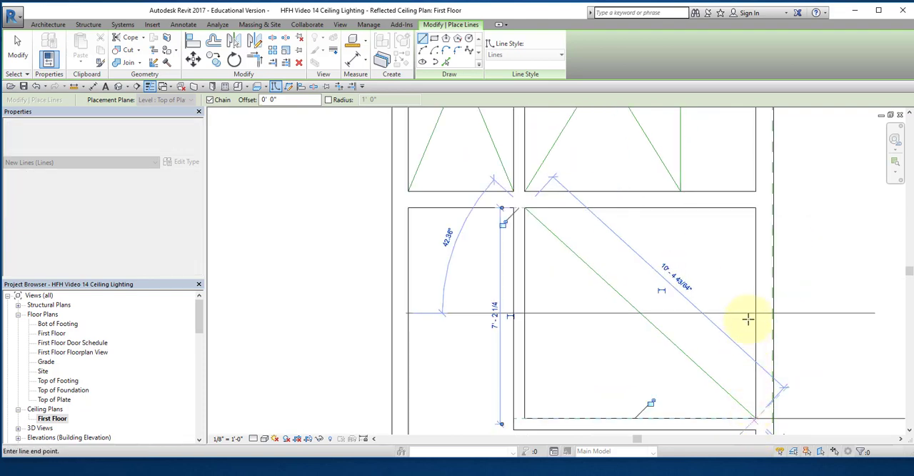
{"action": "left_click", "coordinate": [755, 209]}
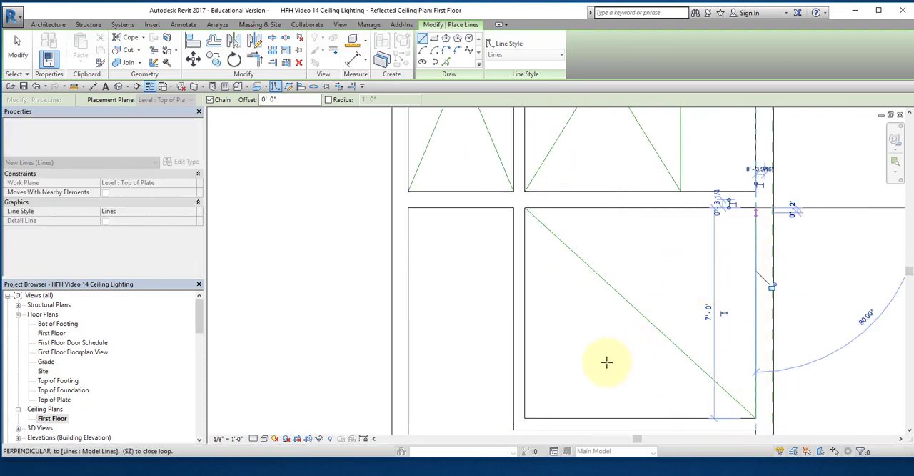
{"action": "left_click", "coordinate": [526, 417]}
Step: Close the narrow hall's 3' 6" lower opening with a model line, and cross two diagonals through the hall joined along its upper wall
{"action": "middle_click_drag", "start_coordinate": [538, 404], "coordinate": [586, 199]}
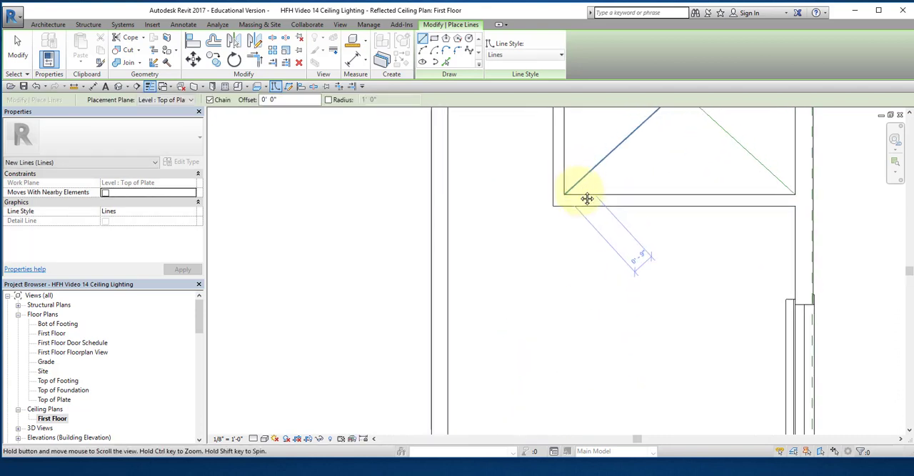
{"action": "left_click", "coordinate": [552, 205]}
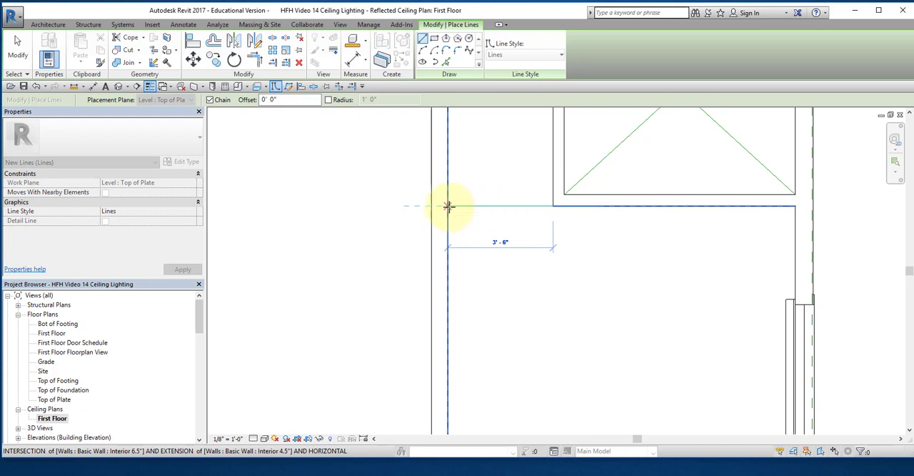
{"action": "left_click", "coordinate": [448, 206]}
{"action": "middle_click_drag", "start_coordinate": [461, 216], "coordinate": [450, 395]}
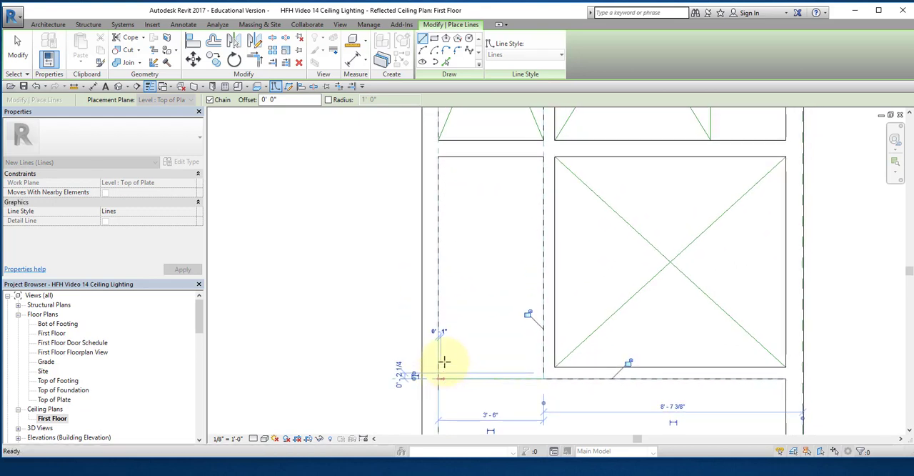
{"action": "left_click", "coordinate": [542, 156]}
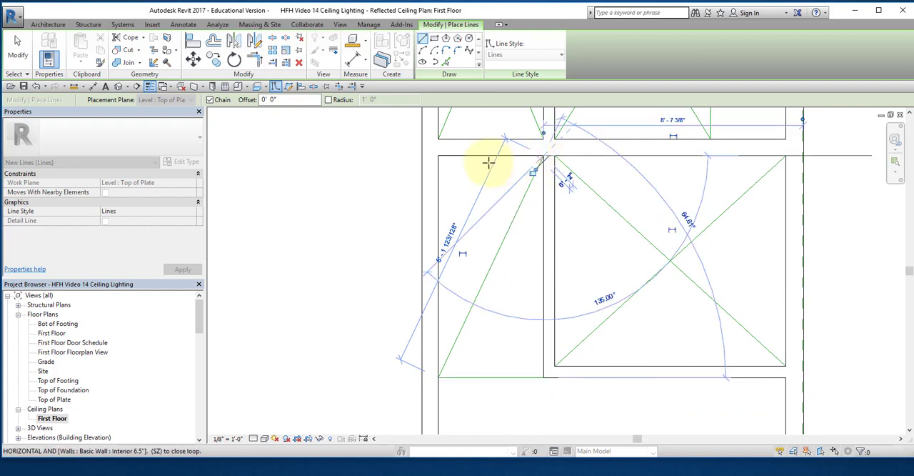
{"action": "left_click", "coordinate": [440, 157]}
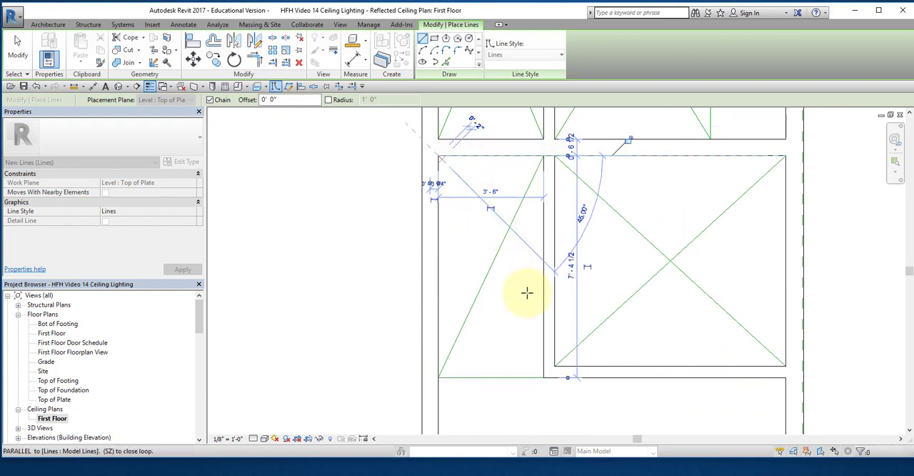
{"action": "left_click", "coordinate": [543, 376]}
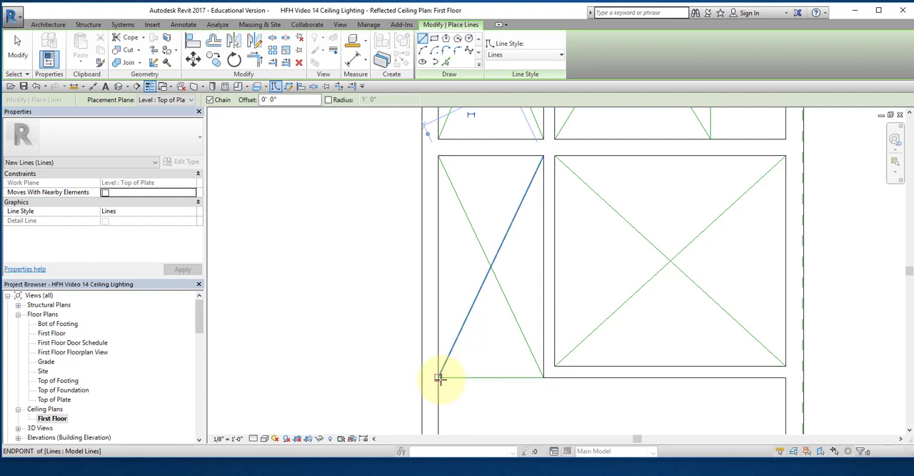
Step: Draw chained model lines between the inside corners of the lower-right room, forming two crossing diagonals joined along its lower exterior wall
{"action": "left_click", "coordinate": [440, 377]}
{"action": "middle_click_drag", "start_coordinate": [469, 393], "coordinate": [469, 188]}
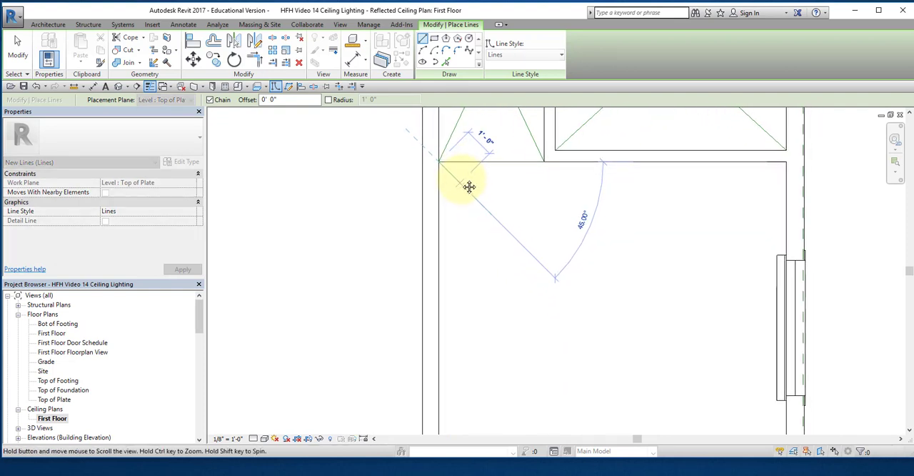
{"action": "scroll", "coordinate": [535, 285], "scroll_direction": "down", "scroll_amount": 3}
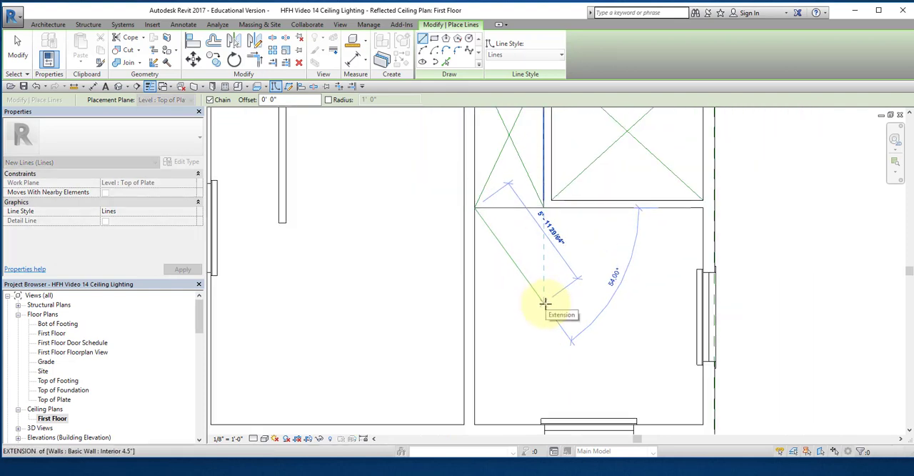
{"action": "middle_click_drag", "start_coordinate": [547, 305], "coordinate": [530, 225]}
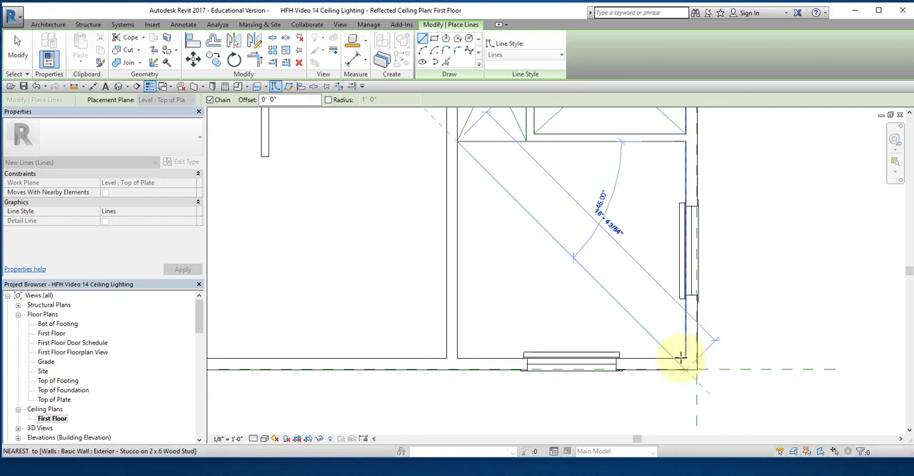
{"action": "scroll", "coordinate": [684, 359], "scroll_direction": "up", "scroll_amount": 3}
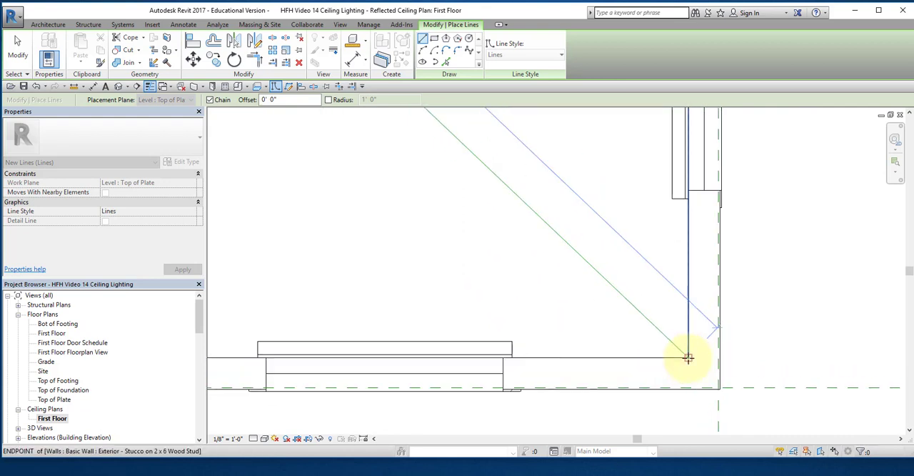
{"action": "left_click", "coordinate": [688, 357]}
{"action": "middle_click_drag", "start_coordinate": [441, 322], "coordinate": [793, 329]}
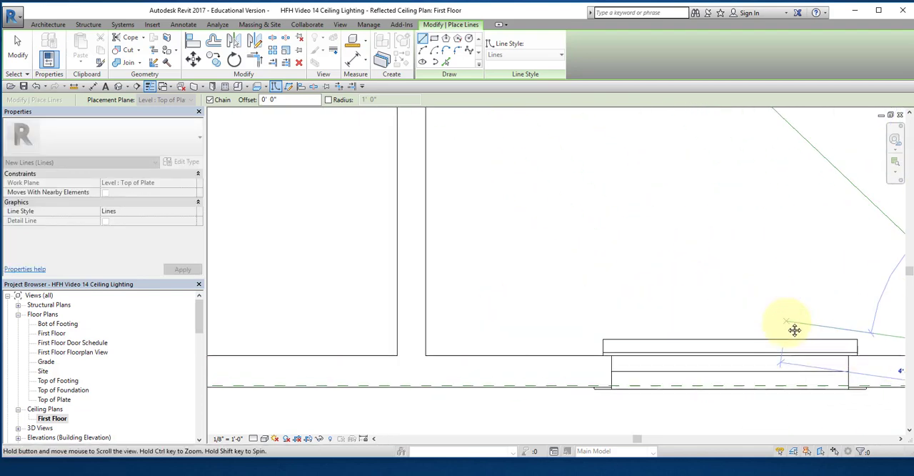
{"action": "left_click", "coordinate": [427, 355]}
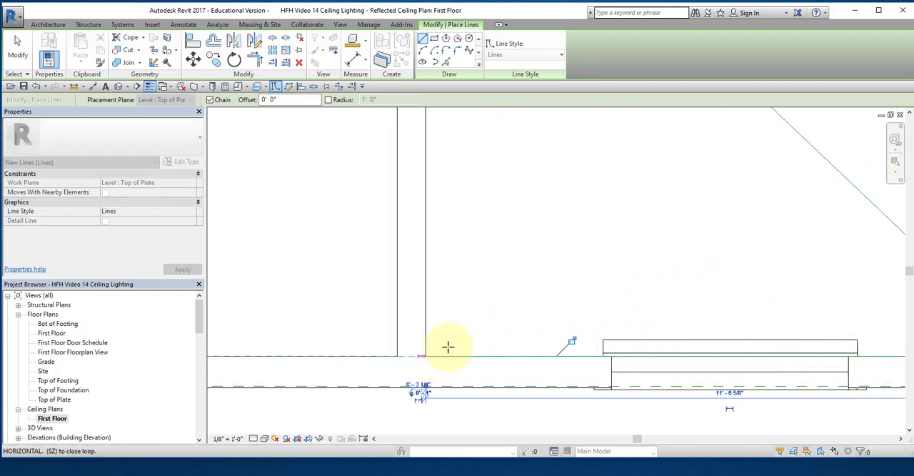
{"action": "middle_click_drag", "start_coordinate": [802, 157], "coordinate": [542, 474]}
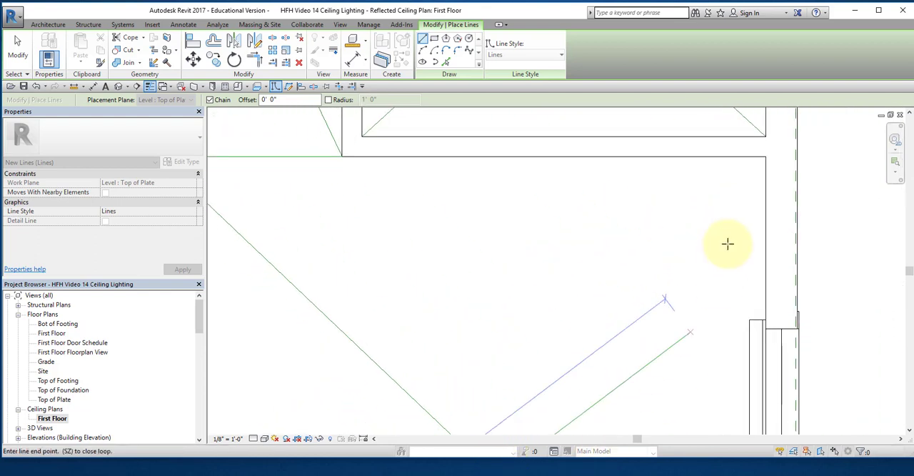
{"action": "left_click", "coordinate": [763, 158]}
{"action": "key", "text": "Escape"}
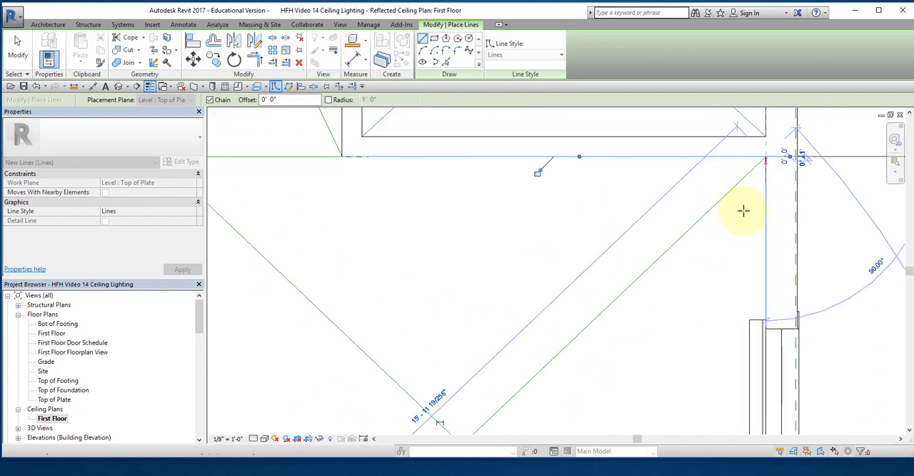
{"action": "key", "text": "Escape"}
Step: Draw a horizontal model line about 3' 5 1/4" long from the narrow closet wall's lower end to the exterior side wall
{"action": "scroll", "coordinate": [662, 317], "scroll_direction": "down", "scroll_amount": 5}
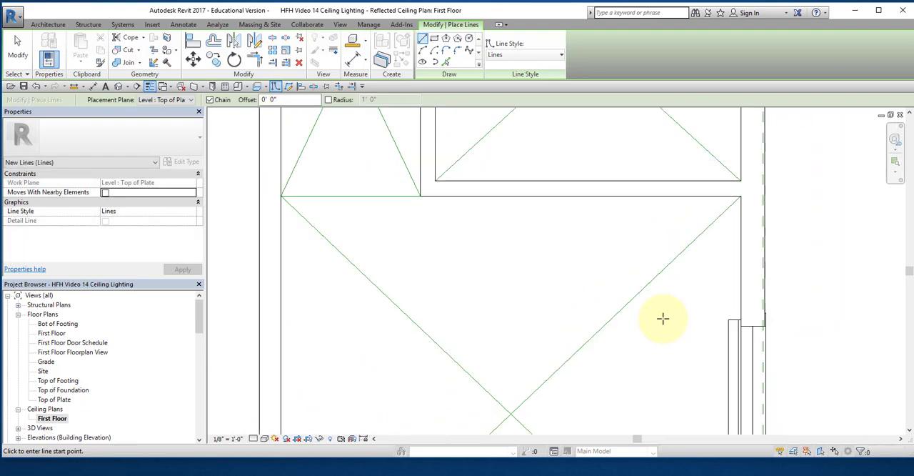
{"action": "scroll", "coordinate": [638, 337], "scroll_direction": "down", "scroll_amount": 4}
{"action": "middle_click_drag", "start_coordinate": [536, 342], "coordinate": [577, 279]}
{"action": "scroll", "coordinate": [477, 271], "scroll_direction": "up", "scroll_amount": 3}
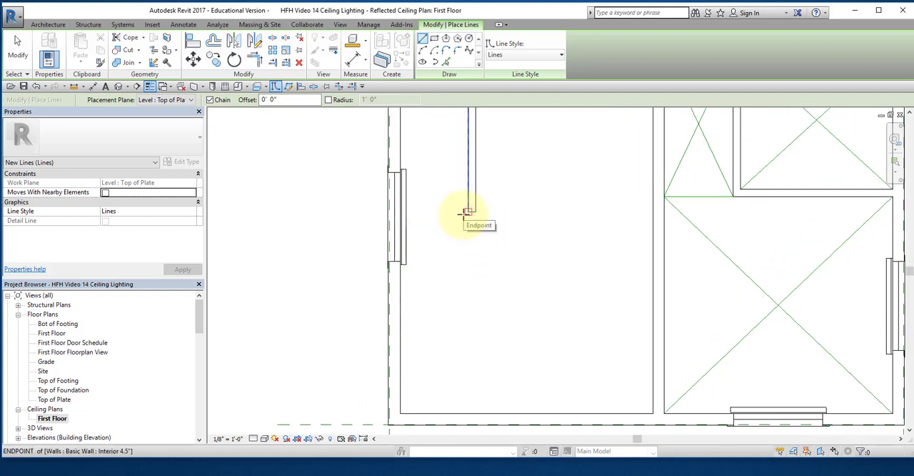
{"action": "left_click", "coordinate": [465, 212]}
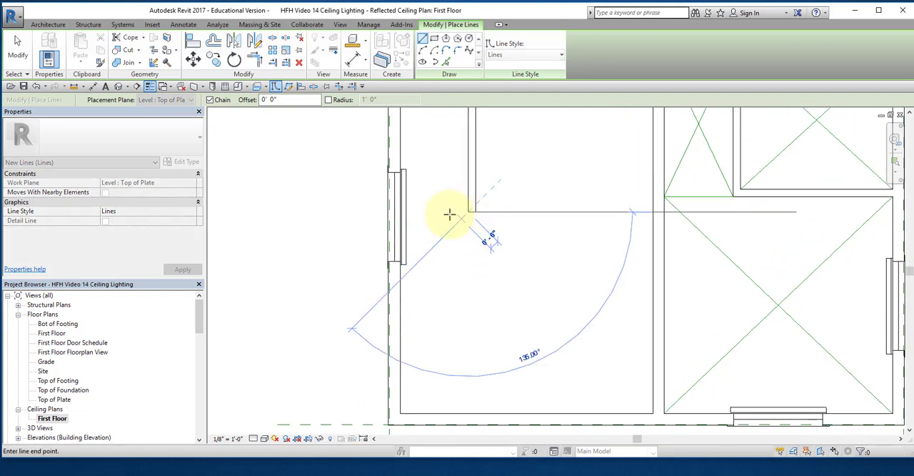
{"action": "left_click", "coordinate": [400, 212]}
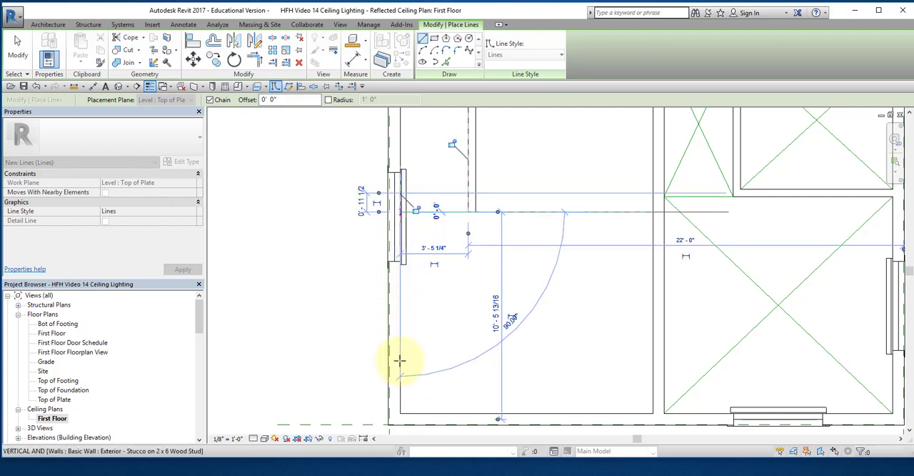
Step: Continue the chained model lines around the lower-left room, forming two crossing corner-to-corner diagonals joined along its side walls
{"action": "left_click", "coordinate": [400, 412]}
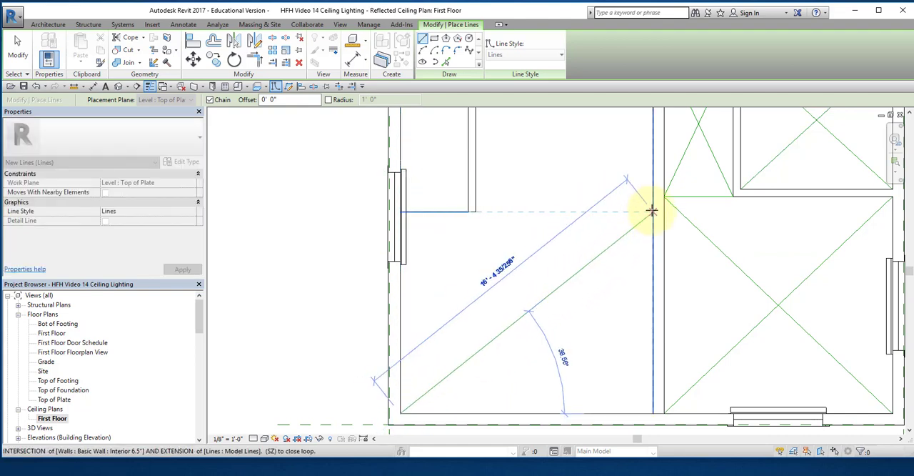
{"action": "left_click", "coordinate": [652, 210]}
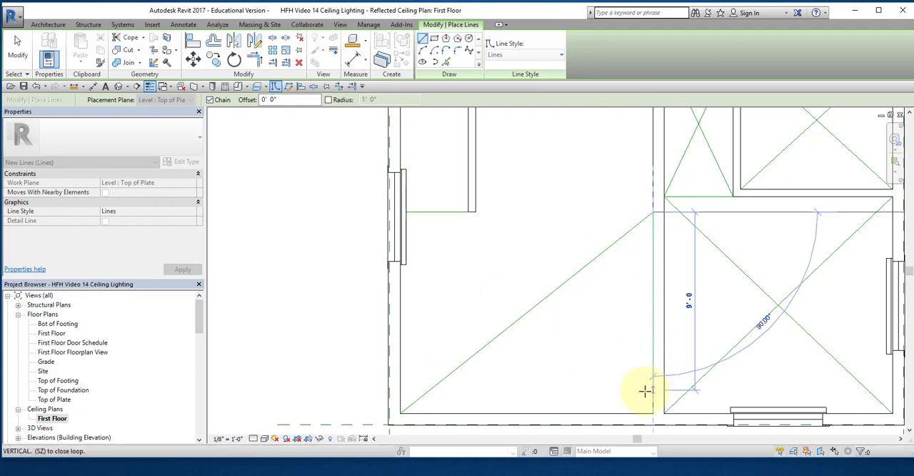
{"action": "left_click", "coordinate": [651, 412]}
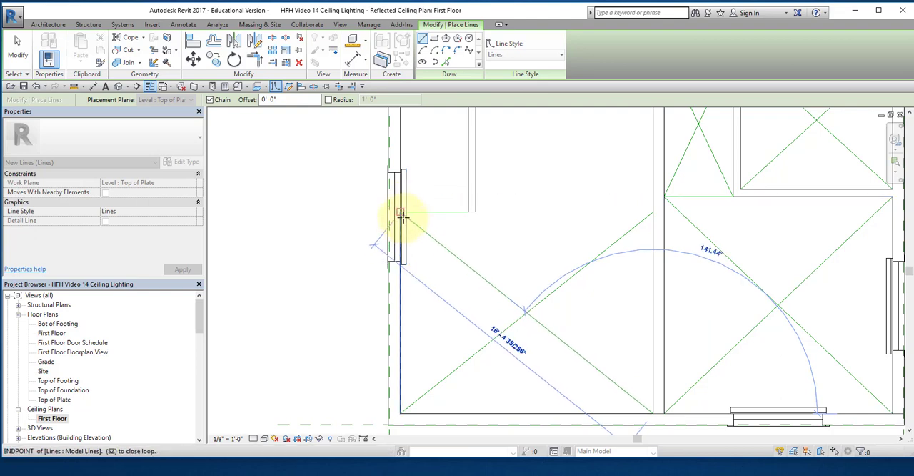
{"action": "key", "text": "Escape"}
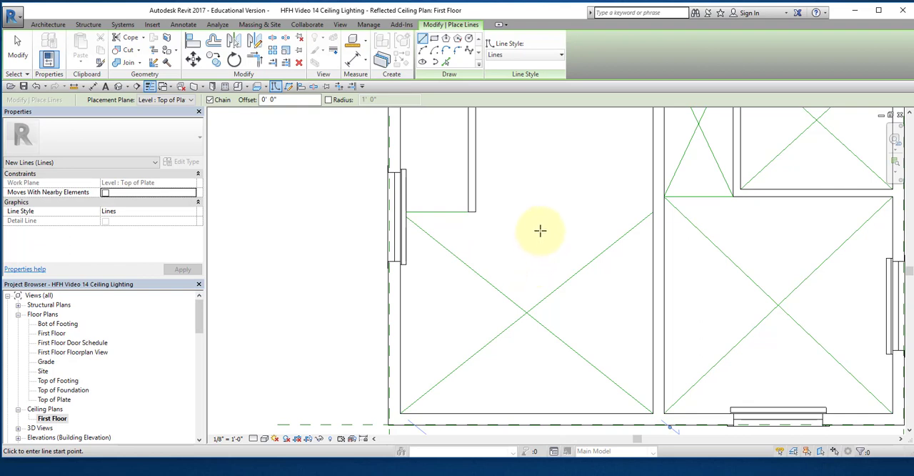
Step: Draw chained model lines in the narrow closet above the lower-left room, forming two crossing diagonals joined along its upper wall
{"action": "middle_click_drag", "start_coordinate": [539, 230], "coordinate": [595, 359]}
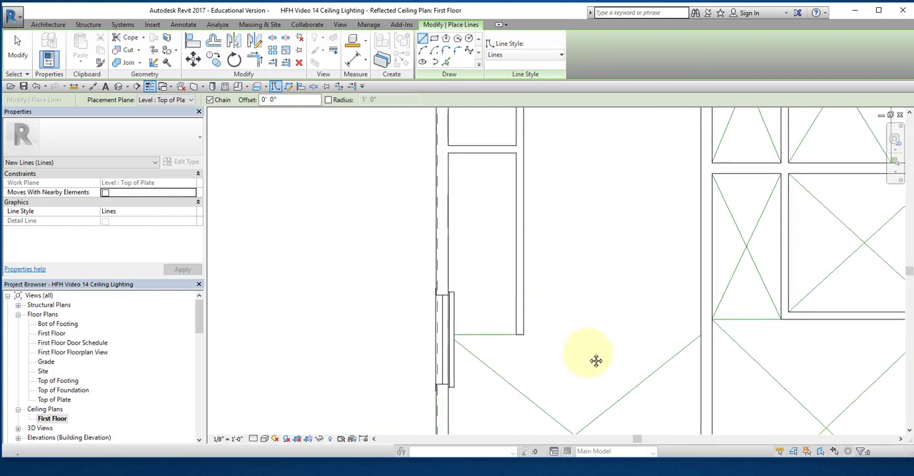
{"action": "left_click", "coordinate": [517, 333]}
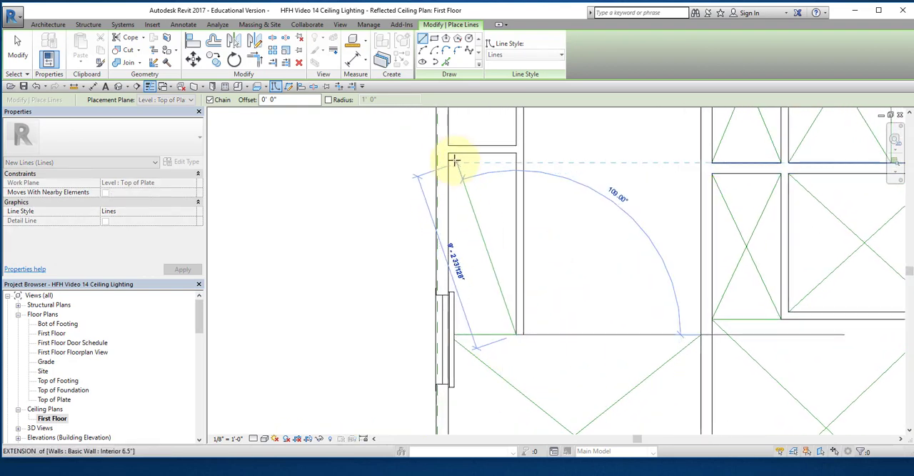
{"action": "key", "text": "Escape"}
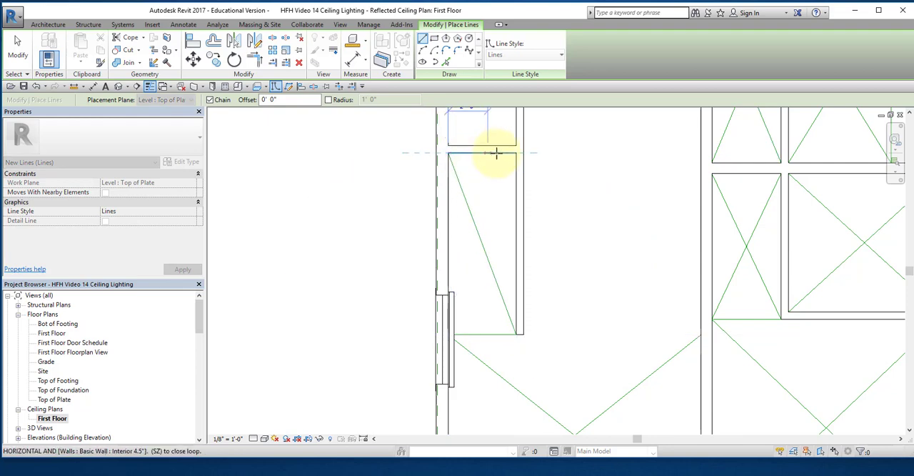
{"action": "left_click", "coordinate": [511, 154]}
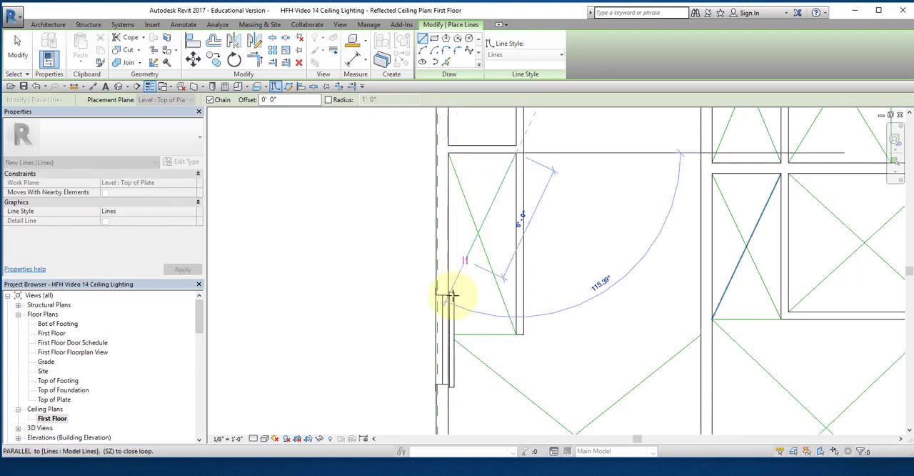
{"action": "left_click", "coordinate": [448, 334]}
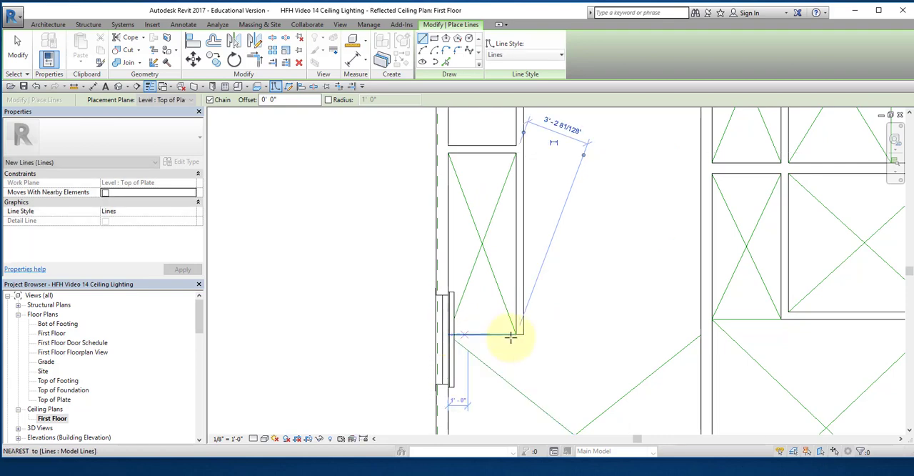
Step: Draw a 12' 9 3/8" horizontal model line from the exterior wall along the small closet's upper wall to the opposite interior wall
{"action": "scroll", "coordinate": [647, 329], "scroll_direction": "down", "scroll_amount": 4}
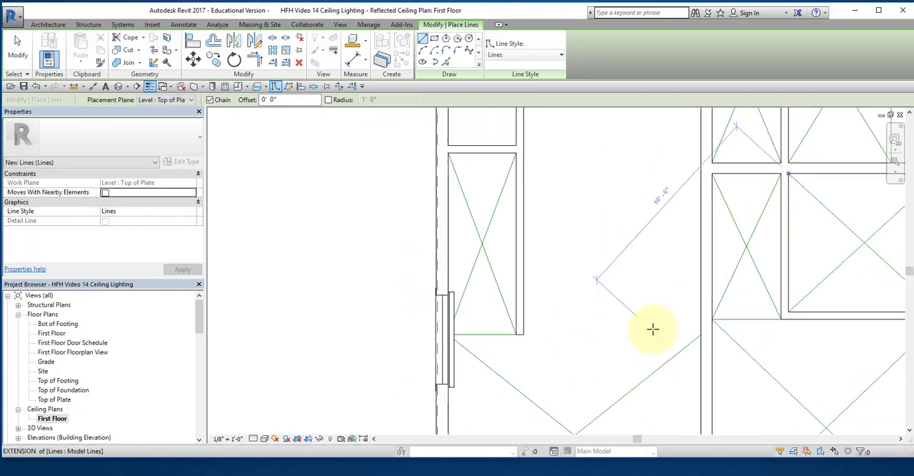
{"action": "scroll", "coordinate": [649, 273], "scroll_direction": "down", "scroll_amount": 2}
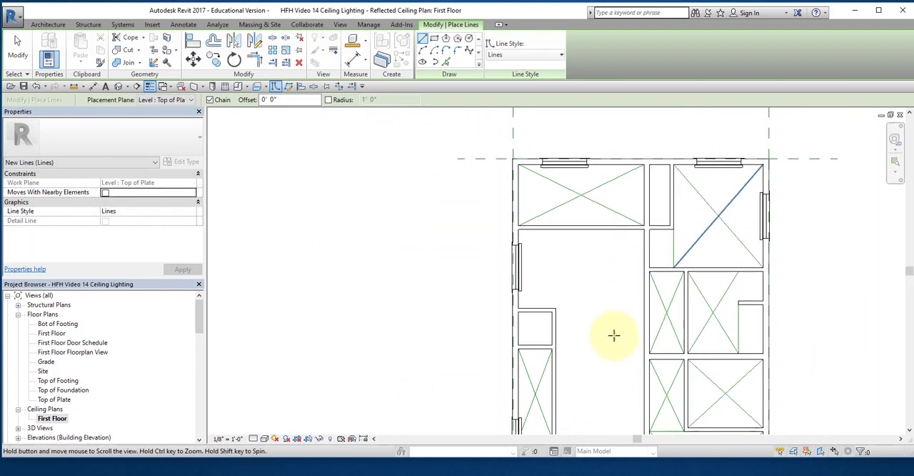
{"action": "scroll", "coordinate": [560, 318], "scroll_direction": "up", "scroll_amount": 4}
{"action": "scroll", "coordinate": [560, 317], "scroll_direction": "up", "scroll_amount": 2}
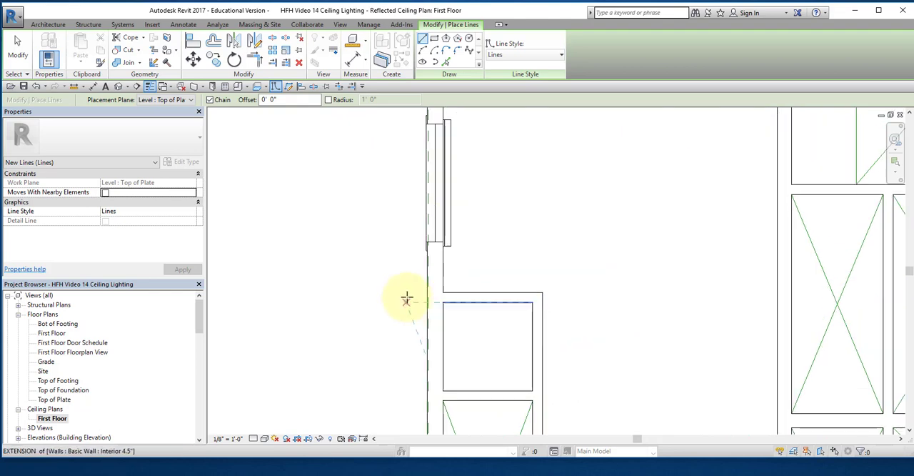
{"action": "left_click", "coordinate": [445, 293]}
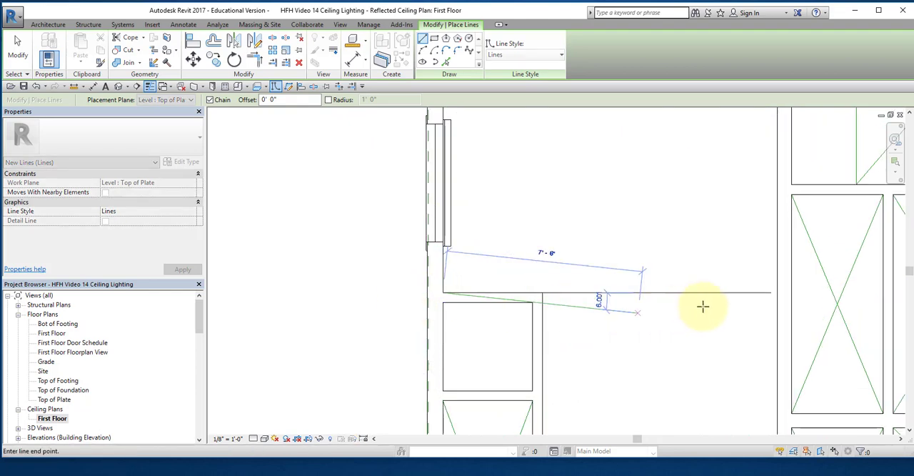
{"action": "left_click", "coordinate": [776, 294]}
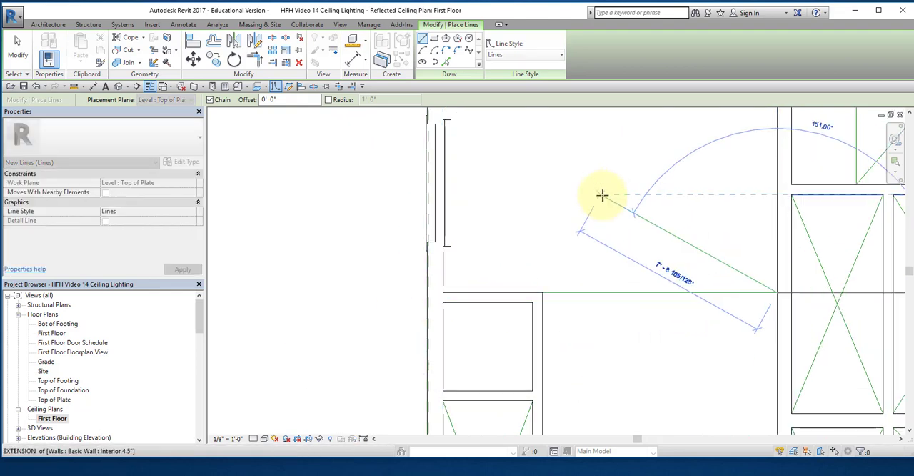
Step: Continue the chain through the windowed room above that line, forming two crossing diagonals joined along its upper wall
{"action": "middle_click_drag", "start_coordinate": [602, 196], "coordinate": [626, 266]}
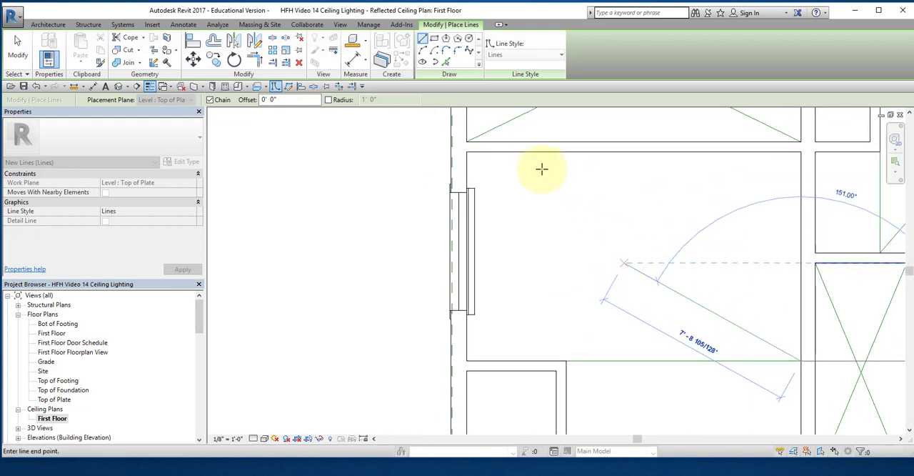
{"action": "left_click", "coordinate": [469, 151]}
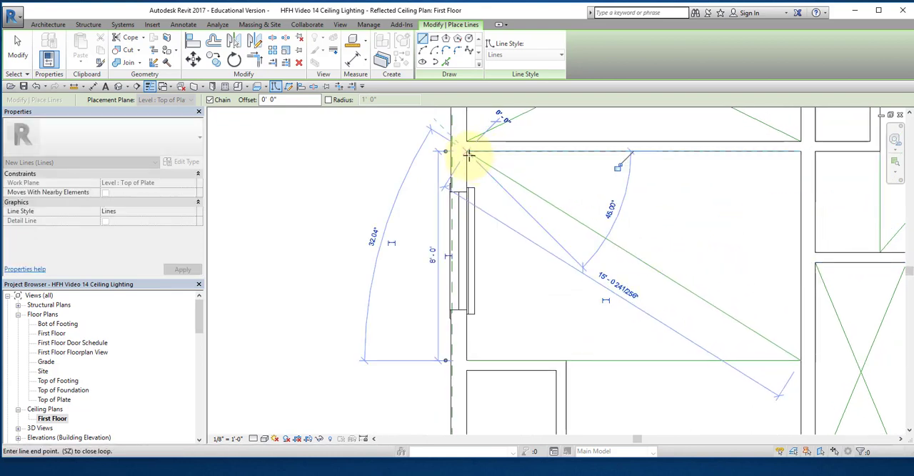
{"action": "left_click", "coordinate": [800, 151]}
{"action": "left_click", "coordinate": [470, 360]}
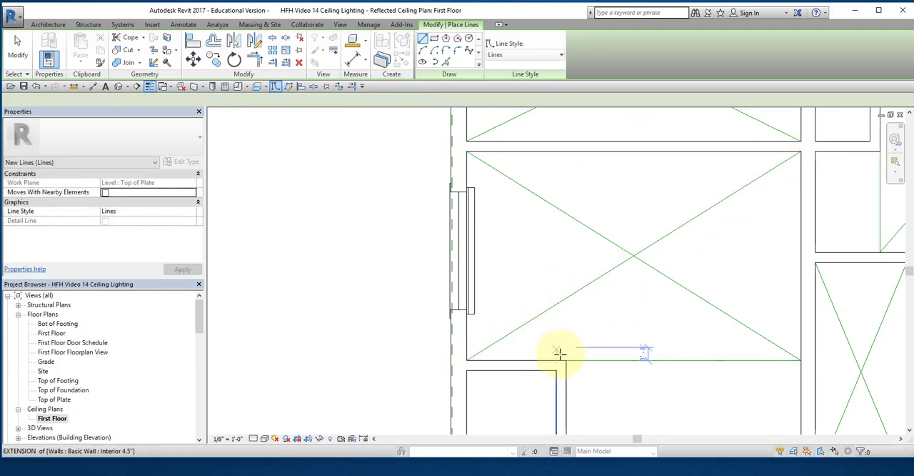
Step: Close the lower edge of the space beside the closets with a model line, and draw a vertical centerline from its midpoint to the upper line
{"action": "scroll", "coordinate": [695, 392], "scroll_direction": "down", "scroll_amount": 2}
{"action": "middle_click_drag", "start_coordinate": [694, 392], "coordinate": [671, 172]}
{"action": "key", "text": "Escape"}
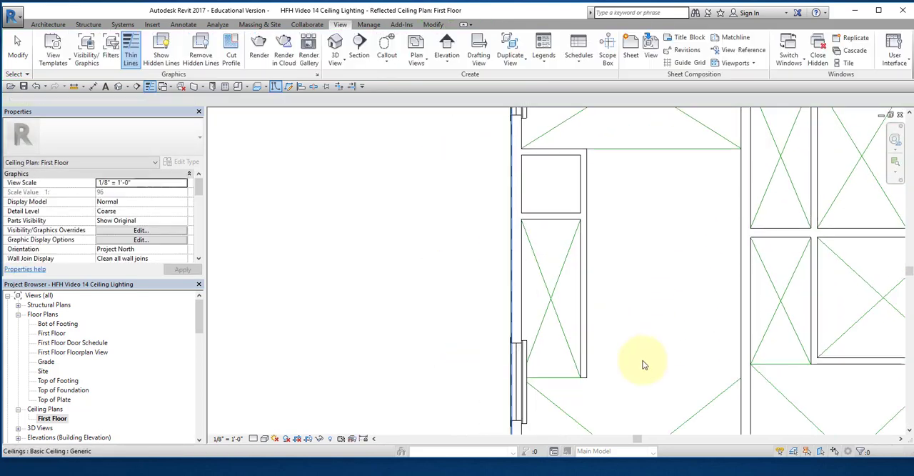
{"action": "key", "text": "l"}
{"action": "key", "text": "i"}
{"action": "left_click", "coordinate": [586, 377]}
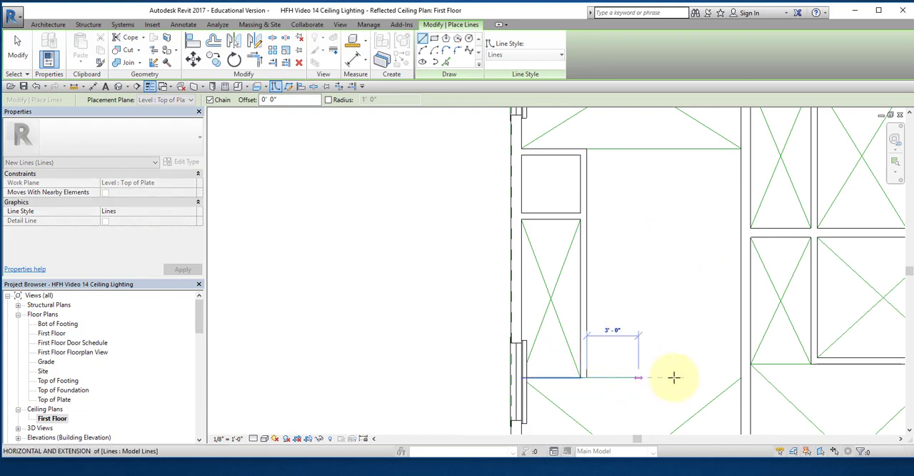
{"action": "left_click", "coordinate": [739, 376]}
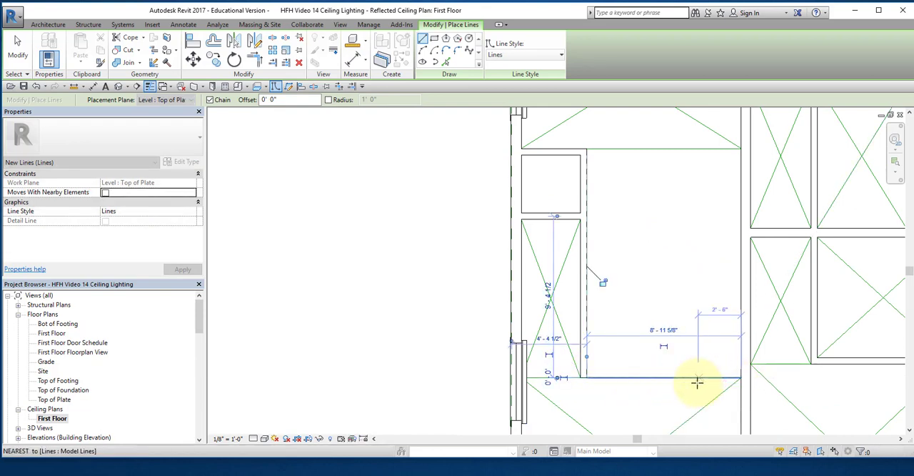
{"action": "left_click", "coordinate": [662, 376]}
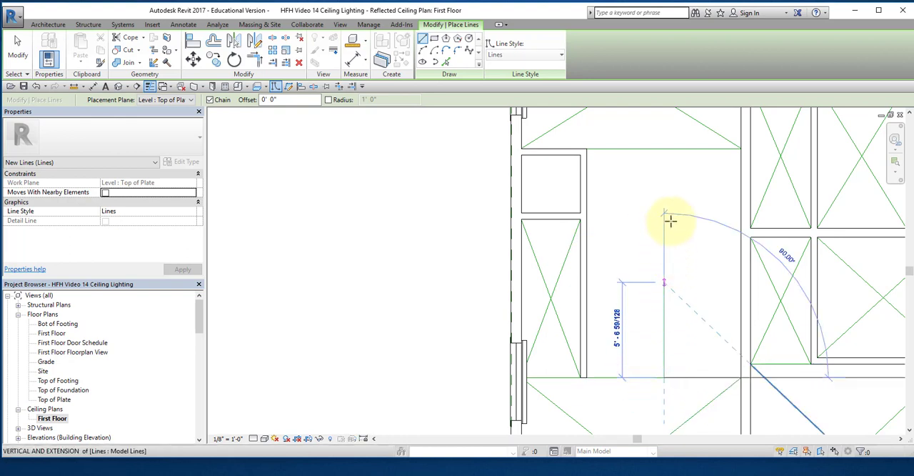
{"action": "left_click", "coordinate": [663, 151]}
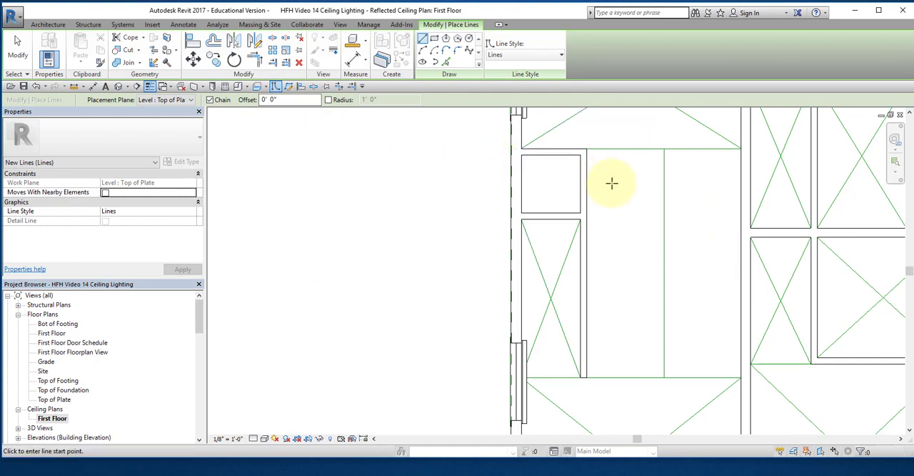
Step: Draw three separate horizontal model lines, each about 3' long, spaced down the vertical centerline and crossing it
{"action": "left_click", "coordinate": [639, 200]}
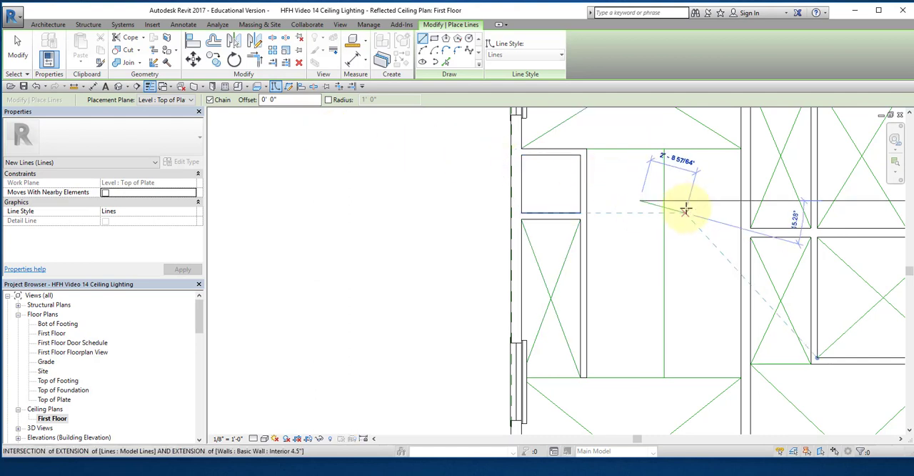
{"action": "left_click", "coordinate": [690, 201]}
{"action": "key", "text": "Escape"}
{"action": "key", "text": "Escape"}
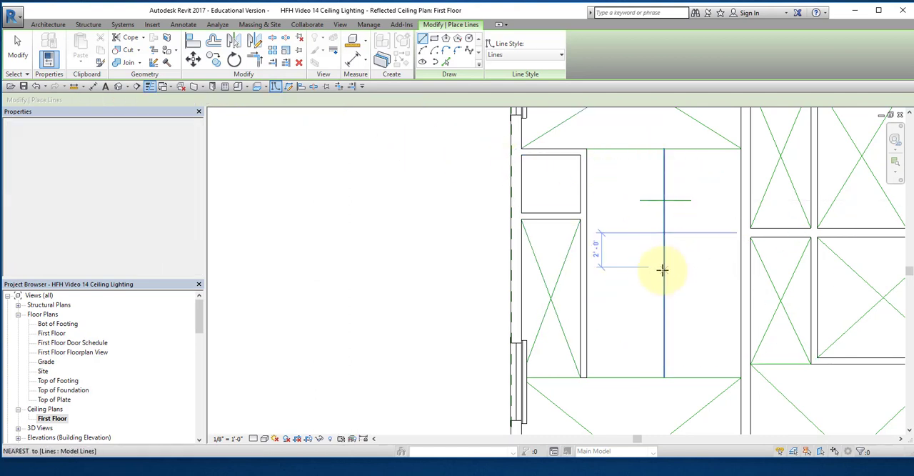
{"action": "left_click", "coordinate": [640, 259]}
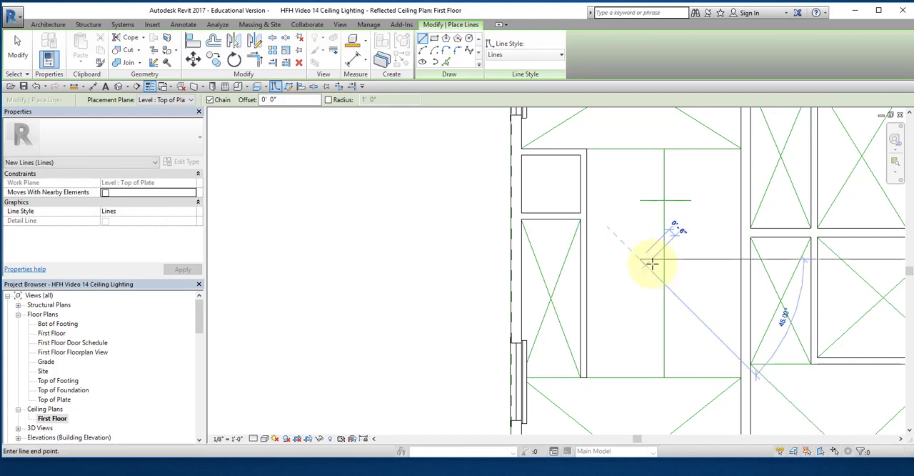
{"action": "left_click", "coordinate": [690, 259]}
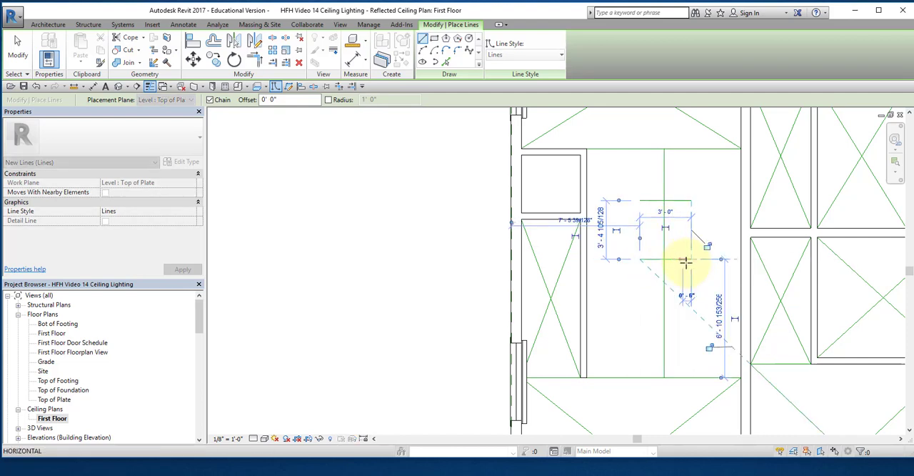
{"action": "key", "text": "Escape"}
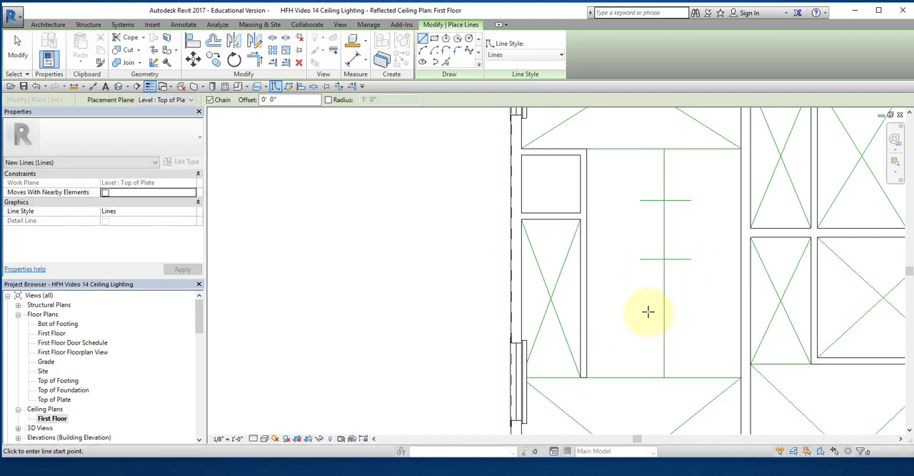
{"action": "left_click", "coordinate": [639, 308]}
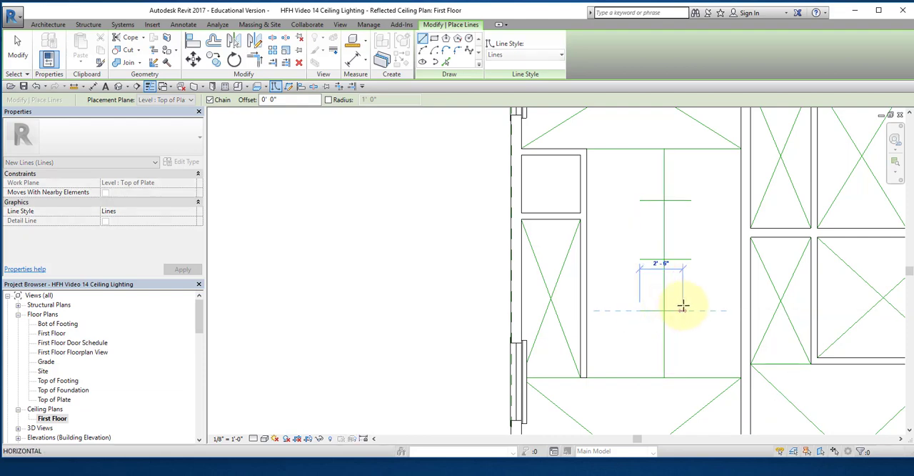
{"action": "left_click", "coordinate": [686, 322]}
{"action": "key", "text": "Escape"}
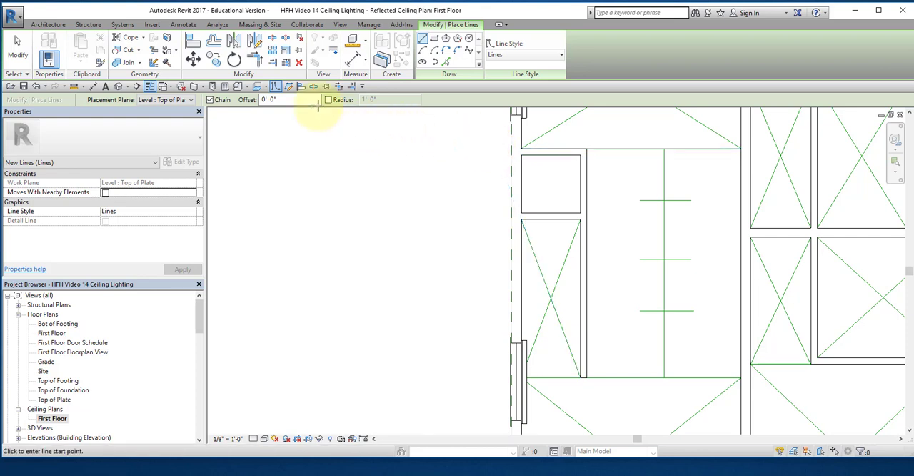
Step: Add an aligned dimension string from the space's upper line through the three cross marks to its lower line, and make the spacings equal
{"action": "left_click", "coordinate": [95, 87]}
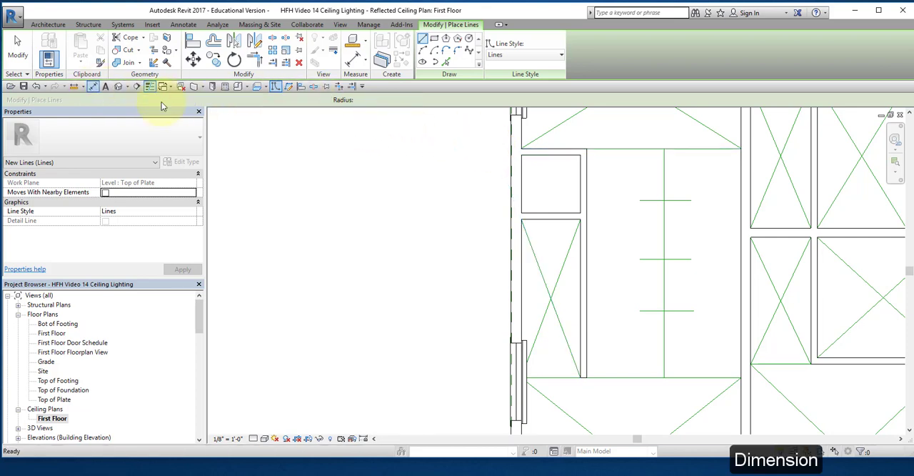
{"action": "left_click", "coordinate": [681, 197]}
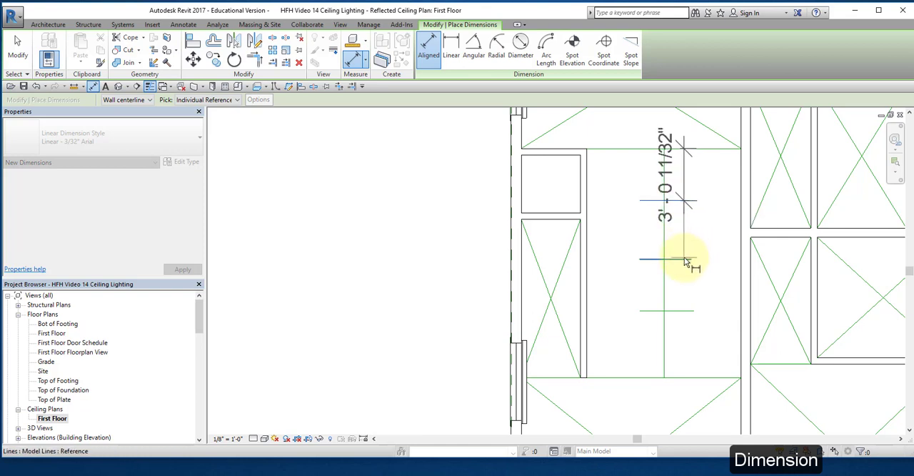
{"action": "left_click", "coordinate": [684, 258]}
{"action": "left_click", "coordinate": [690, 311]}
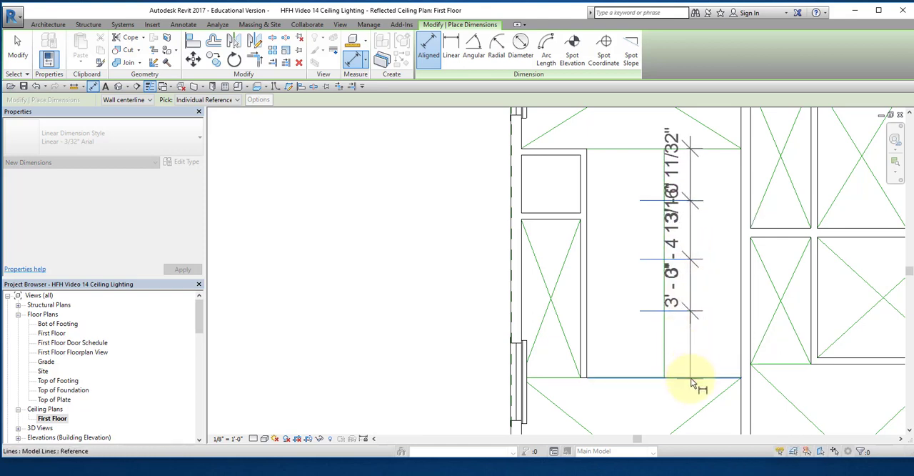
{"action": "left_click", "coordinate": [690, 377]}
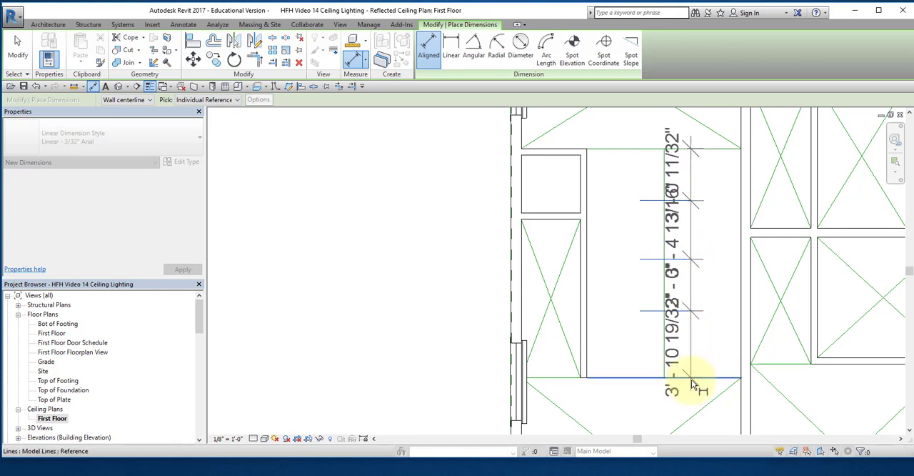
{"action": "left_click", "coordinate": [711, 424]}
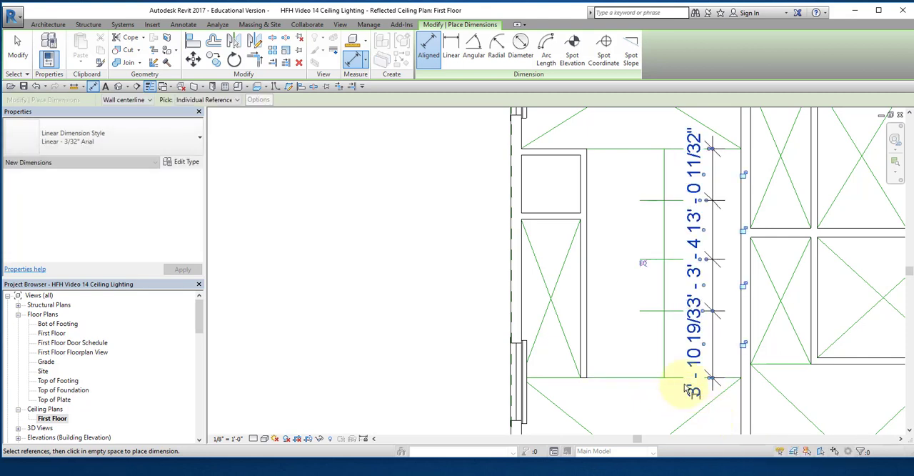
{"action": "left_click", "coordinate": [643, 263]}
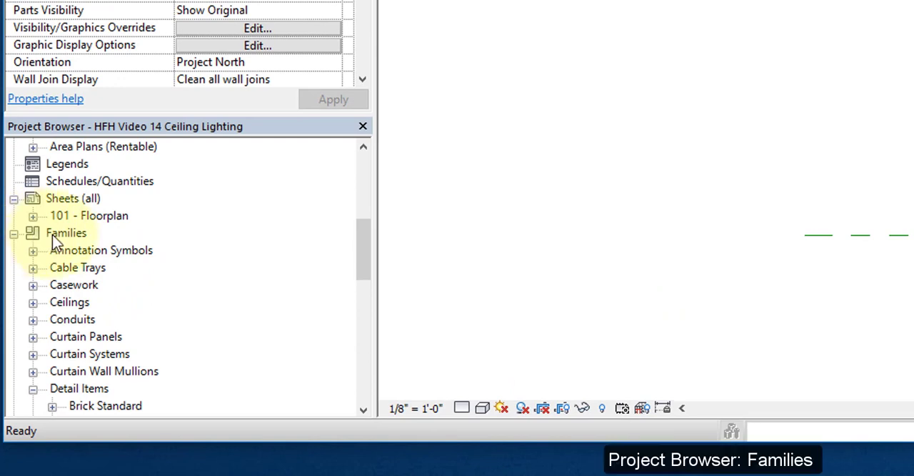
Step: Place a Ceiling Fan Light 52 Inch fixture where the diagonals cross in the lower-left room of the plan
{"action": "scroll", "coordinate": [56, 246], "scroll_direction": "down", "scroll_amount": 4}
{"action": "scroll", "coordinate": [56, 254], "scroll_direction": "down", "scroll_amount": 4}
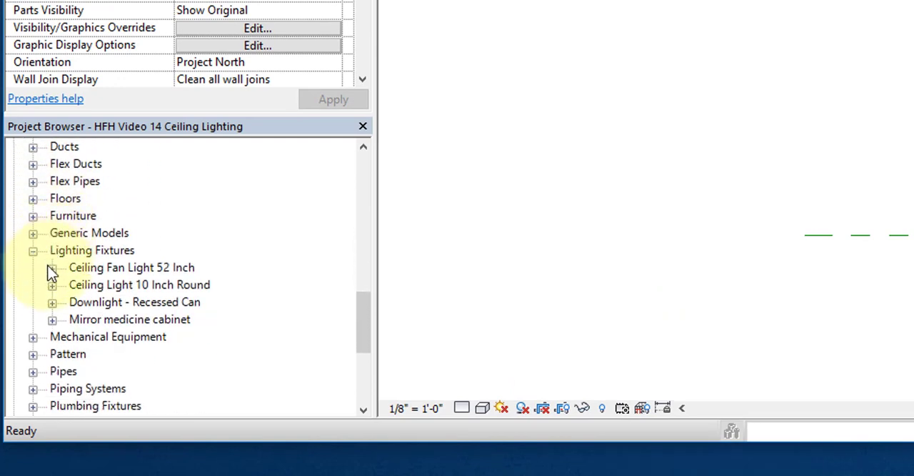
{"action": "left_click", "coordinate": [52, 268]}
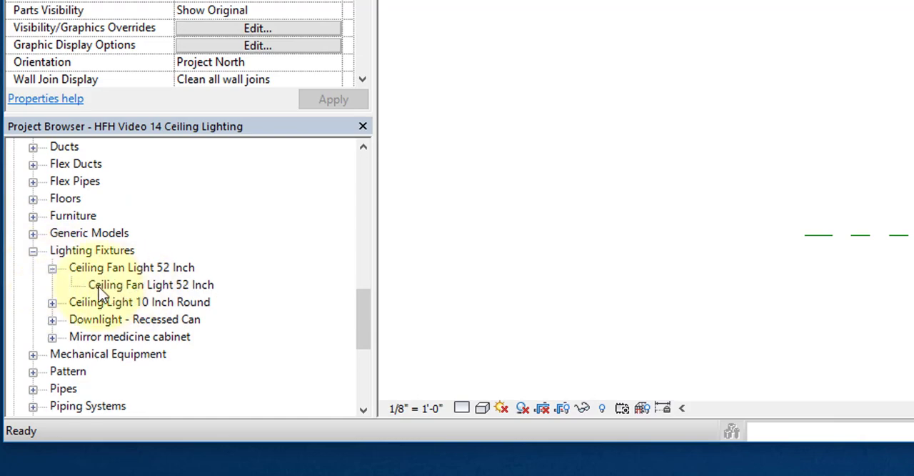
{"action": "left_click", "coordinate": [106, 285]}
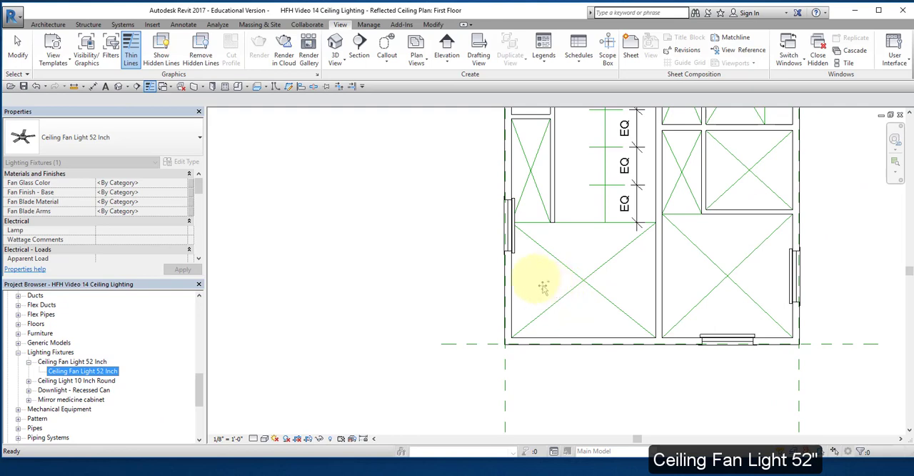
{"action": "left_click_drag", "start_coordinate": [540, 285], "coordinate": [541, 284]}
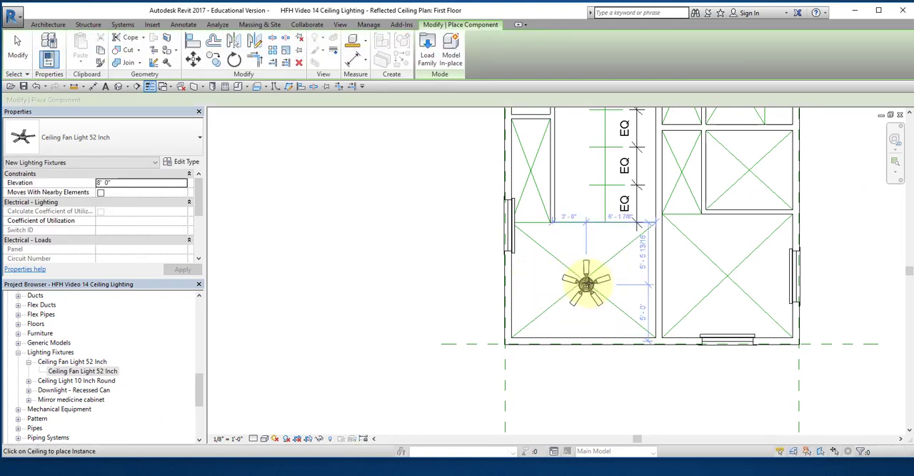
{"action": "scroll", "coordinate": [580, 278], "scroll_direction": "down", "scroll_amount": 2}
{"action": "scroll", "coordinate": [581, 282], "scroll_direction": "up", "scroll_amount": 5}
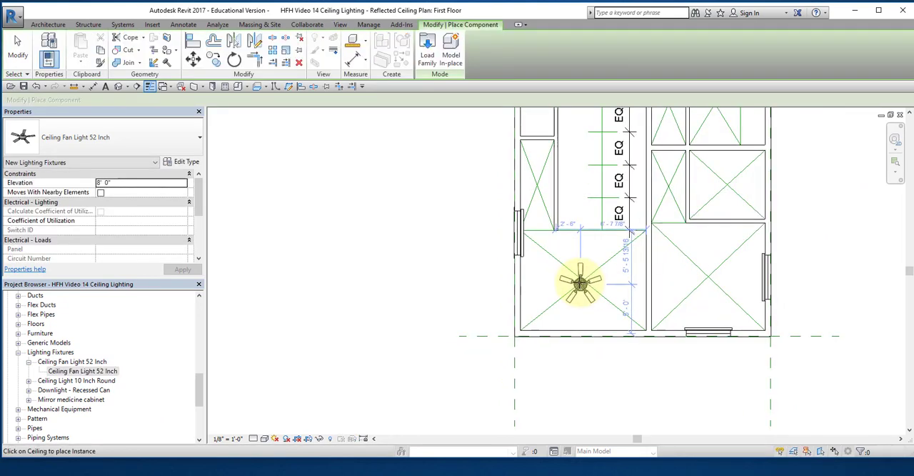
{"action": "scroll", "coordinate": [582, 285], "scroll_direction": "up", "scroll_amount": 5}
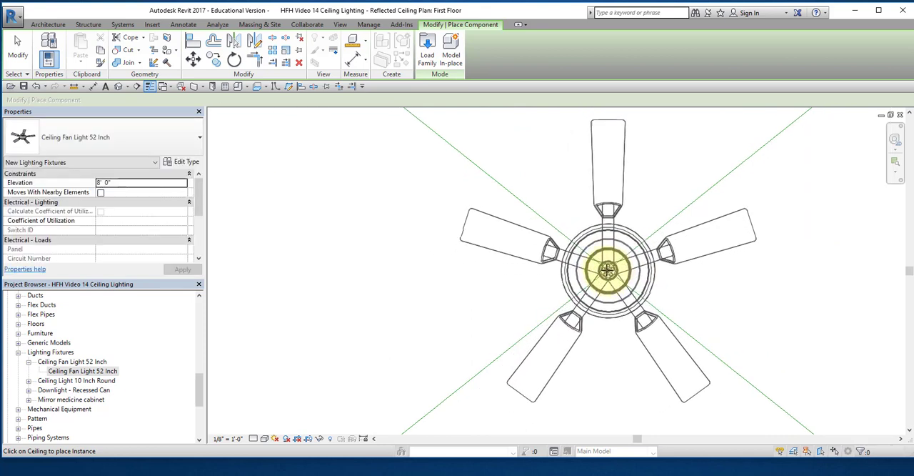
{"action": "left_click", "coordinate": [621, 315]}
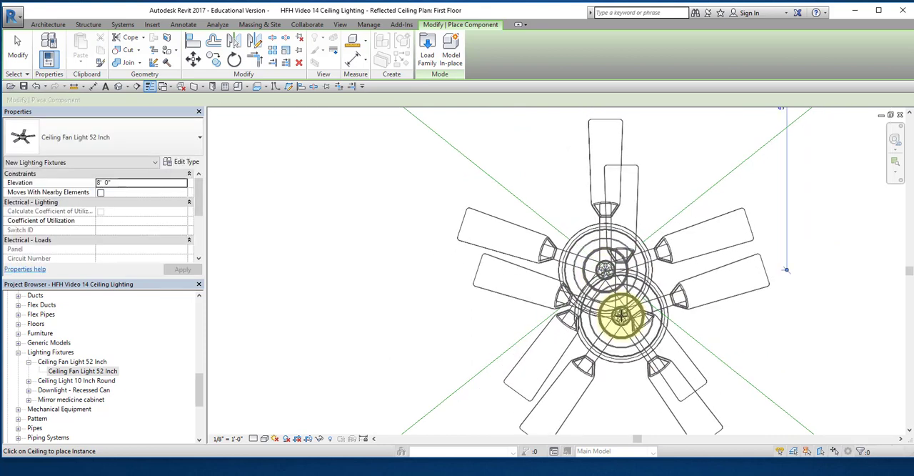
{"action": "scroll", "coordinate": [621, 314], "scroll_direction": "up", "scroll_amount": 2}
{"action": "scroll", "coordinate": [619, 317], "scroll_direction": "down", "scroll_amount": 6}
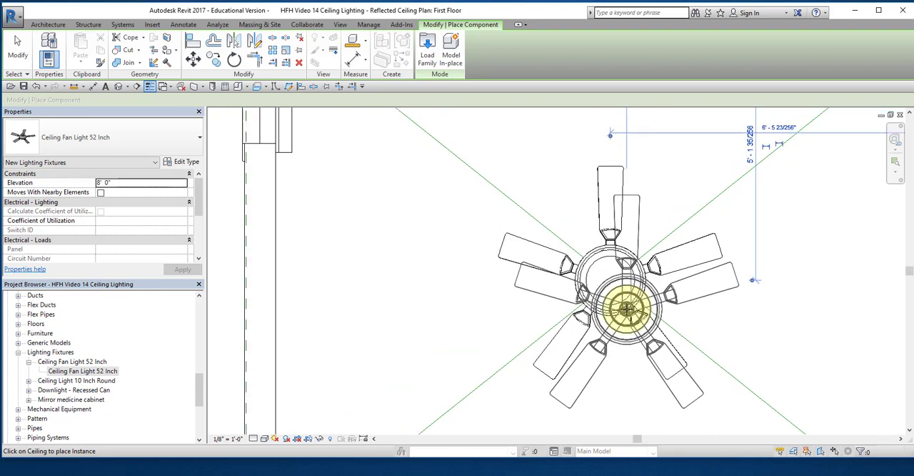
Step: Place ceiling fan lights at the diagonal crossings of the lower-right room and the left-side room directly above the centerline space
{"action": "scroll", "coordinate": [696, 282], "scroll_direction": "down", "scroll_amount": 3}
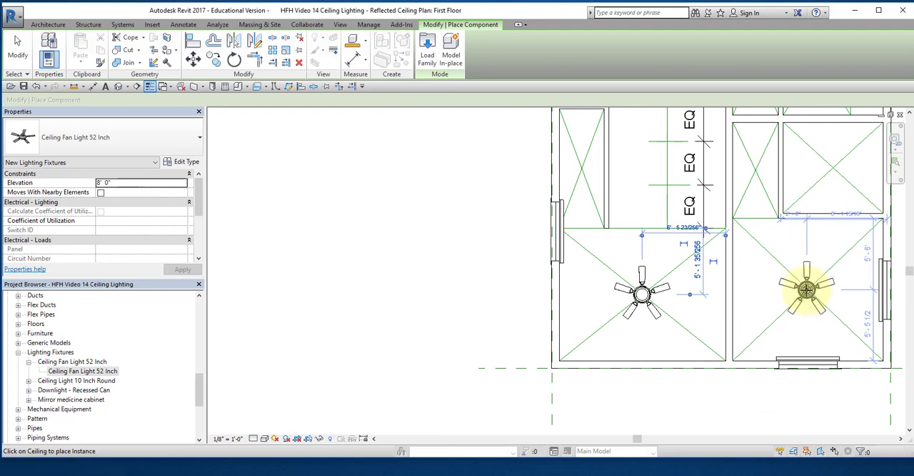
{"action": "left_click", "coordinate": [806, 284]}
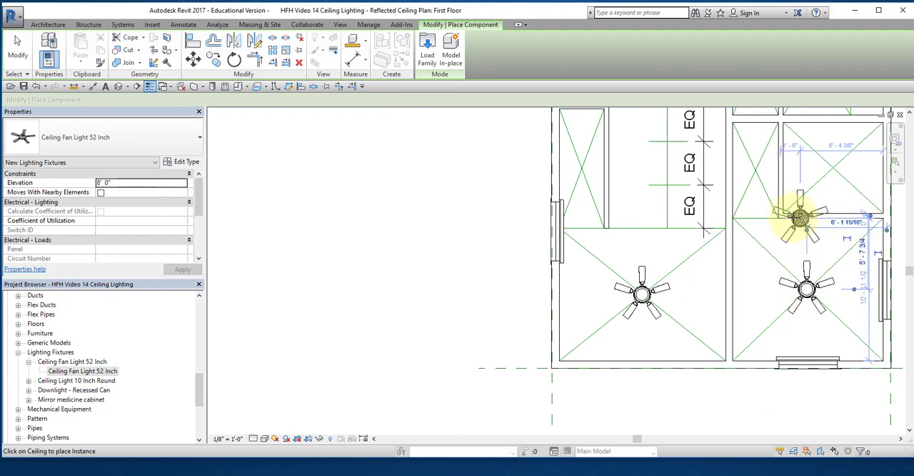
{"action": "middle_click_drag", "start_coordinate": [771, 210], "coordinate": [714, 475]}
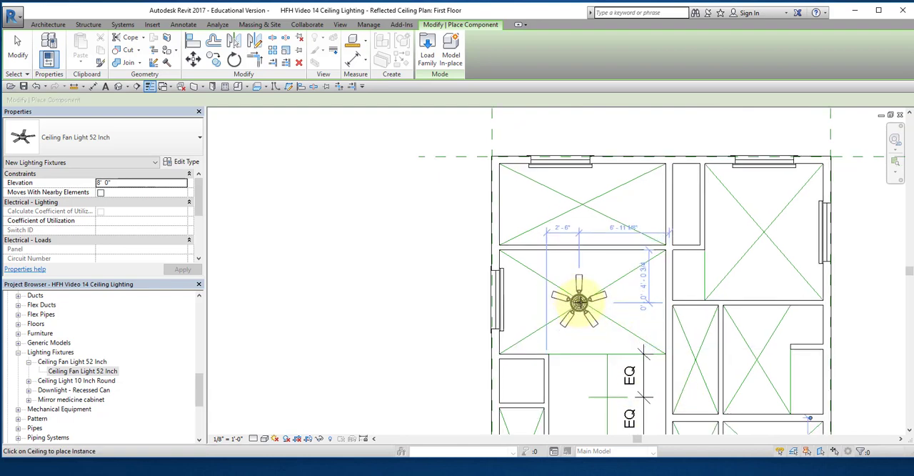
{"action": "left_click", "coordinate": [621, 305]}
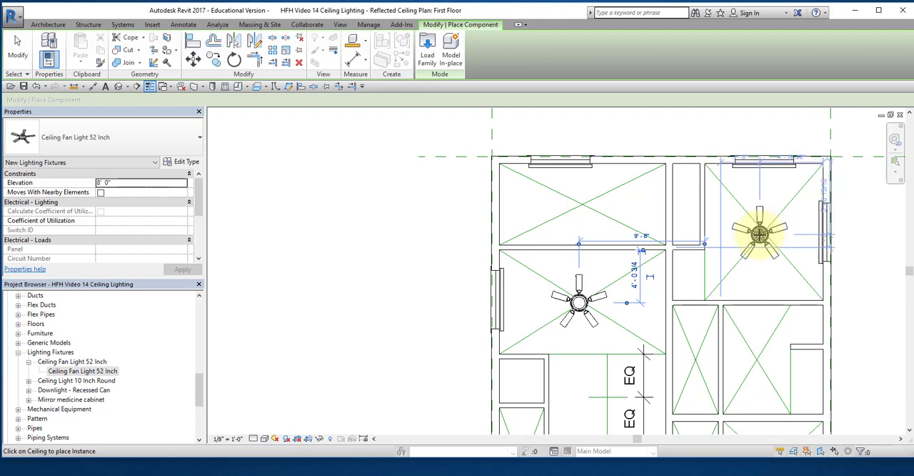
Step: Place a ceiling fan light at the diagonal crossing of the plan's upper-right room and end fan placement
{"action": "scroll", "coordinate": [766, 227], "scroll_direction": "down", "scroll_amount": 4}
{"action": "scroll", "coordinate": [761, 235], "scroll_direction": "up", "scroll_amount": 3}
{"action": "scroll", "coordinate": [760, 238], "scroll_direction": "up", "scroll_amount": 5}
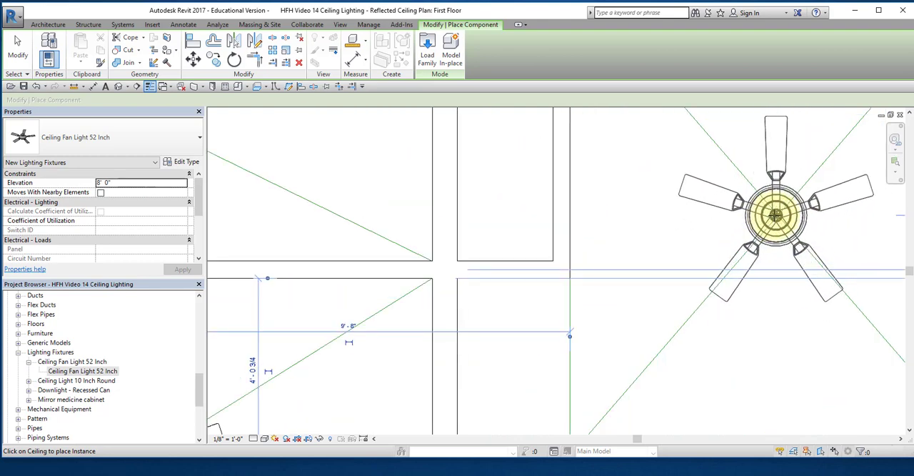
{"action": "left_click", "coordinate": [726, 298]}
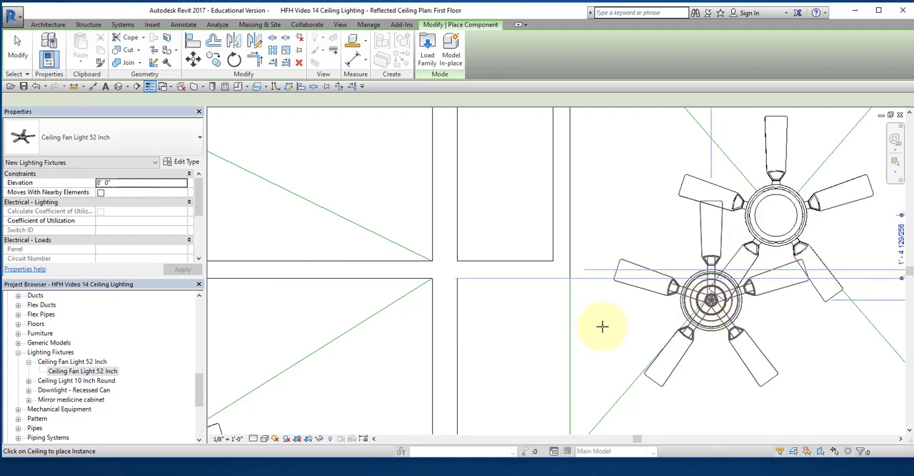
{"action": "scroll", "coordinate": [602, 327], "scroll_direction": "down", "scroll_amount": 5}
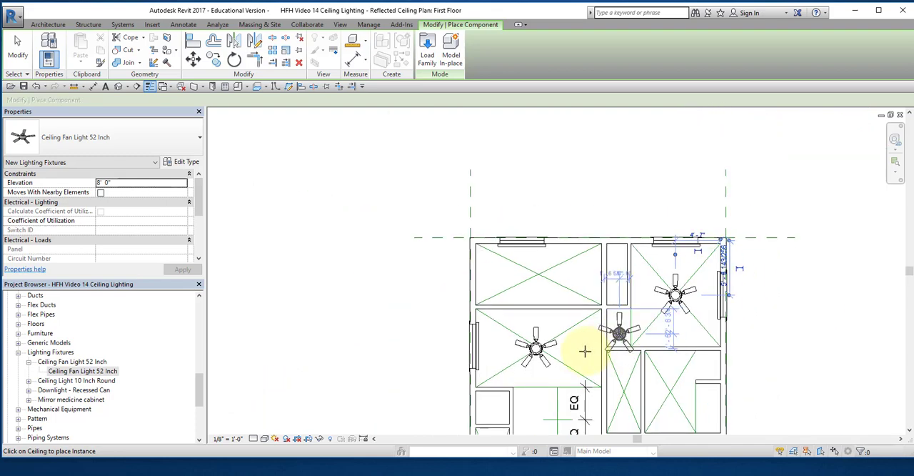
{"action": "left_click", "coordinate": [15, 45]}
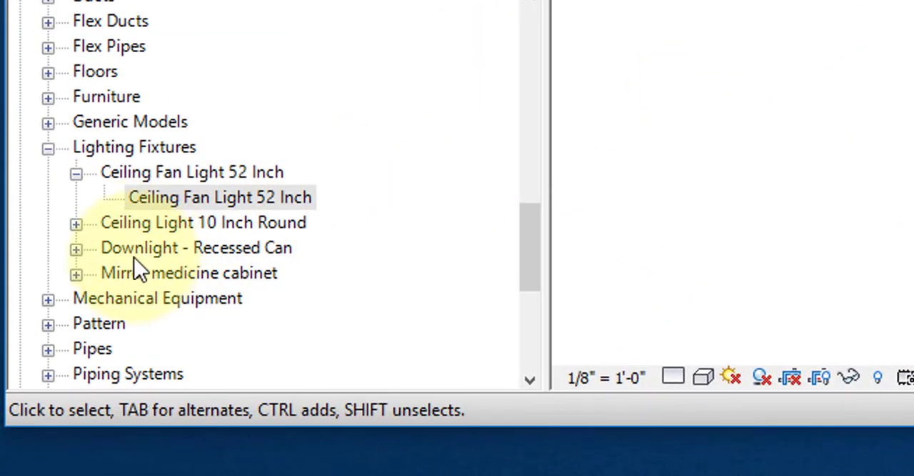
Step: Place Ceiling Light 10 Inch Round fixtures, type 100W - 120V, on the first and third cross marks of the vertical centerline
{"action": "left_click", "coordinate": [76, 223]}
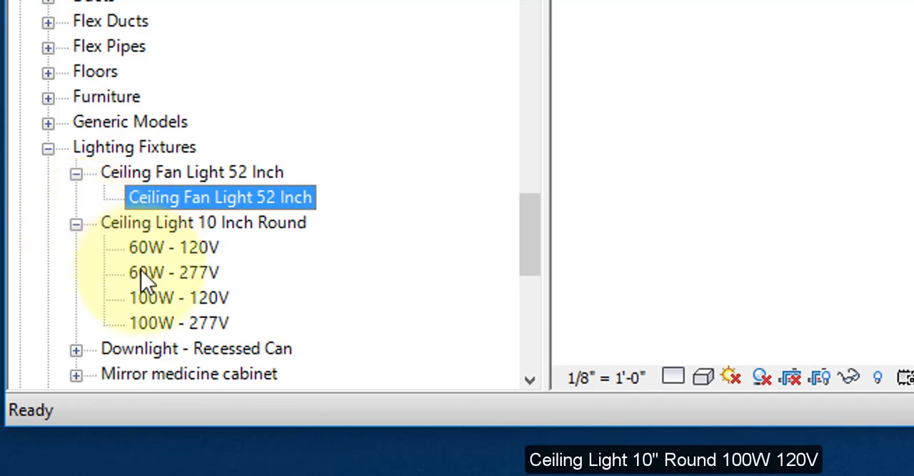
{"action": "left_click", "coordinate": [169, 300]}
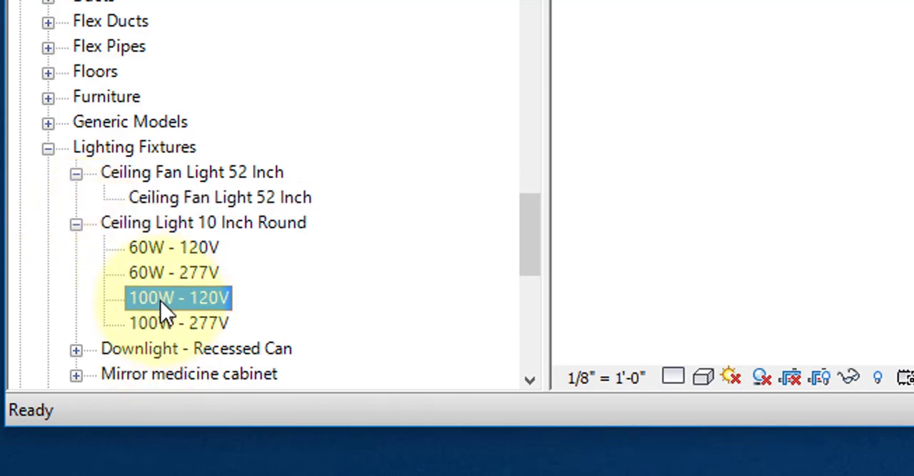
{"action": "left_click_drag", "start_coordinate": [160, 300], "coordinate": [549, 376]}
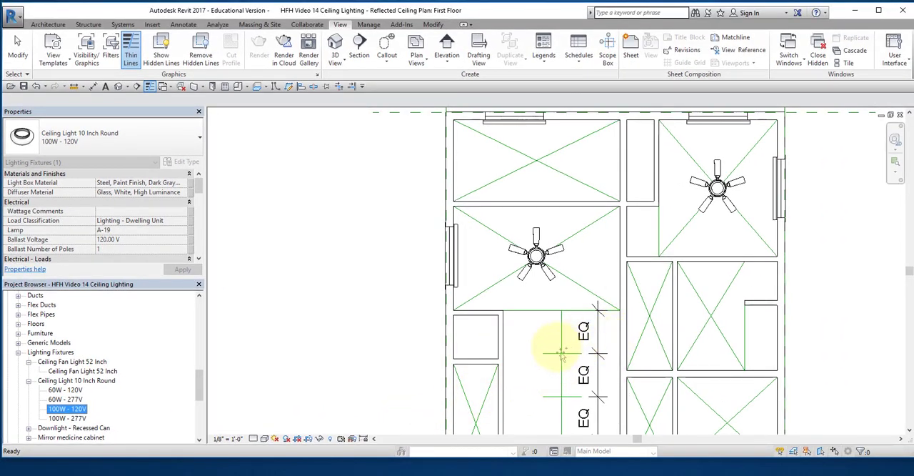
{"action": "left_click_drag", "start_coordinate": [562, 353], "coordinate": [557, 365]}
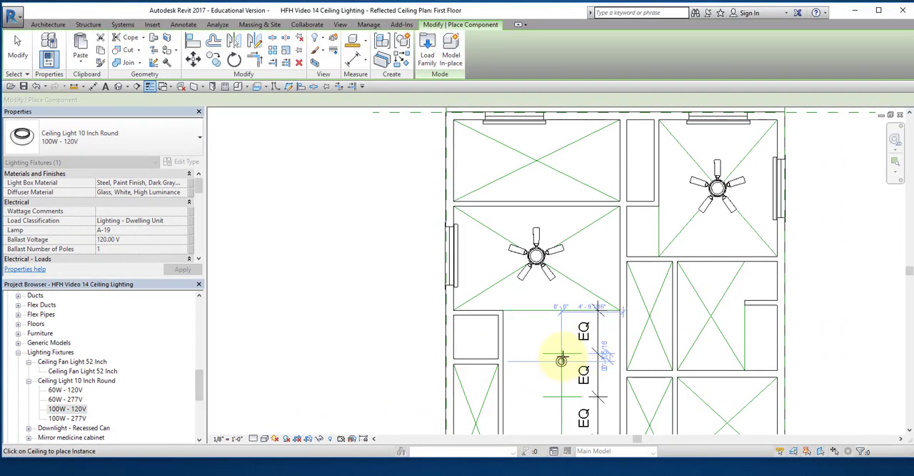
{"action": "left_click", "coordinate": [561, 353]}
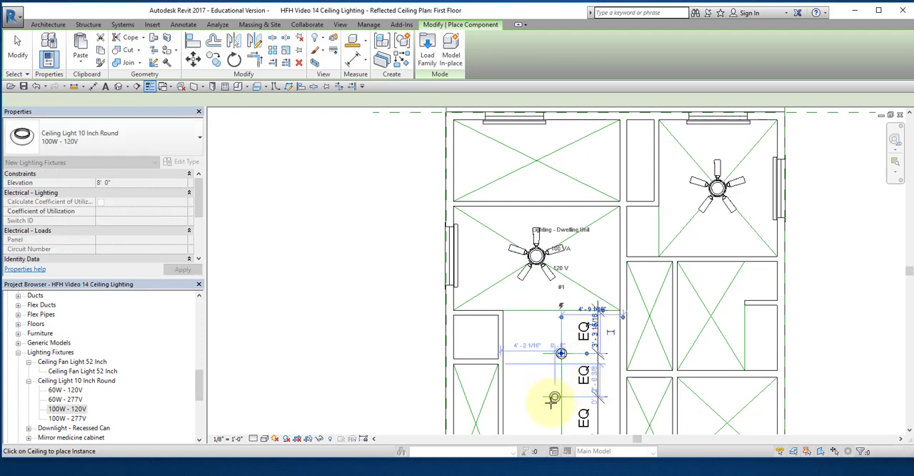
{"action": "scroll", "coordinate": [532, 415], "scroll_direction": "down", "scroll_amount": 1}
{"action": "middle_click_drag", "start_coordinate": [532, 414], "coordinate": [542, 249]}
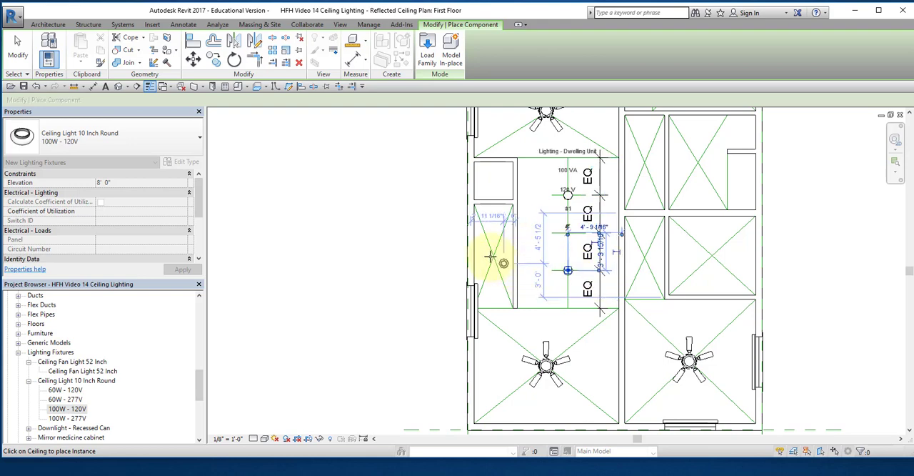
Step: Place round ceiling lights at the diagonal crossings of the left closet, the two middle rooms on the right side and the upper narrow space
{"action": "left_click", "coordinate": [502, 263]}
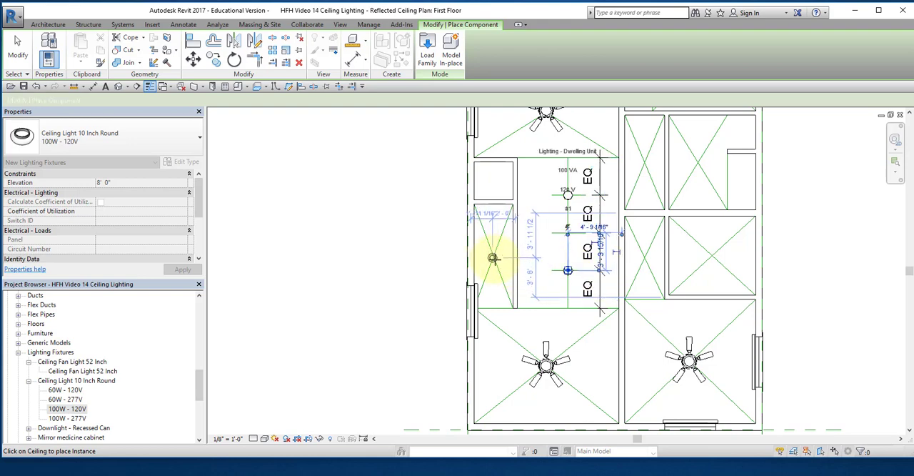
{"action": "left_click", "coordinate": [494, 256]}
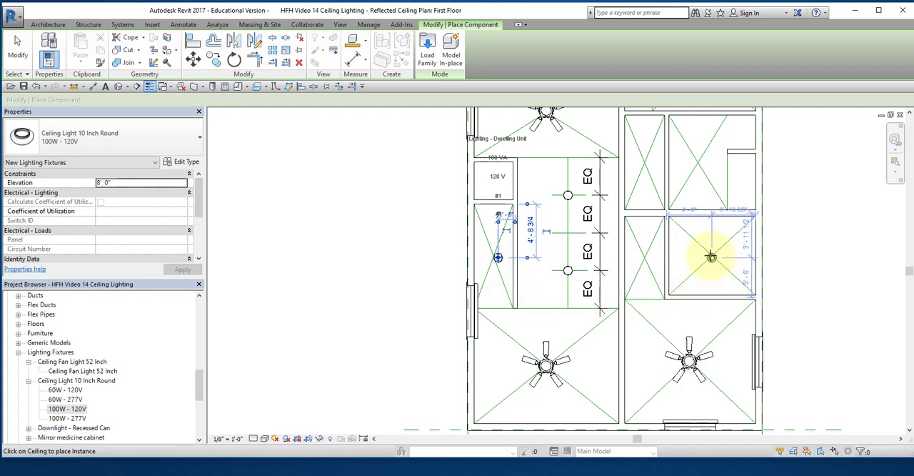
{"action": "left_click", "coordinate": [709, 257]}
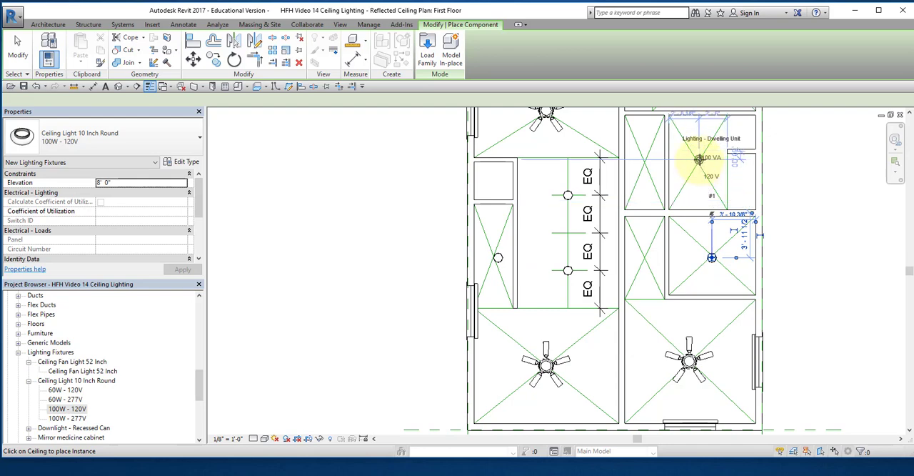
{"action": "left_click", "coordinate": [698, 158]}
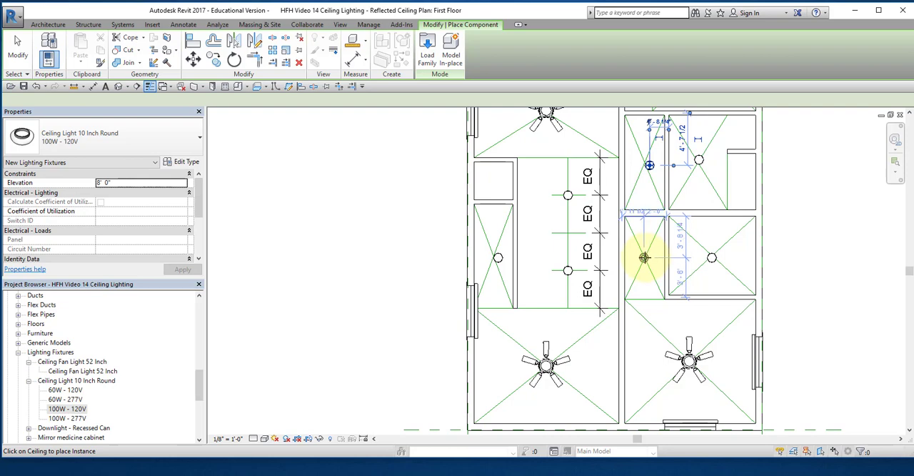
Step: Place round ceiling lights at the diagonal crossings of the lower narrow space and the plan's upper-left windowed room
{"action": "middle_click_drag", "start_coordinate": [649, 194], "coordinate": [611, 384]}
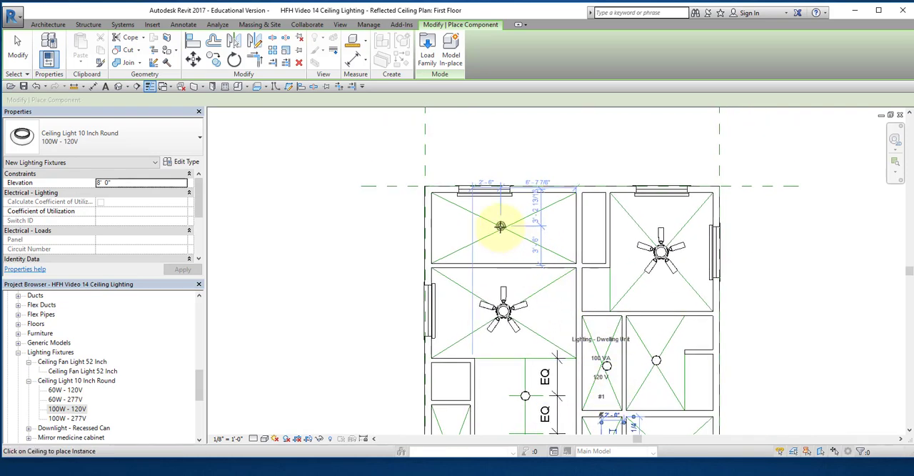
{"action": "scroll", "coordinate": [567, 334], "scroll_direction": "down", "scroll_amount": 2}
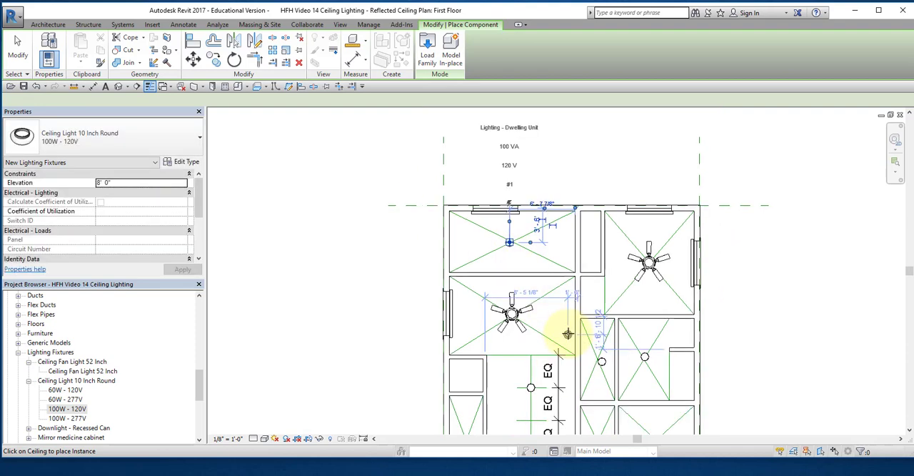
{"action": "middle_click_drag", "start_coordinate": [615, 287], "coordinate": [628, 264]}
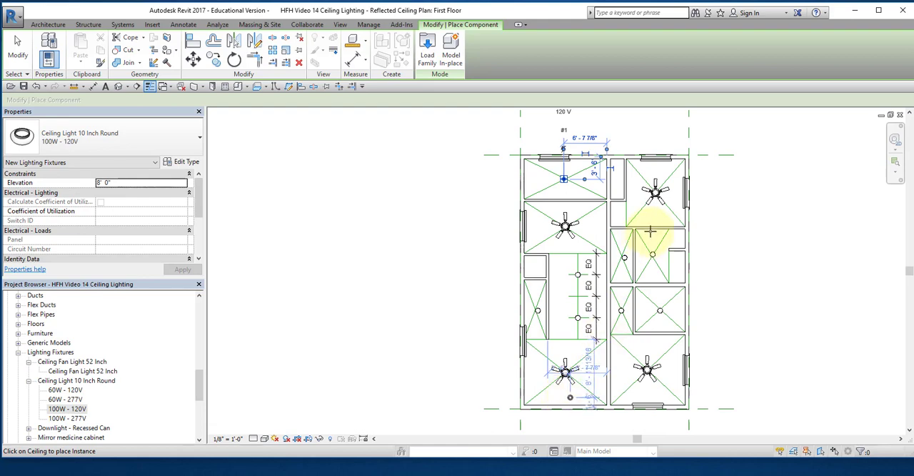
Step: End light placement and move the round light in the upper-left windowed room onto the crossing of its diagonals
{"action": "scroll", "coordinate": [586, 215], "scroll_direction": "up", "scroll_amount": 4}
{"action": "scroll", "coordinate": [582, 213], "scroll_direction": "up", "scroll_amount": 1}
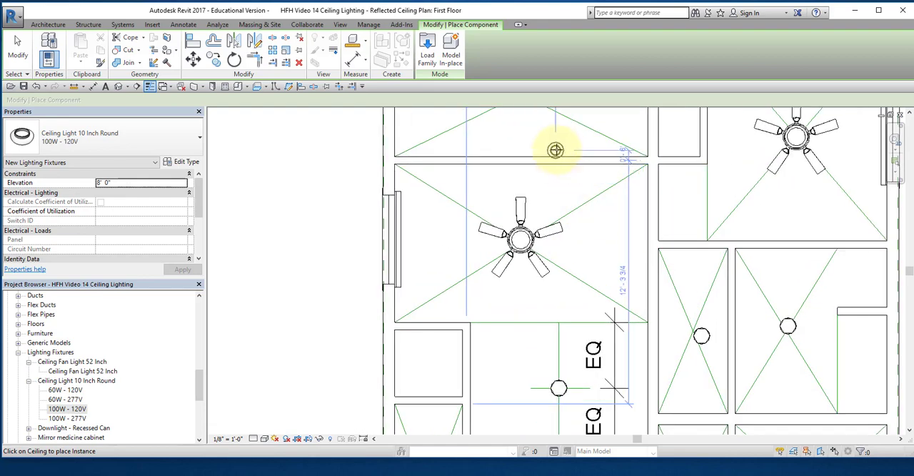
{"action": "key", "text": "Escape"}
{"action": "middle_click_drag", "start_coordinate": [557, 158], "coordinate": [569, 300]}
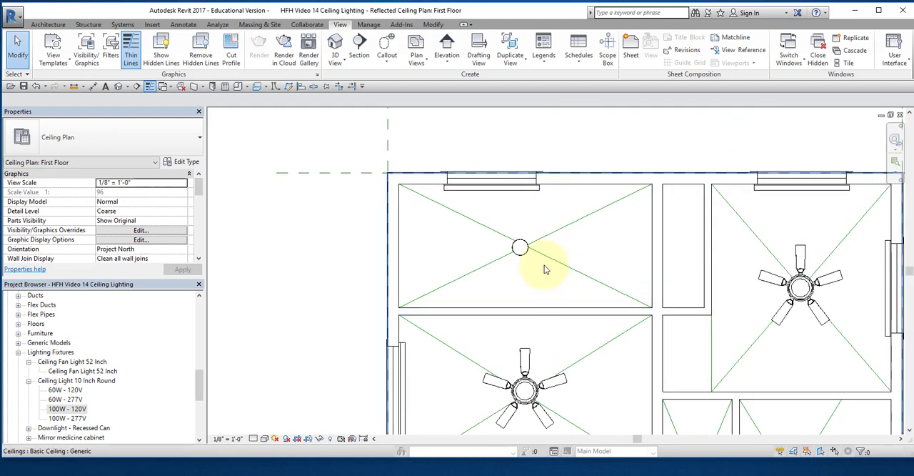
{"action": "scroll", "coordinate": [524, 257], "scroll_direction": "up", "scroll_amount": 3}
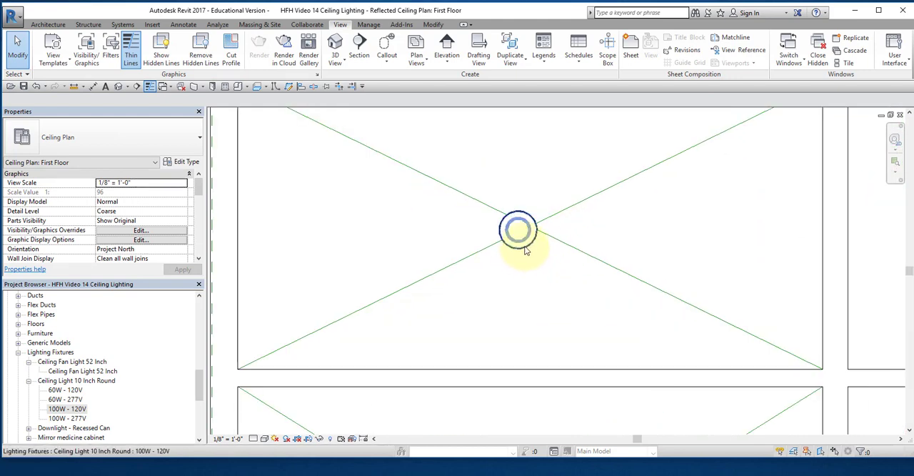
{"action": "left_click", "coordinate": [525, 249]}
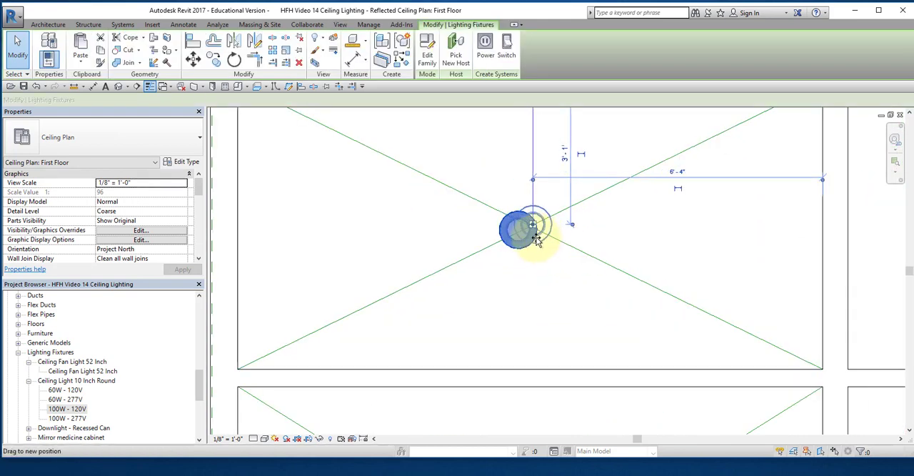
{"action": "left_click_drag", "start_coordinate": [527, 247], "coordinate": [539, 247]}
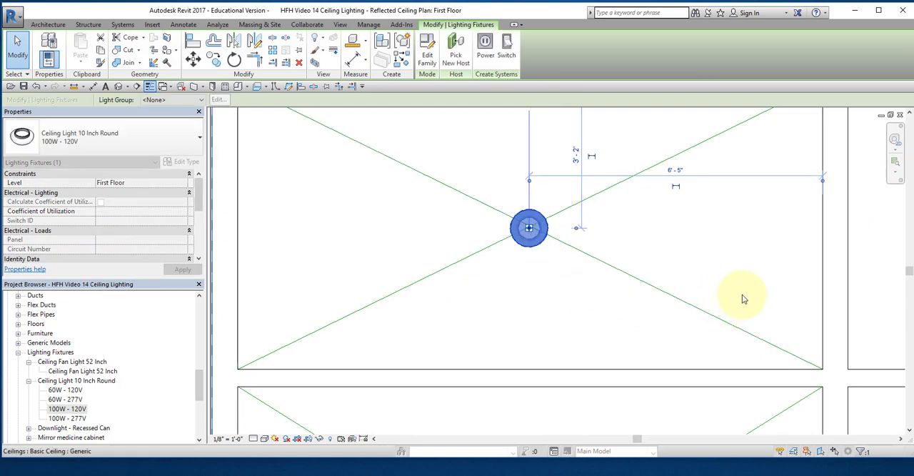
Step: Move the round lights in the upper narrow space and the room to its right onto their diagonal crossings
{"action": "middle_click_drag", "start_coordinate": [741, 300], "coordinate": [631, 199]}
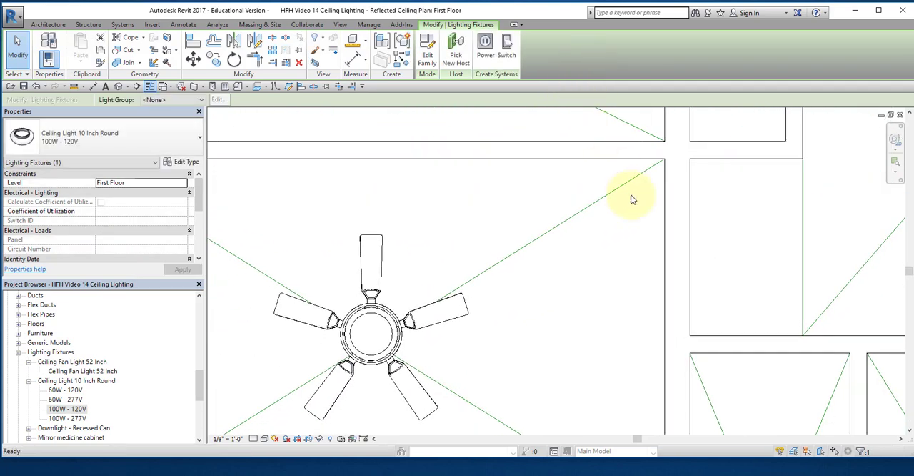
{"action": "middle_click_drag", "start_coordinate": [701, 317], "coordinate": [589, 31]}
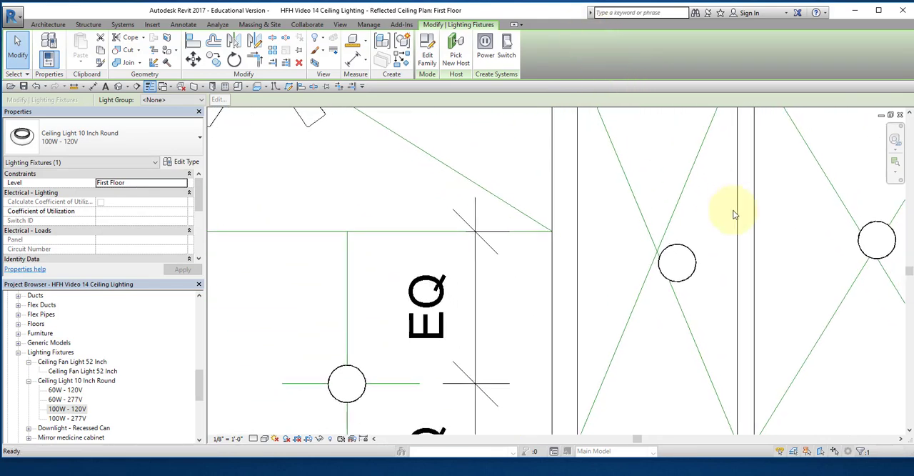
{"action": "left_click", "coordinate": [689, 257]}
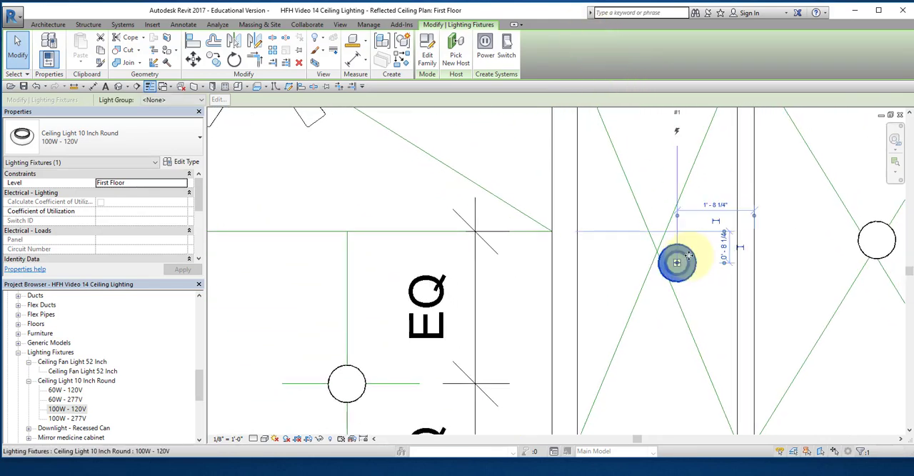
{"action": "left_click_drag", "start_coordinate": [689, 257], "coordinate": [657, 250]}
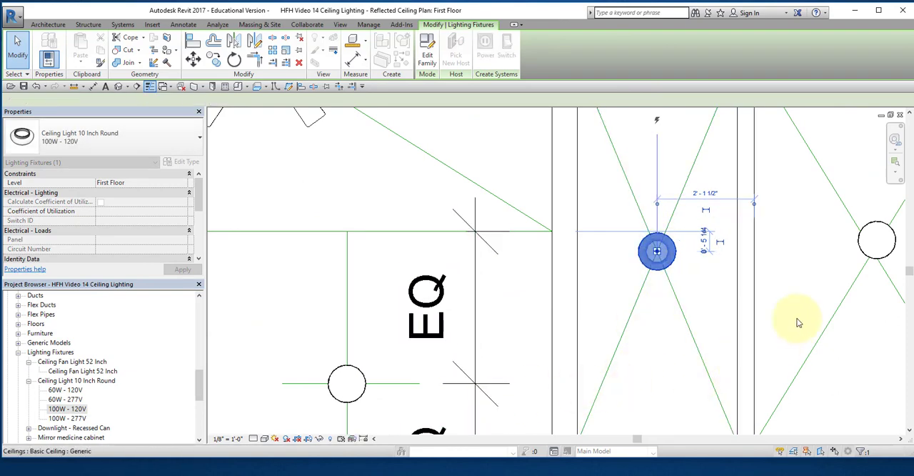
{"action": "middle_click_drag", "start_coordinate": [798, 323], "coordinate": [598, 345]}
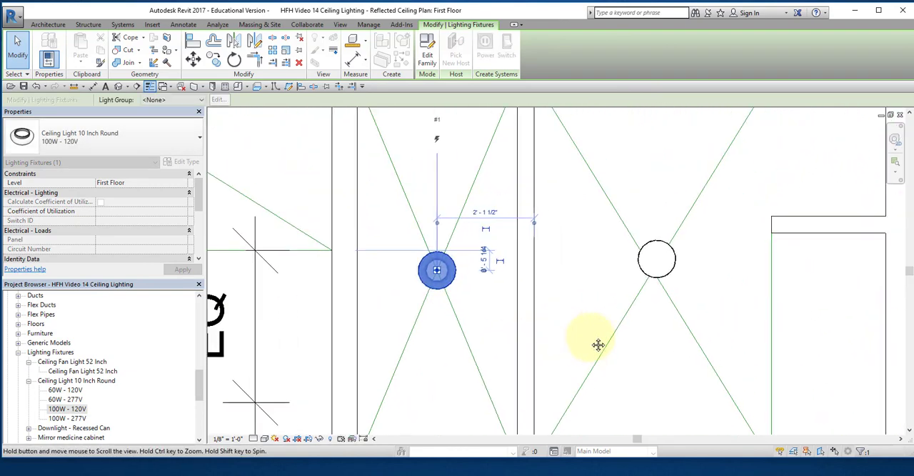
{"action": "left_click", "coordinate": [676, 266]}
{"action": "mouse_move", "coordinate": [660, 285]}
{"action": "left_mouse_down"}
{"action": "mouse_move", "coordinate": [636, 284]}
{"action": "mouse_move", "coordinate": [669, 269]}
{"action": "mouse_move", "coordinate": [676, 280]}
{"action": "left_mouse_up"}
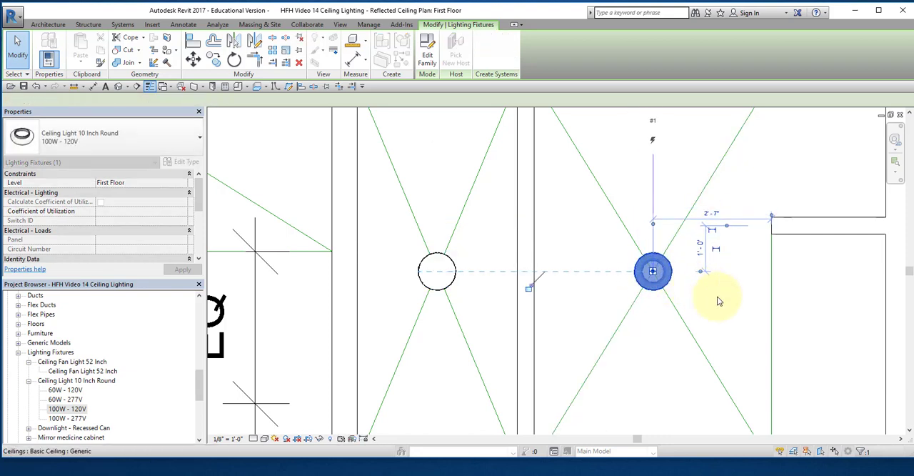
Step: Center the round lights of the lower middle room on the right side and the adjacent narrow space on their diagonal crossings
{"action": "scroll", "coordinate": [719, 307], "scroll_direction": "down", "scroll_amount": 5}
{"action": "scroll", "coordinate": [674, 384], "scroll_direction": "up", "scroll_amount": 3}
{"action": "middle_click_drag", "start_coordinate": [673, 383], "coordinate": [717, 192]}
{"action": "scroll", "coordinate": [697, 321], "scroll_direction": "up", "scroll_amount": 2}
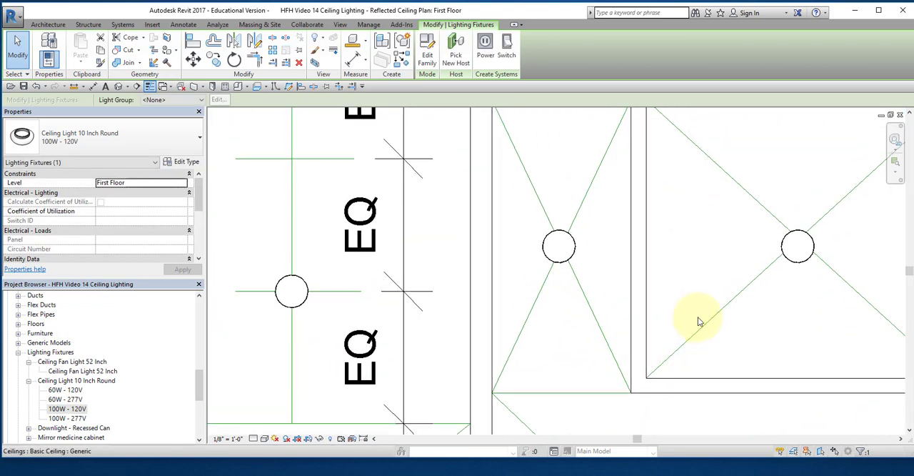
{"action": "left_click", "coordinate": [798, 247]}
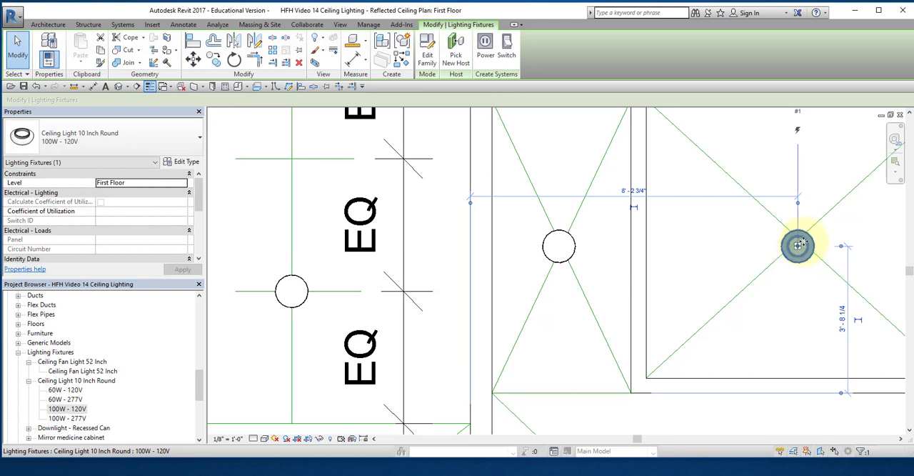
{"action": "mouse_move", "coordinate": [803, 241]}
{"action": "left_mouse_down"}
{"action": "mouse_move", "coordinate": [807, 233]}
{"action": "mouse_move", "coordinate": [798, 257]}
{"action": "left_mouse_up"}
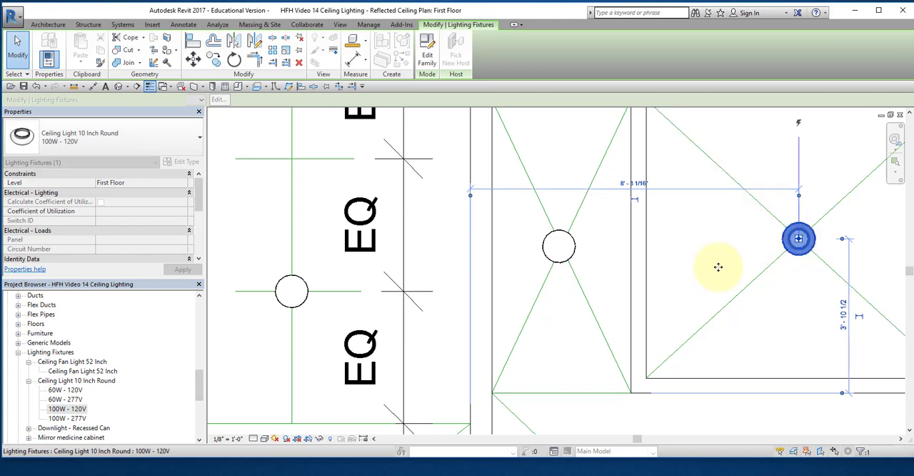
{"action": "left_click", "coordinate": [569, 248]}
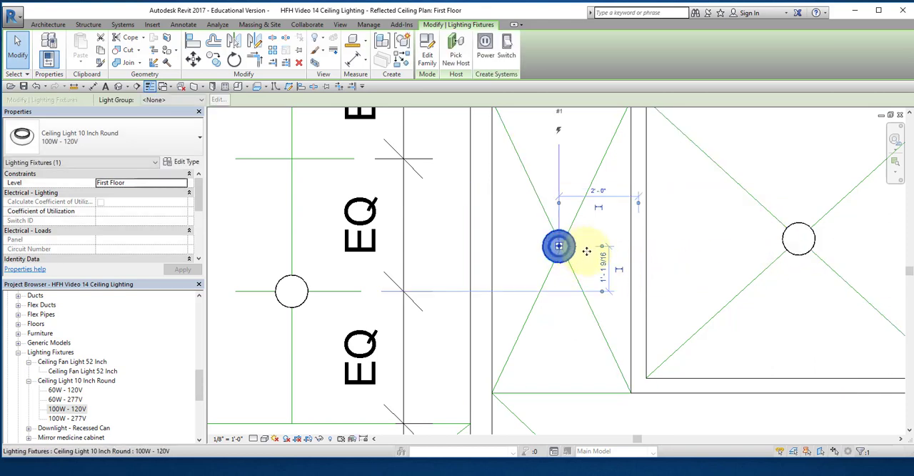
{"action": "left_click_drag", "start_coordinate": [586, 252], "coordinate": [580, 256]}
{"action": "left_click", "coordinate": [593, 262]}
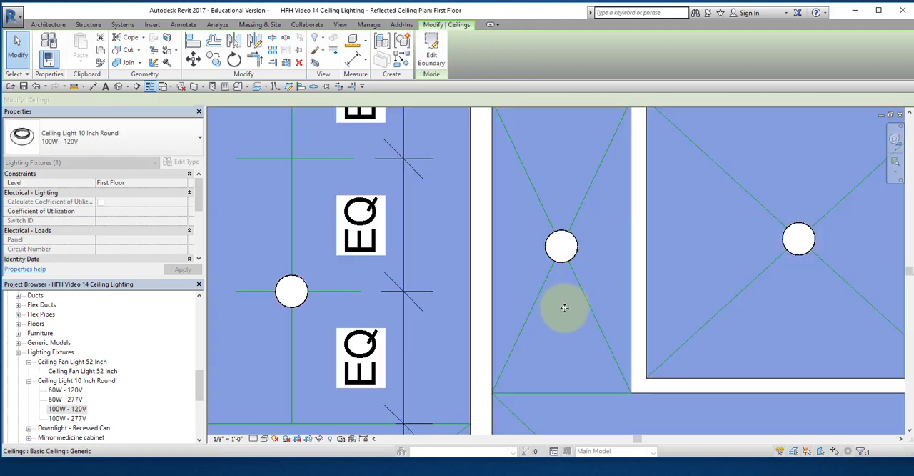
Step: Move the left closet's round light onto the crossing of the closet's diagonals and deselect it
{"action": "scroll", "coordinate": [594, 315], "scroll_direction": "down", "scroll_amount": 2}
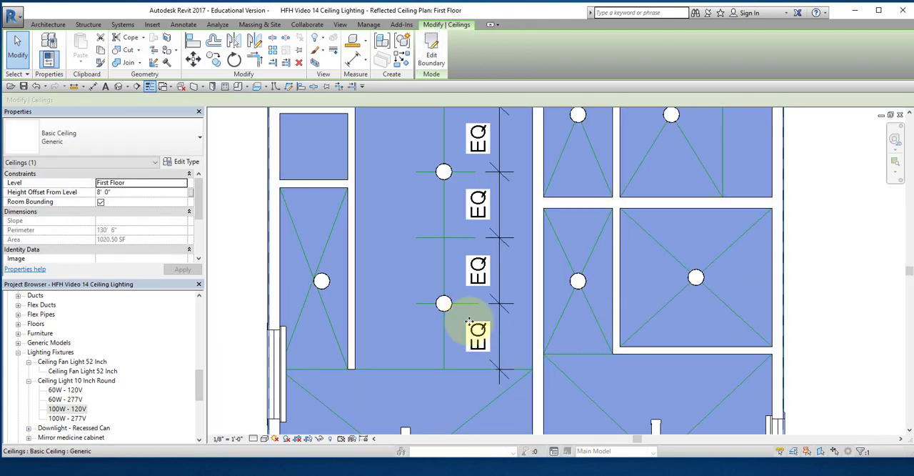
{"action": "middle_click_drag", "start_coordinate": [459, 319], "coordinate": [567, 310]}
{"action": "left_click", "coordinate": [312, 283]}
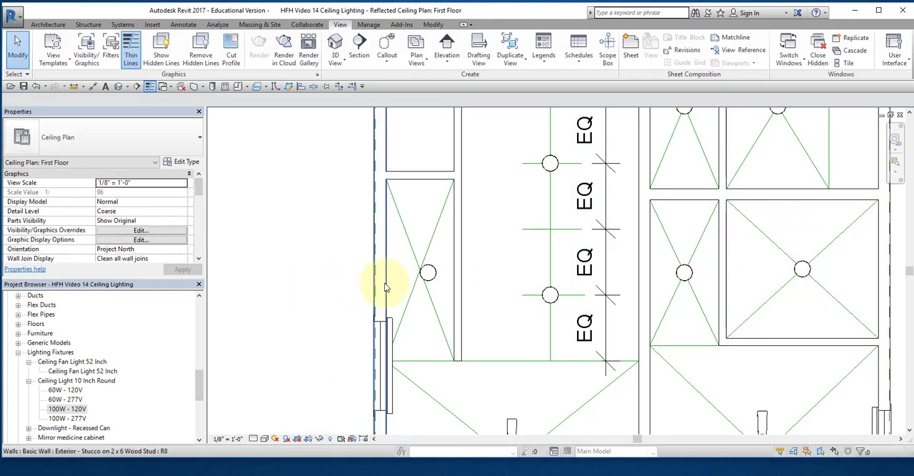
{"action": "scroll", "coordinate": [373, 281], "scroll_direction": "up", "scroll_amount": 3}
{"action": "scroll", "coordinate": [419, 282], "scroll_direction": "up", "scroll_amount": 1}
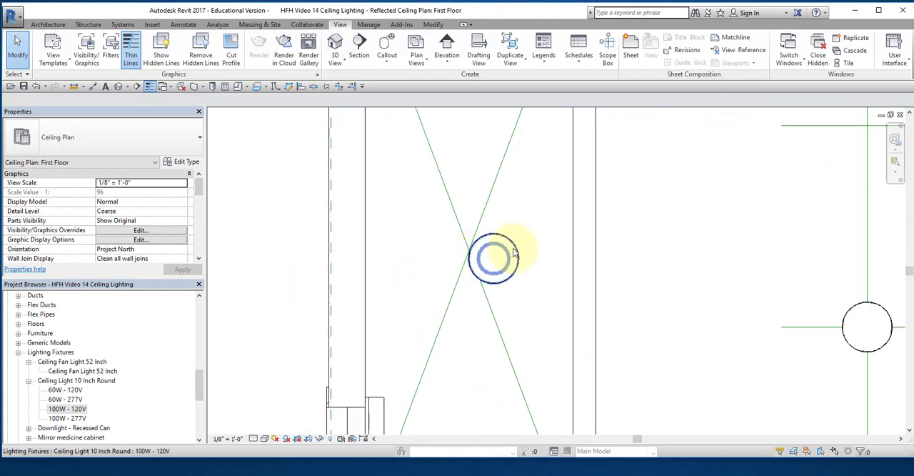
{"action": "left_click_drag", "start_coordinate": [514, 252], "coordinate": [490, 246]}
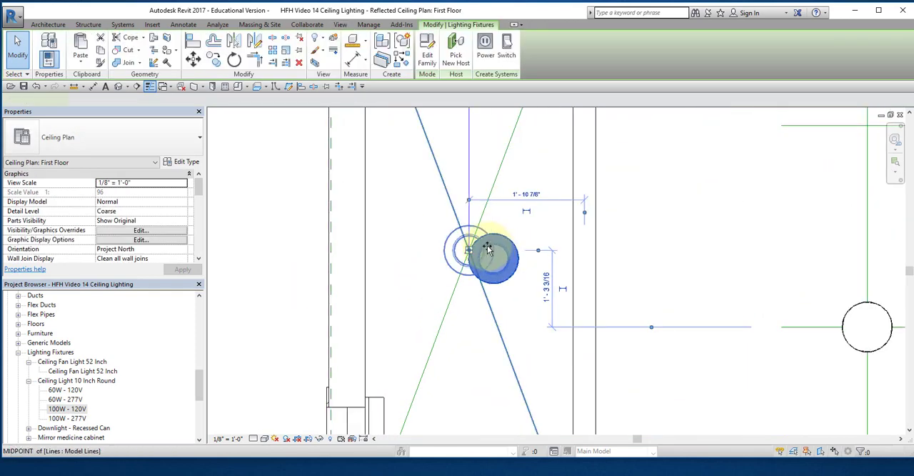
{"action": "left_click", "coordinate": [282, 276]}
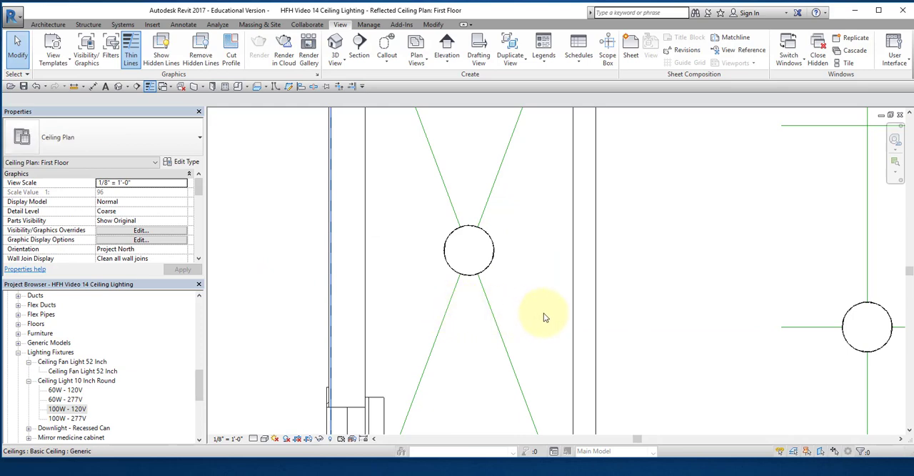
Step: Delete the equal-spacing dimension string beside the central room's vertical guide line
{"action": "scroll", "coordinate": [543, 314], "scroll_direction": "down", "scroll_amount": 5}
{"action": "middle_click_drag", "start_coordinate": [617, 296], "coordinate": [508, 241]}
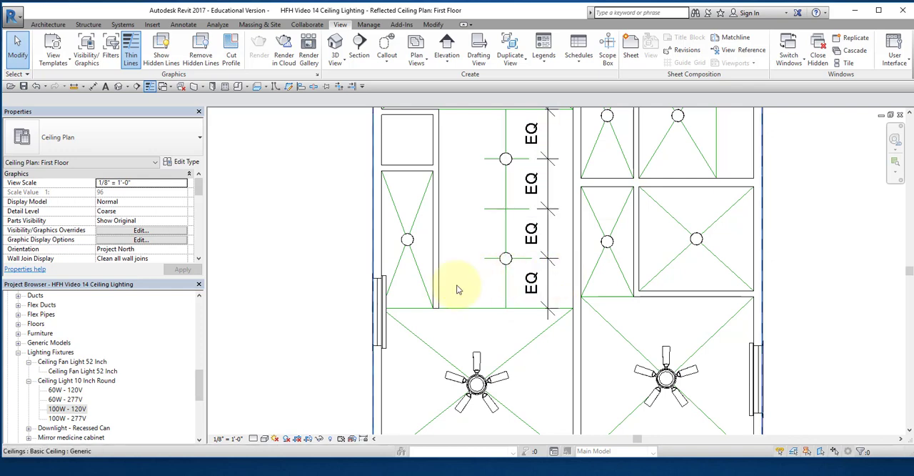
{"action": "left_click", "coordinate": [544, 279]}
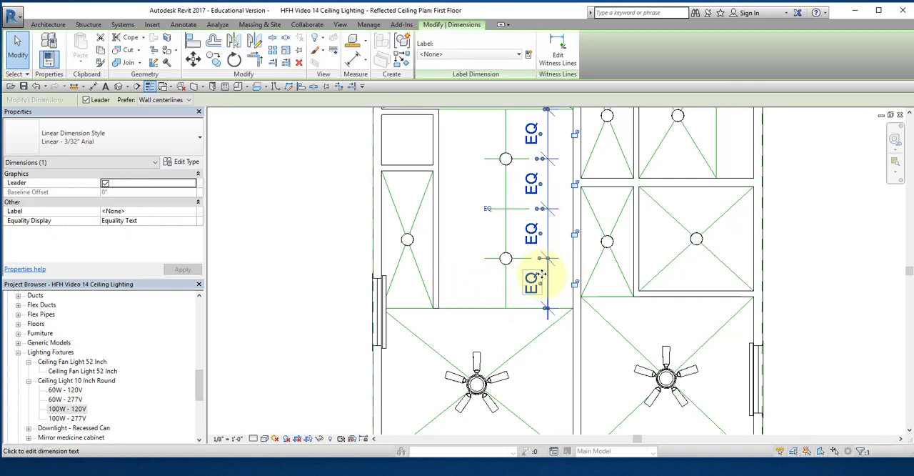
{"action": "key", "text": "Delete"}
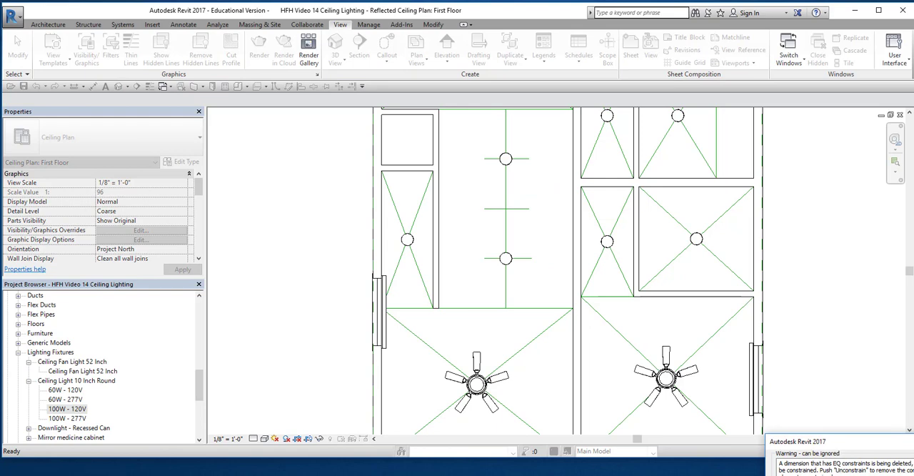
{"action": "scroll", "coordinate": [469, 388], "scroll_direction": "down", "scroll_amount": 4}
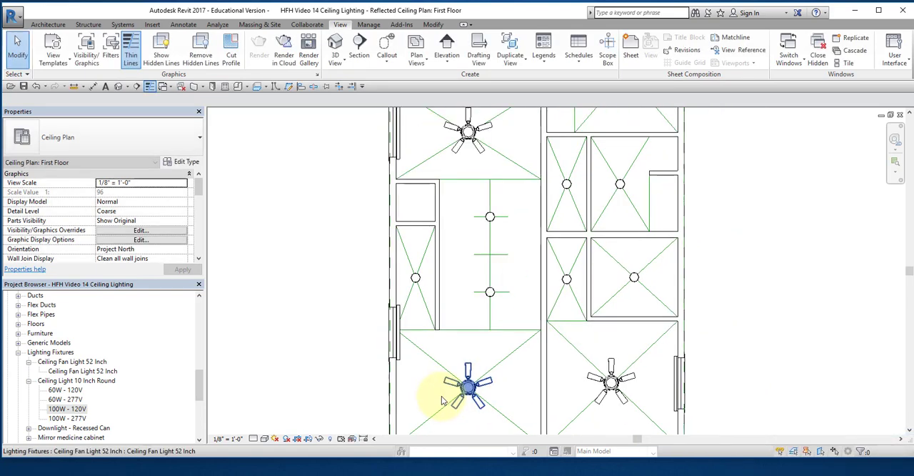
Step: Place a Downlight - Recessed Can, type 6" Incandescent - 120V, near the central room's lower end, about 2'-8" left of its vertical centerline
{"action": "middle_click_drag", "start_coordinate": [445, 418], "coordinate": [501, 242]}
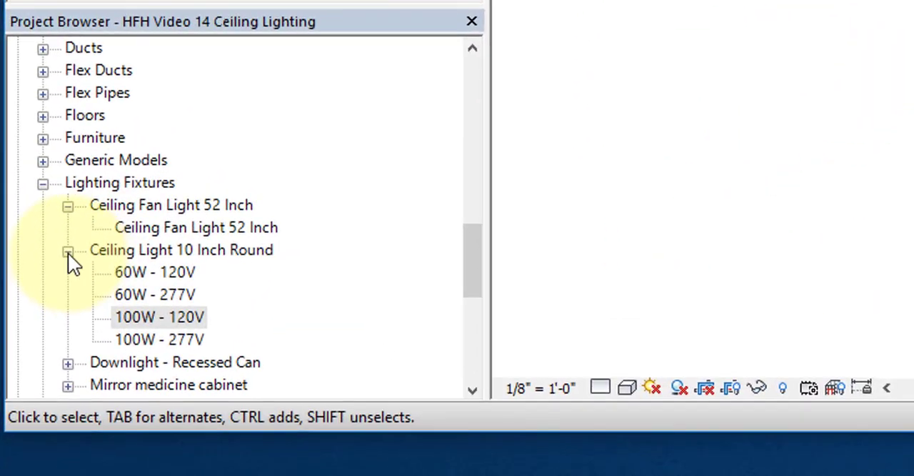
{"action": "left_click", "coordinate": [29, 381]}
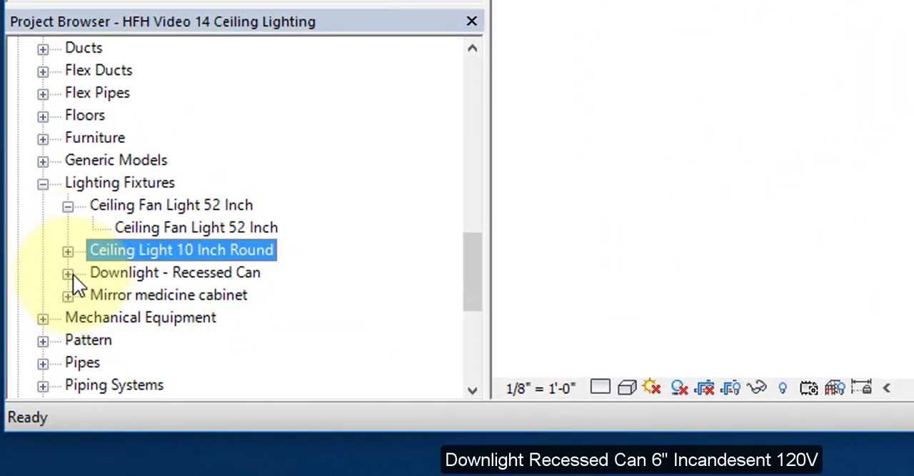
{"action": "left_click", "coordinate": [67, 273]}
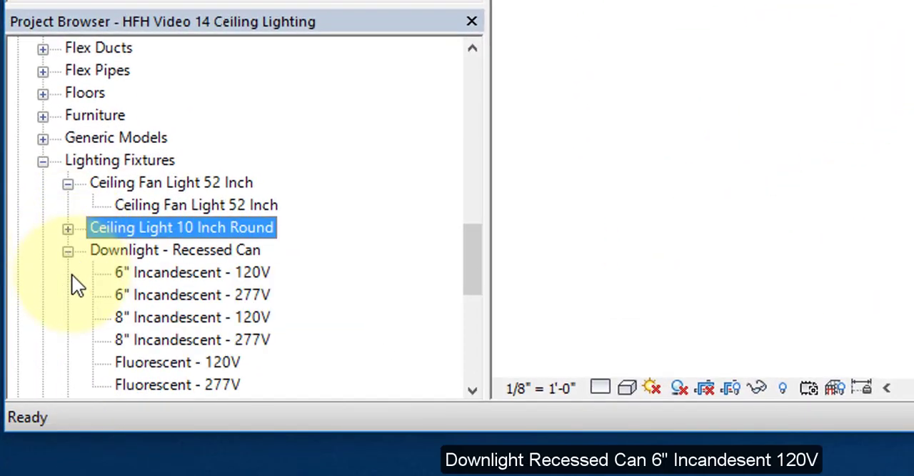
{"action": "left_click", "coordinate": [159, 276]}
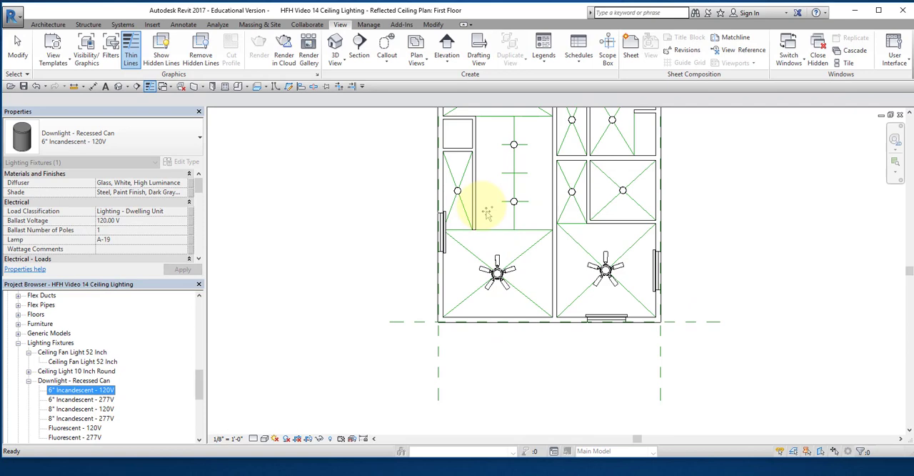
{"action": "left_click_drag", "start_coordinate": [487, 213], "coordinate": [491, 208]}
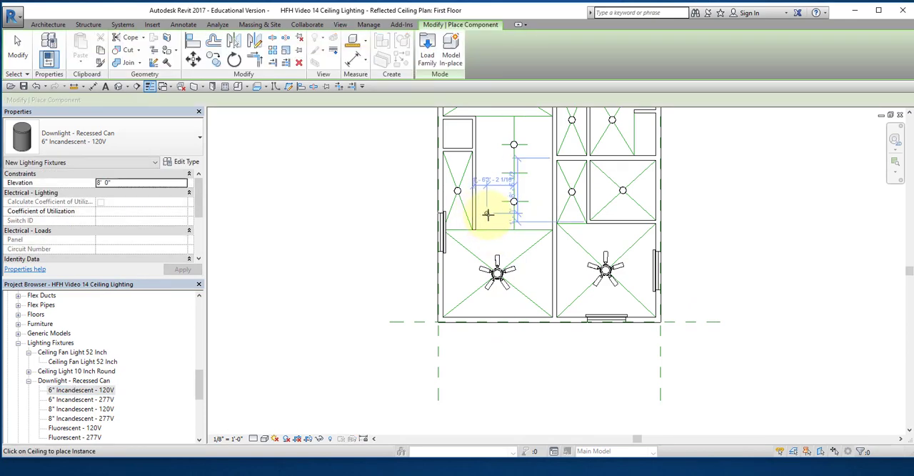
{"action": "left_click", "coordinate": [490, 214]}
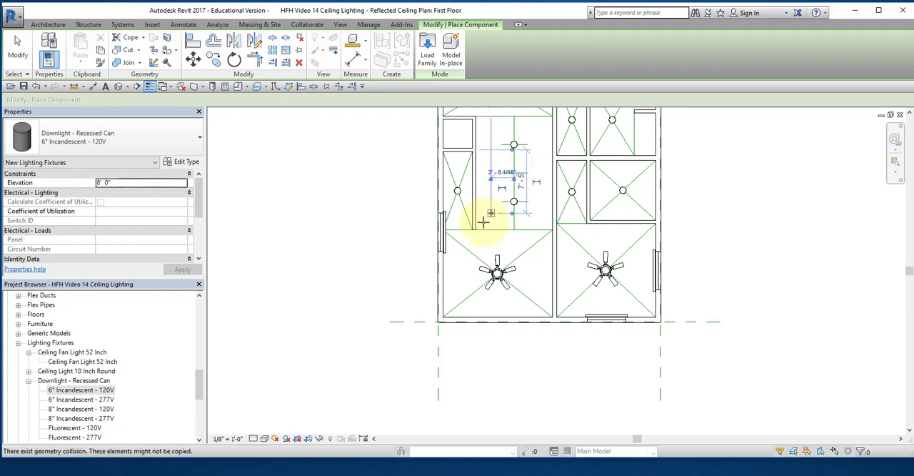
Step: Place two more 6" recessed downlights in a row with the first, one on the vertical centerline and one to its right
{"action": "scroll", "coordinate": [483, 223], "scroll_direction": "up", "scroll_amount": 3}
{"action": "scroll", "coordinate": [517, 227], "scroll_direction": "up", "scroll_amount": 2}
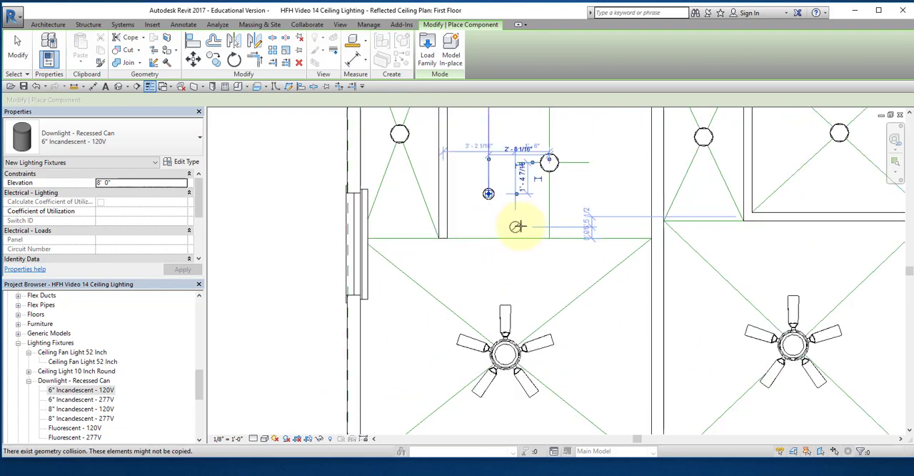
{"action": "scroll", "coordinate": [517, 227], "scroll_direction": "up", "scroll_amount": 3}
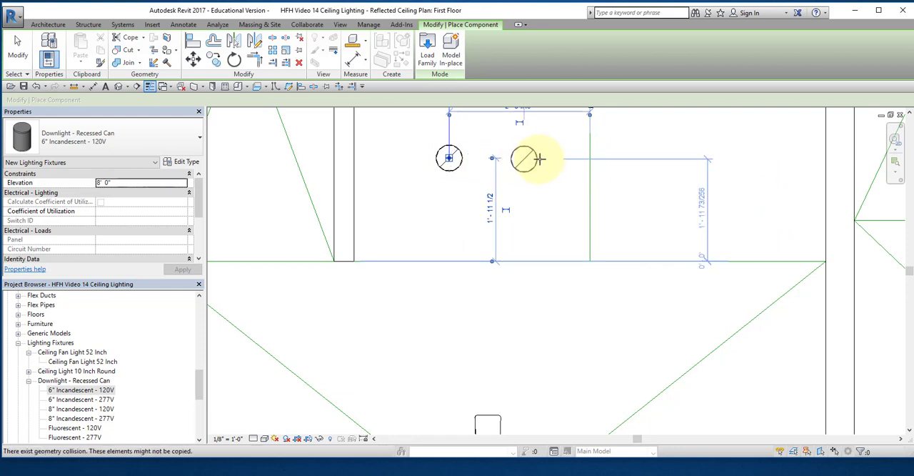
{"action": "left_click", "coordinate": [590, 162]}
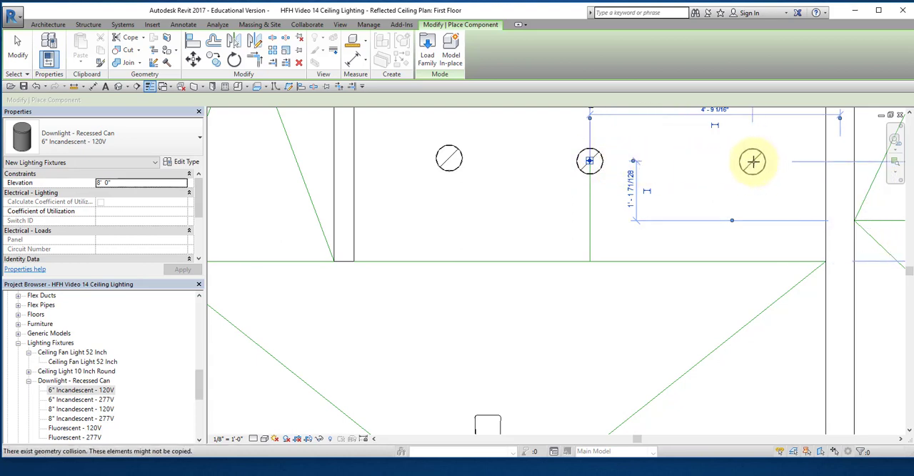
{"action": "left_click", "coordinate": [752, 161]}
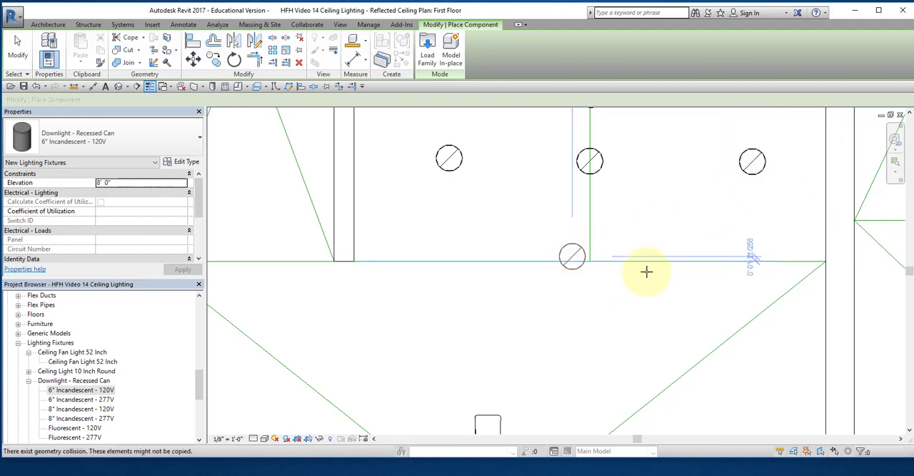
Step: Draw a horizontal guide line about 6'-5" long from the left recessed downlight's center to just past the right downlight
{"action": "key", "text": "Escape"}
{"action": "key", "text": "Escape"}
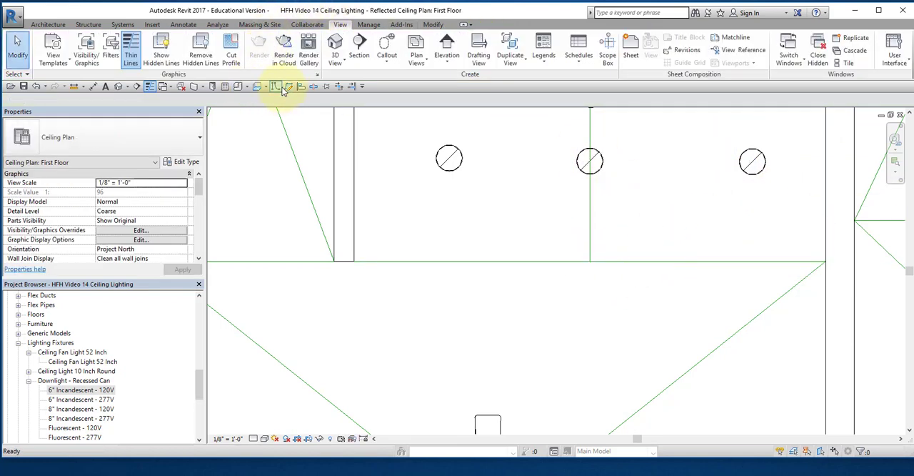
{"action": "left_click", "coordinate": [279, 87]}
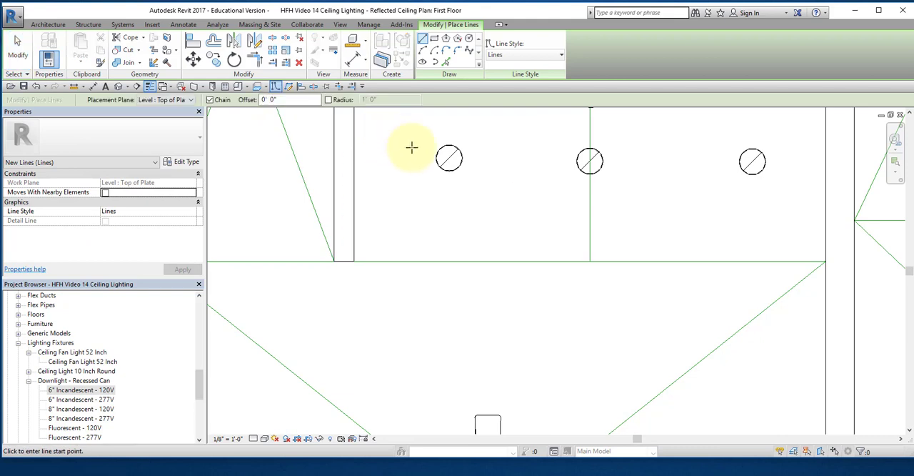
{"action": "left_click", "coordinate": [448, 158]}
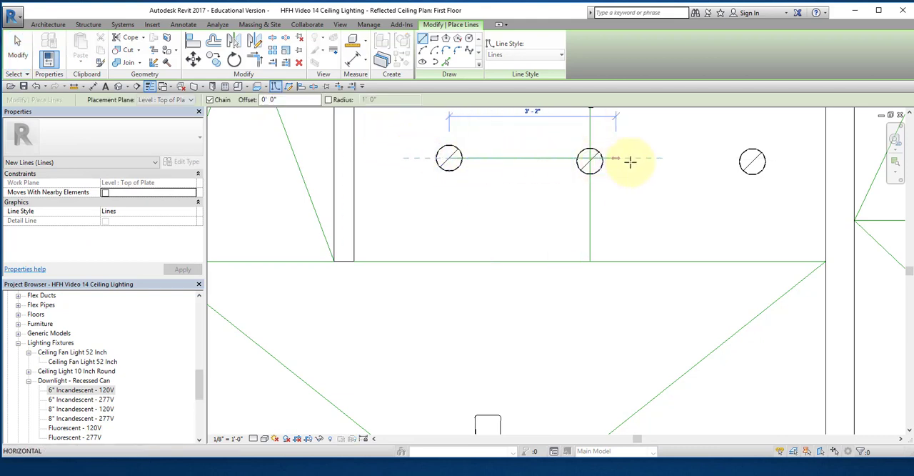
{"action": "left_click", "coordinate": [784, 157]}
{"action": "key", "text": "Escape"}
{"action": "key", "text": "Escape"}
Step: Nudge the middle and right downlights up onto the horizontal guide line and shift the right one left for even spacing
{"action": "left_click", "coordinate": [754, 177]}
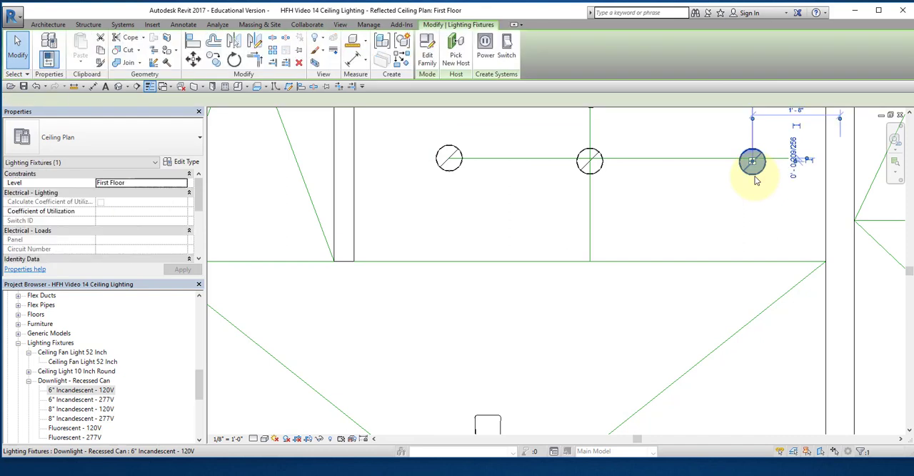
{"action": "key", "text": "Up"}
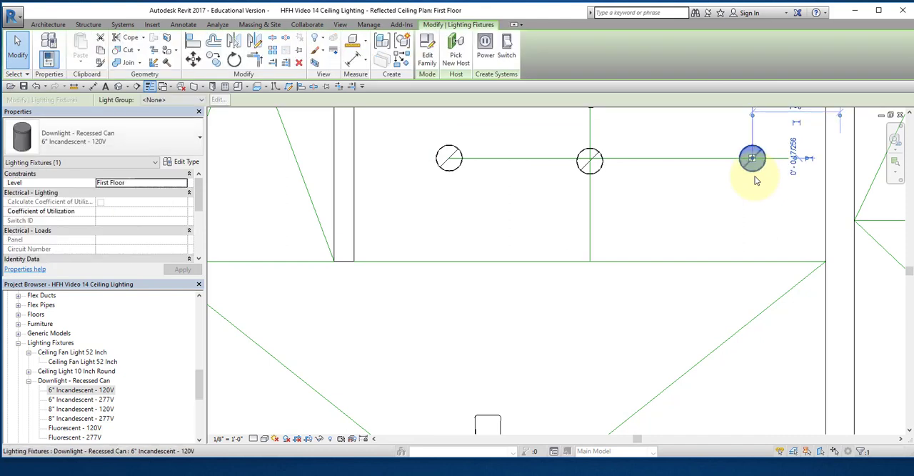
{"action": "key", "text": "Left"}
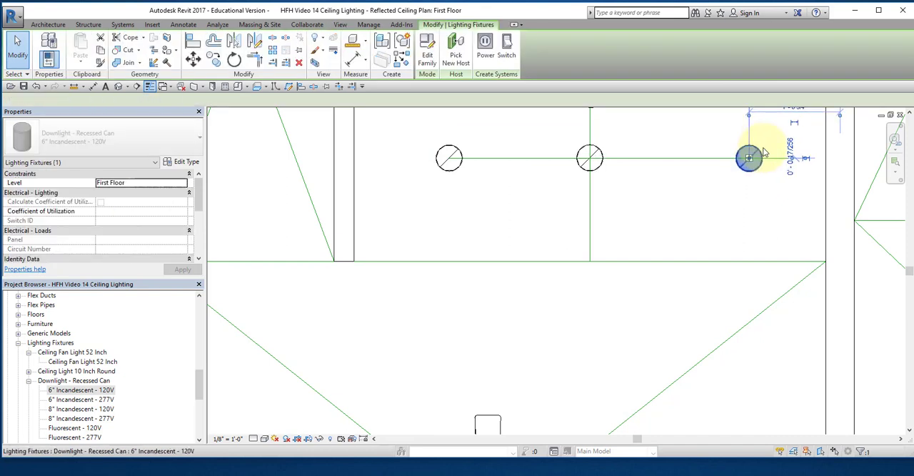
{"action": "key", "text": "Left"}
{"action": "key", "text": "Left"}
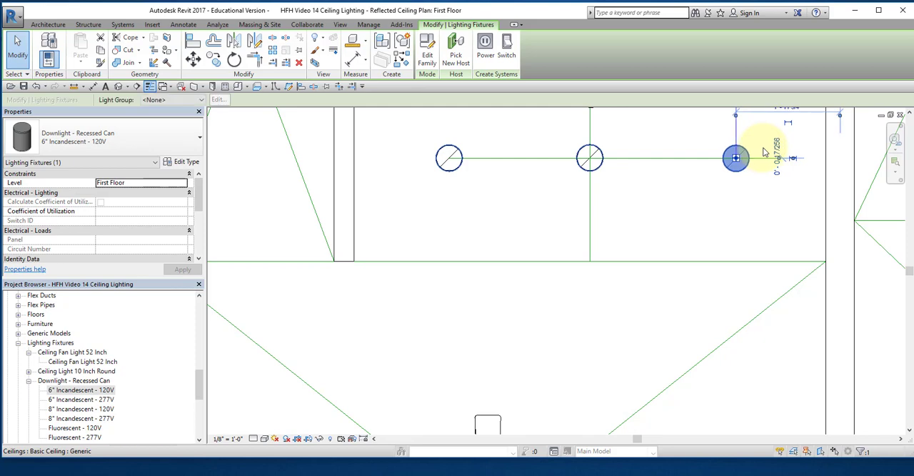
{"action": "key", "text": "Left"}
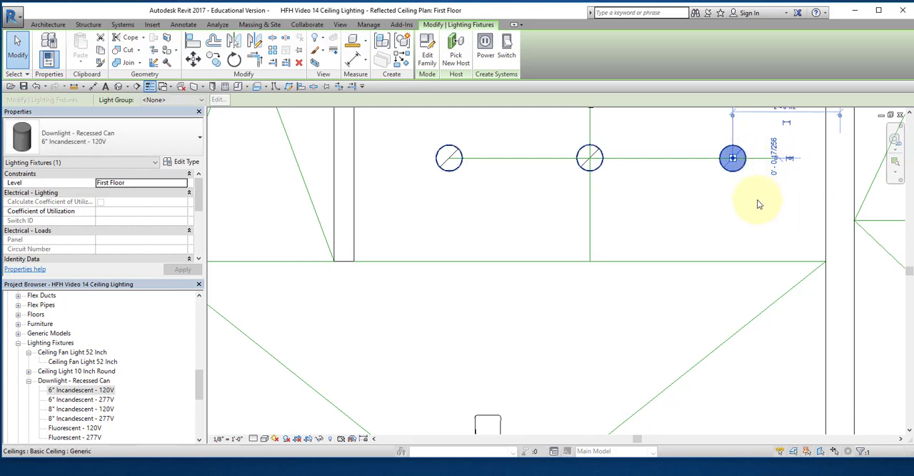
{"action": "scroll", "coordinate": [759, 203], "scroll_direction": "down", "scroll_amount": 3}
{"action": "left_click", "coordinate": [543, 194]}
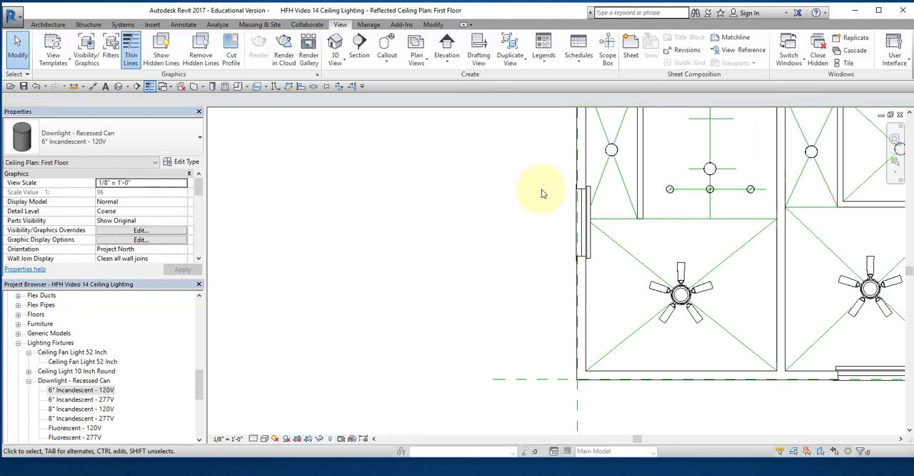
Step: Temporarily isolate the Lines category using one of the lower-left room's diagonals
{"action": "middle_click_drag", "start_coordinate": [559, 194], "coordinate": [507, 206]}
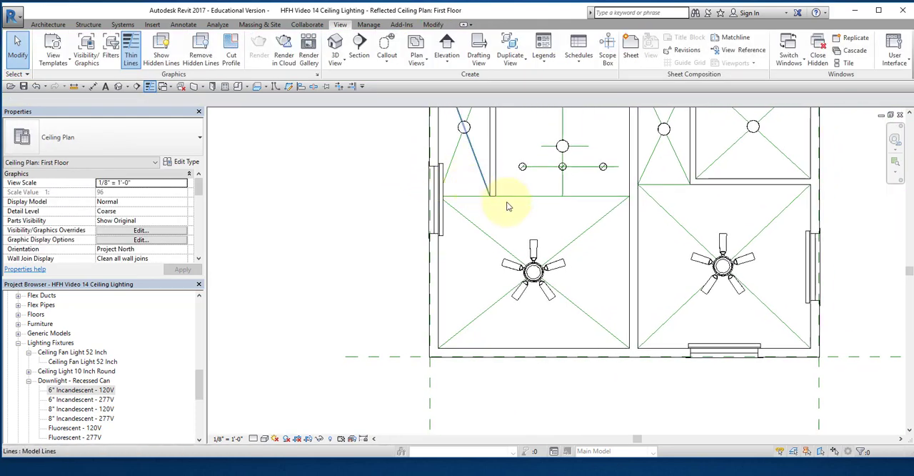
{"action": "left_click", "coordinate": [591, 227]}
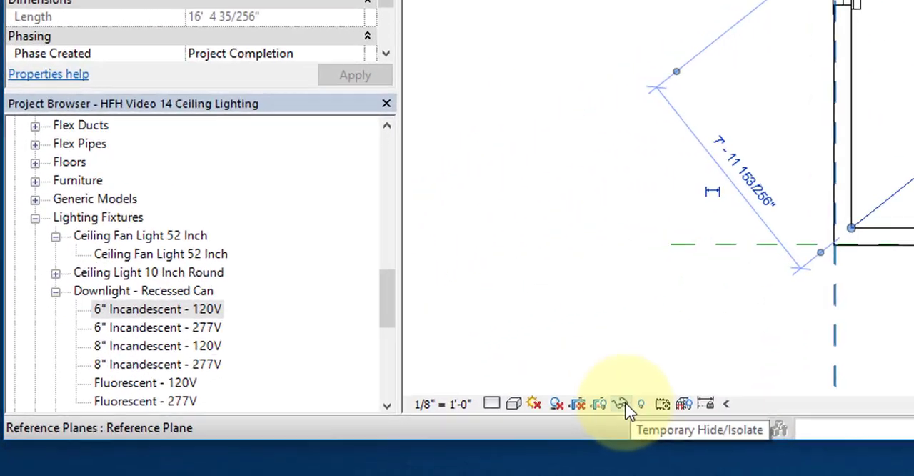
{"action": "left_click", "coordinate": [319, 439]}
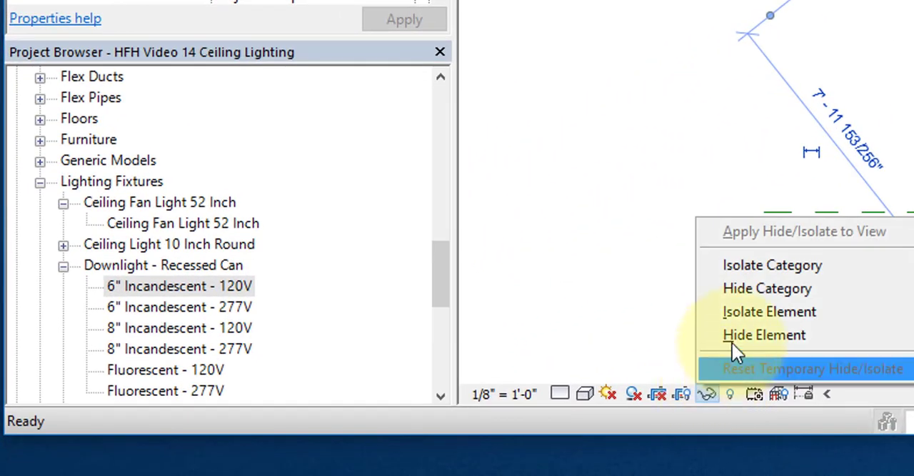
{"action": "left_click", "coordinate": [772, 269]}
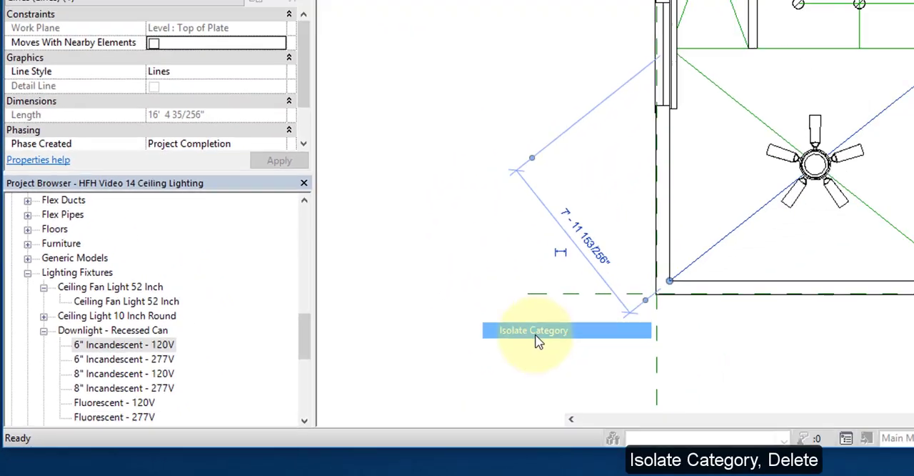
{"action": "left_click", "coordinate": [538, 341]}
Step: Delete all the isolated guide lines and reset the temporary hide/isolate
{"action": "scroll", "coordinate": [882, 261], "scroll_direction": "up", "scroll_amount": 3}
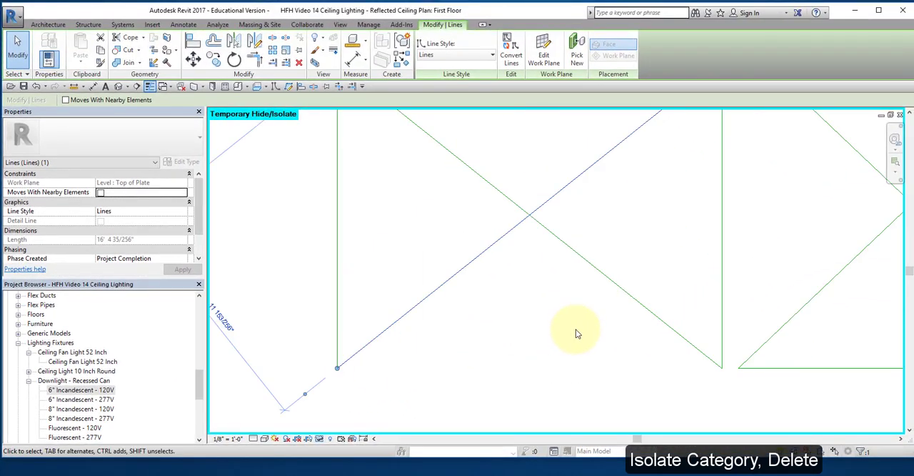
{"action": "scroll", "coordinate": [576, 333], "scroll_direction": "down", "scroll_amount": 5}
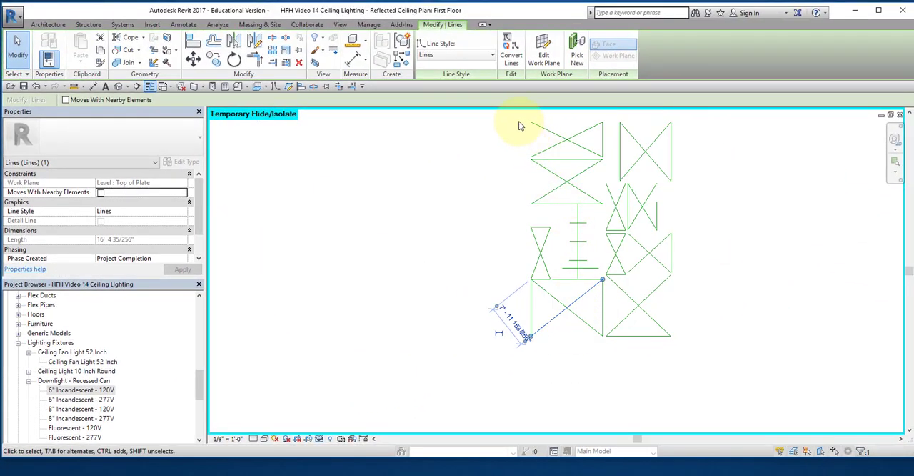
{"action": "left_click_drag", "start_coordinate": [493, 118], "coordinate": [724, 389]}
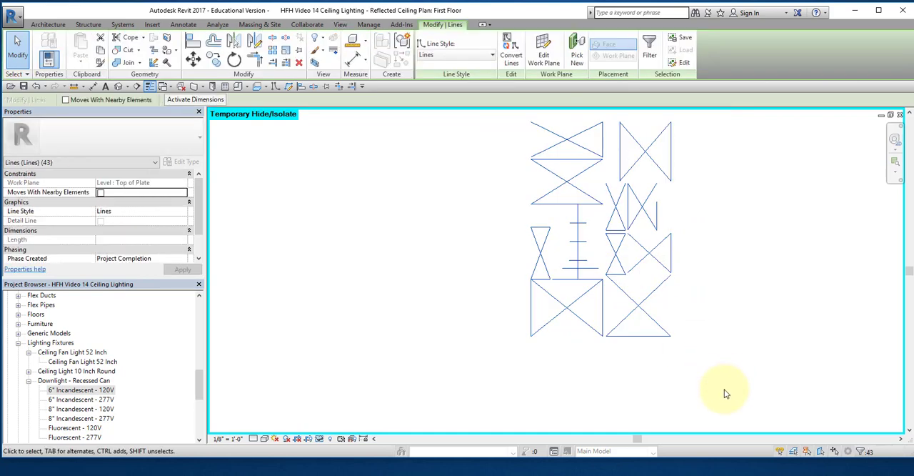
{"action": "key", "text": "Delete"}
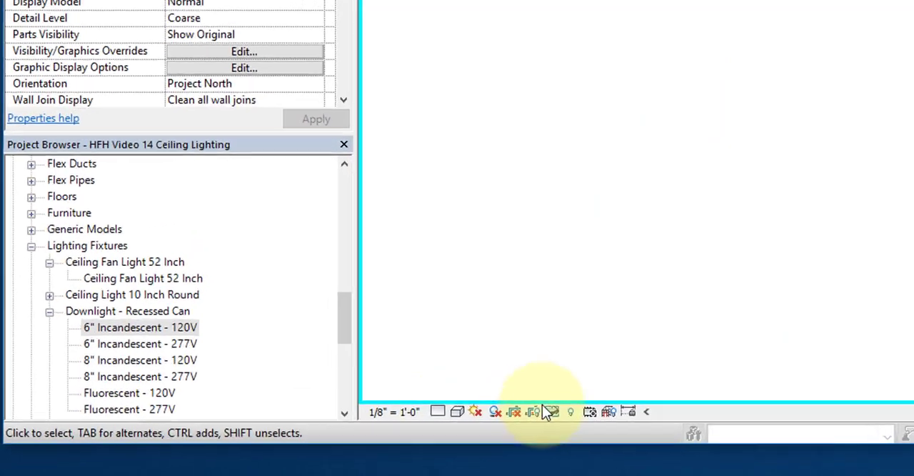
{"action": "left_click", "coordinate": [551, 412]}
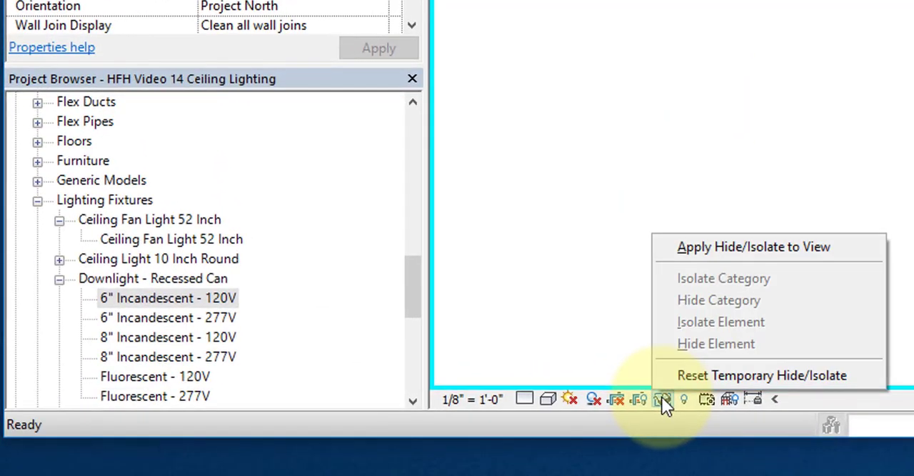
{"action": "left_click", "coordinate": [702, 379]}
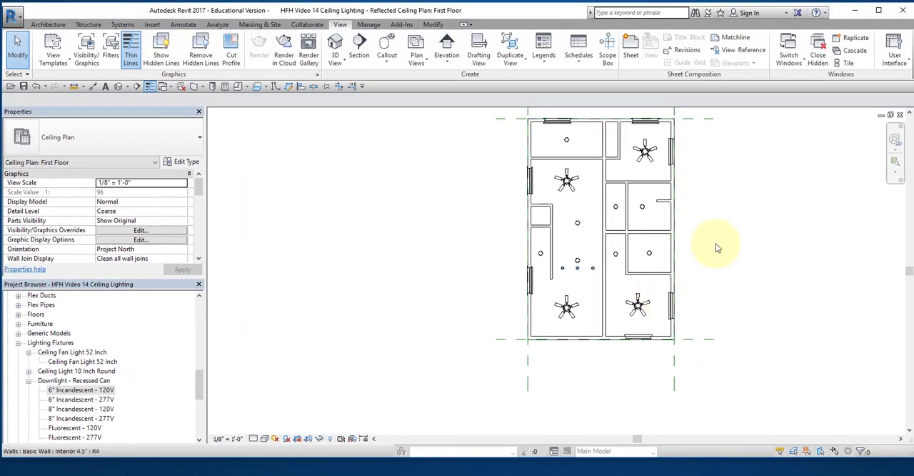
Step: Open the First Floor floor plan view
{"action": "scroll", "coordinate": [761, 224], "scroll_direction": "up", "scroll_amount": 2}
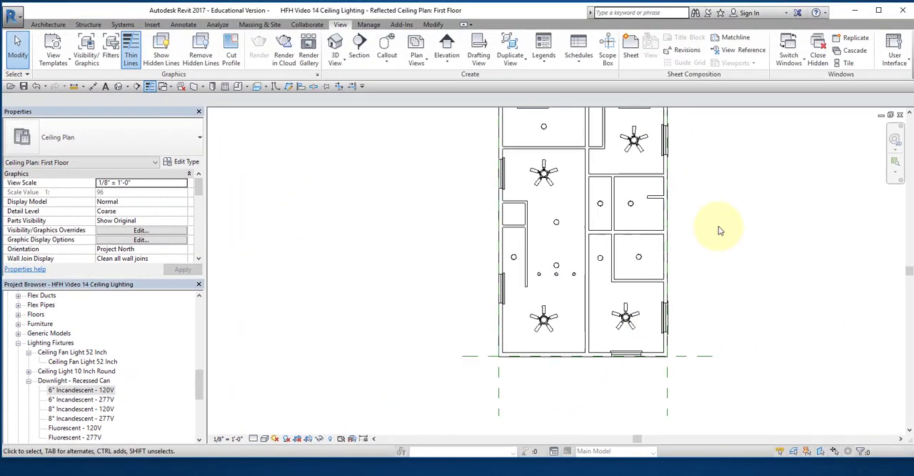
{"action": "scroll", "coordinate": [724, 212], "scroll_direction": "down", "scroll_amount": 3}
{"action": "middle_click_drag", "start_coordinate": [724, 212], "coordinate": [607, 241]}
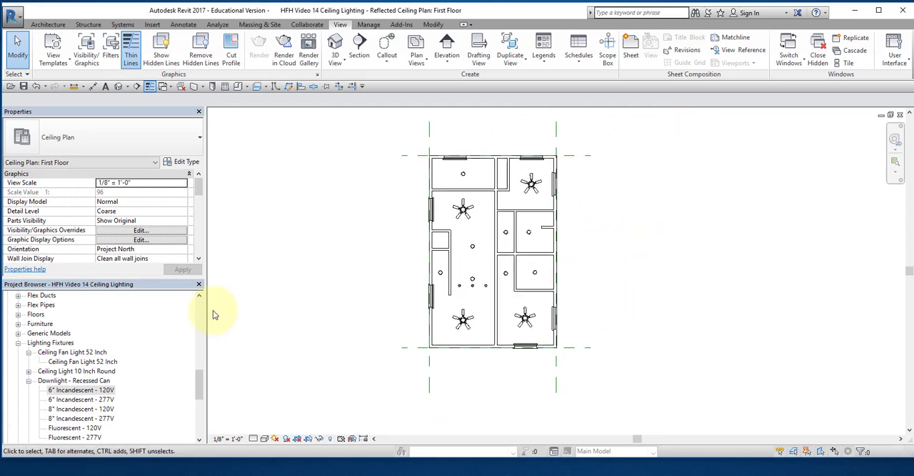
{"action": "scroll", "coordinate": [199, 308], "scroll_direction": "up", "scroll_amount": 15}
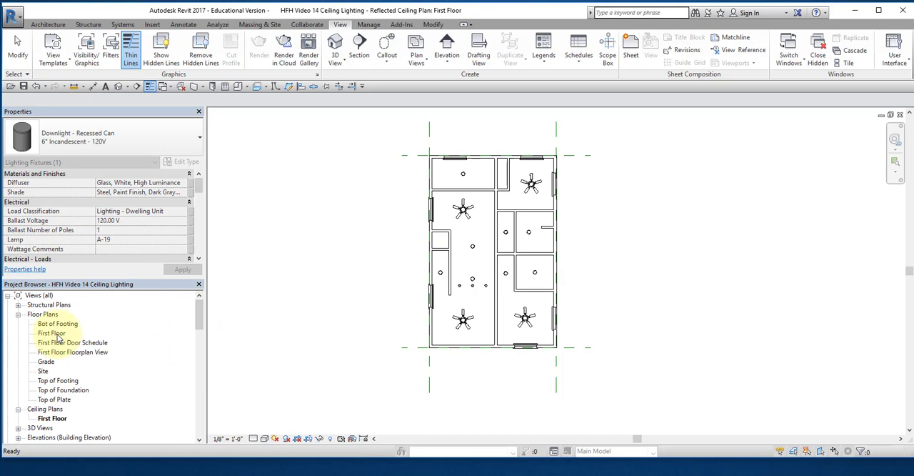
{"action": "double_click", "coordinate": [57, 336]}
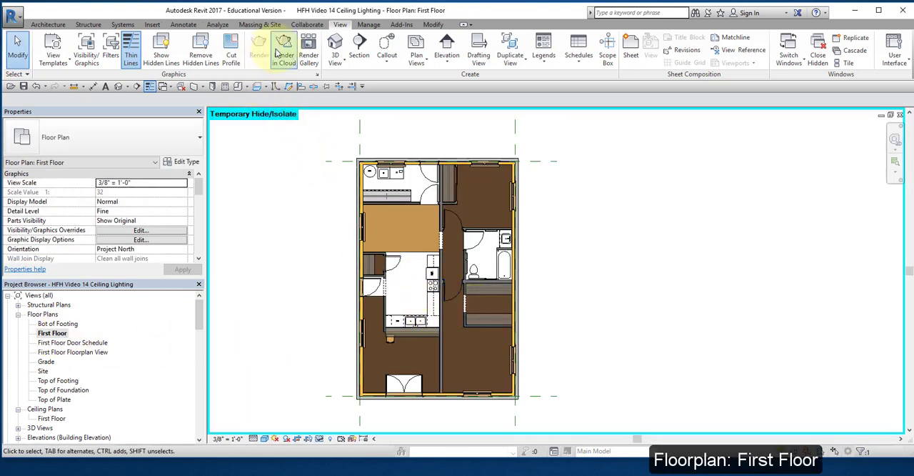
Step: Draw a horizontal section across the whole house through the kitchen and flip it to look toward the kitchen sink
{"action": "left_click", "coordinate": [359, 47]}
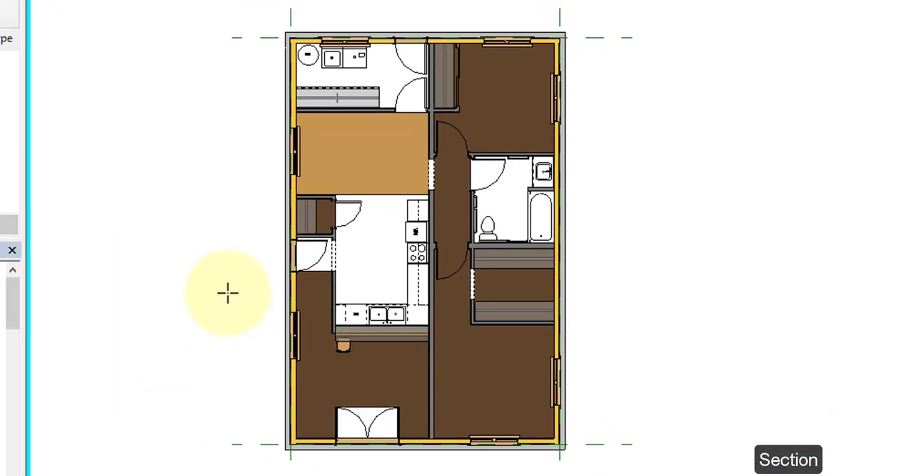
{"action": "left_click", "coordinate": [228, 241]}
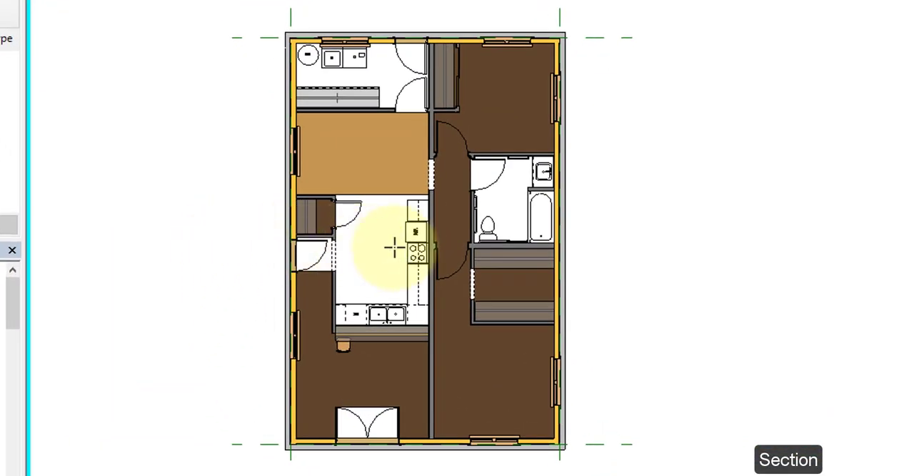
{"action": "left_click", "coordinate": [700, 247]}
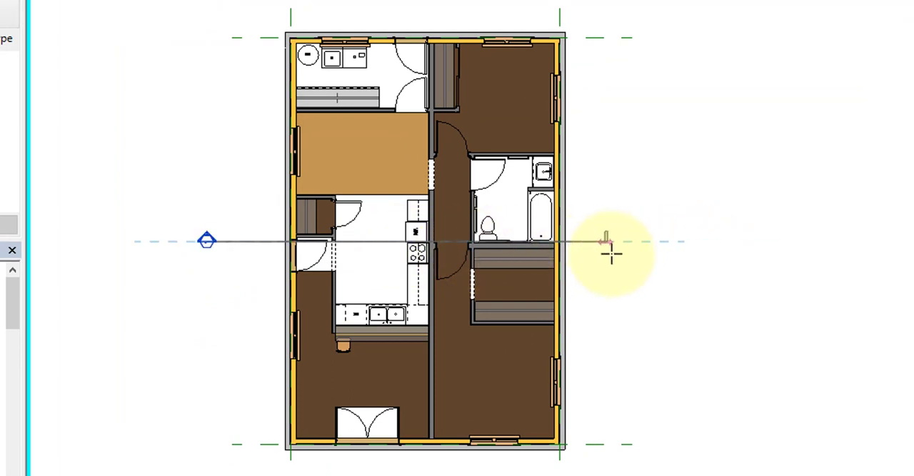
{"action": "left_click", "coordinate": [630, 244]}
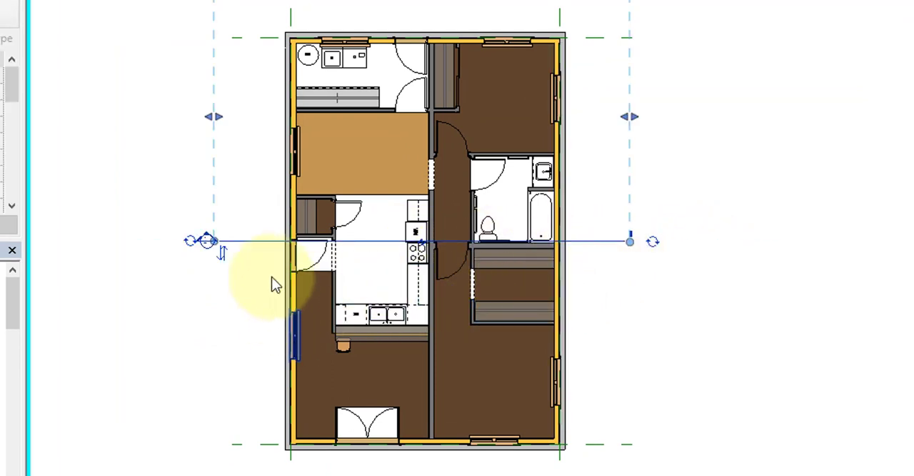
{"action": "left_click", "coordinate": [228, 253]}
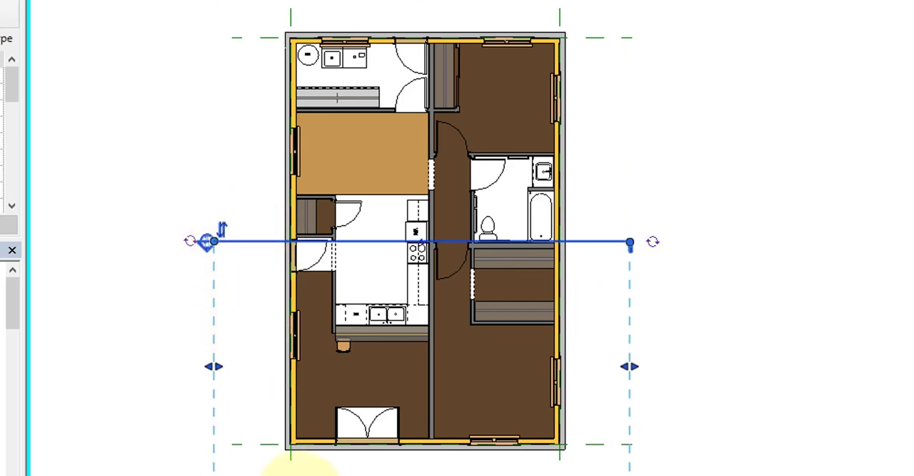
{"action": "left_click", "coordinate": [172, 288]}
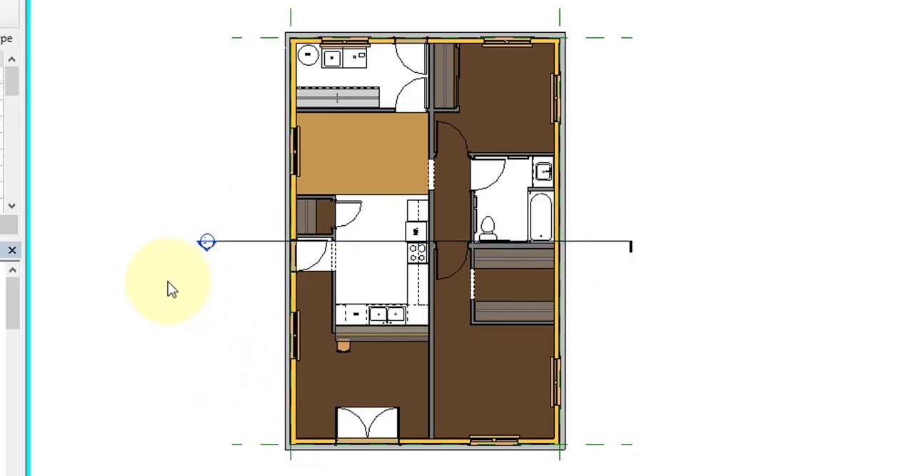
Step: Open the new section view, examine how the downlights, fan and round lights sit at the ceiling, and close it
{"action": "double_click", "coordinate": [206, 242]}
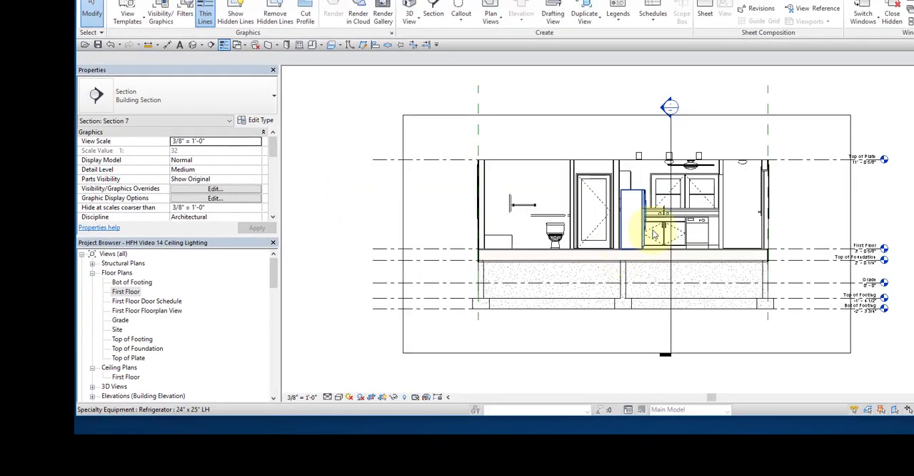
{"action": "scroll", "coordinate": [729, 180], "scroll_direction": "up", "scroll_amount": 5}
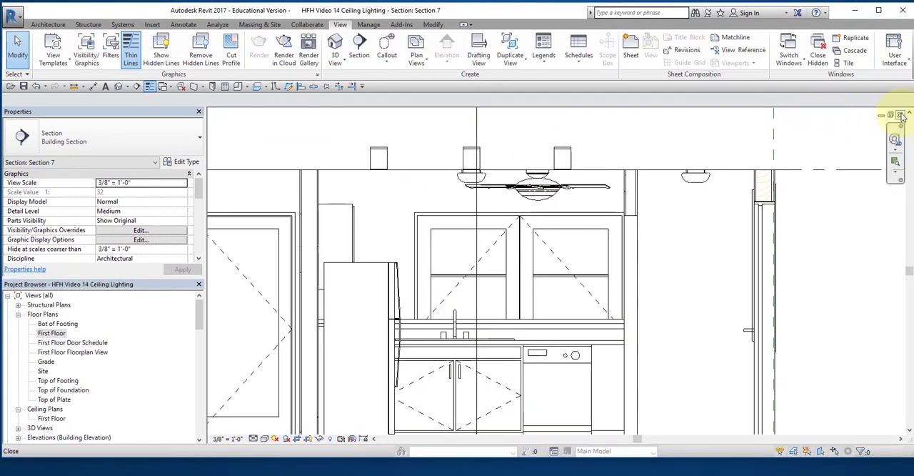
{"action": "left_click", "coordinate": [899, 114]}
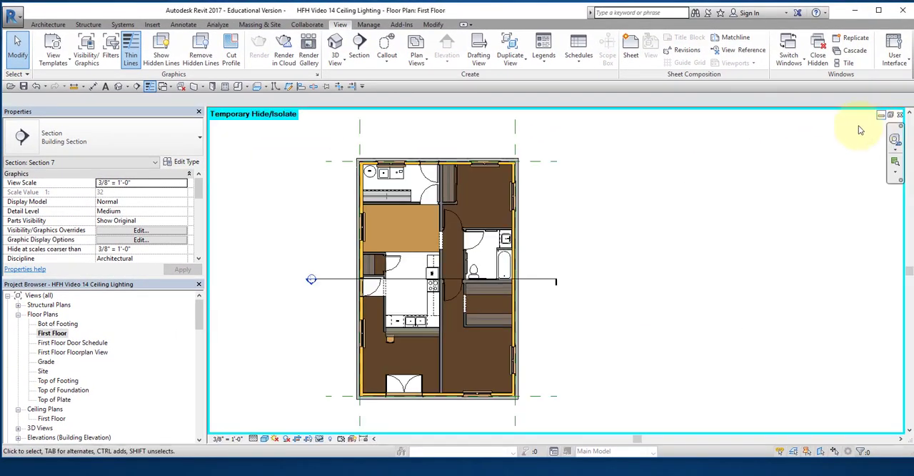
Step: Open the default 3D view and temporarily hide the ceiling element to expose the rooms and light fixtures
{"action": "left_click", "coordinate": [122, 86]}
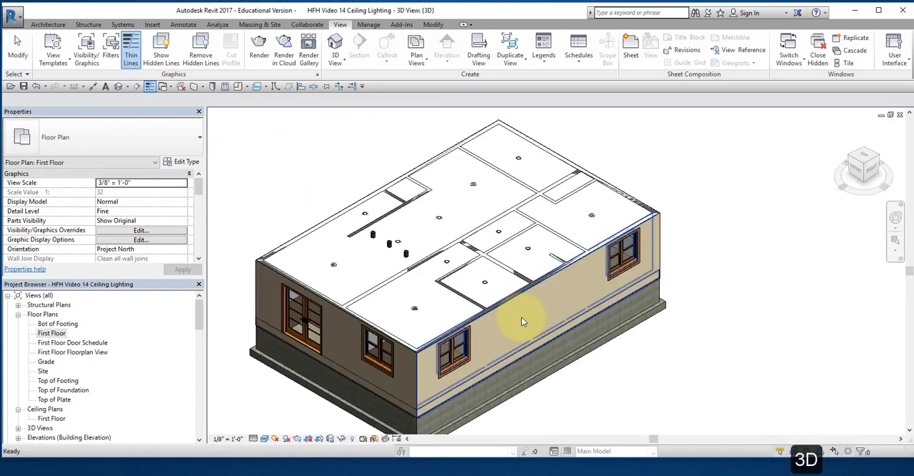
{"action": "left_click", "coordinate": [455, 308]}
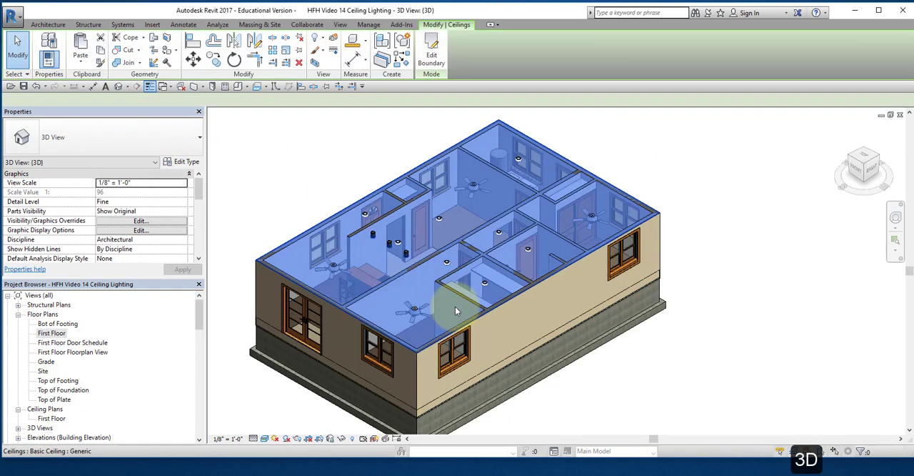
{"action": "left_click", "coordinate": [343, 439]}
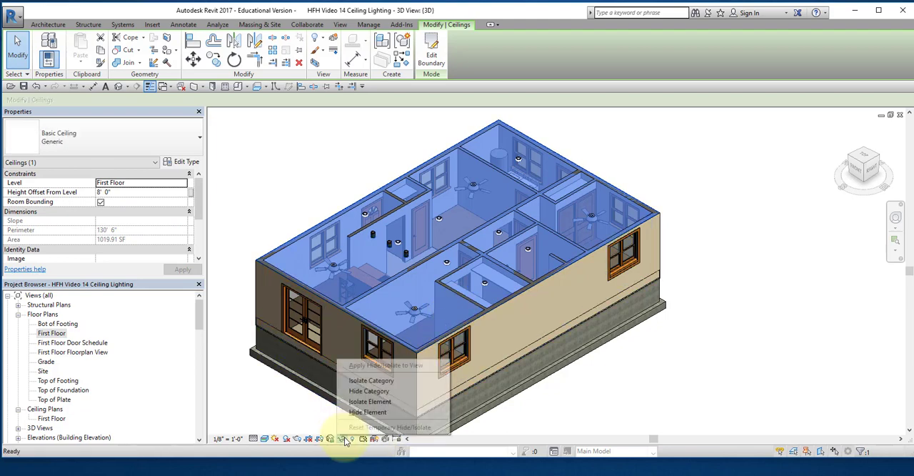
{"action": "left_click", "coordinate": [368, 413]}
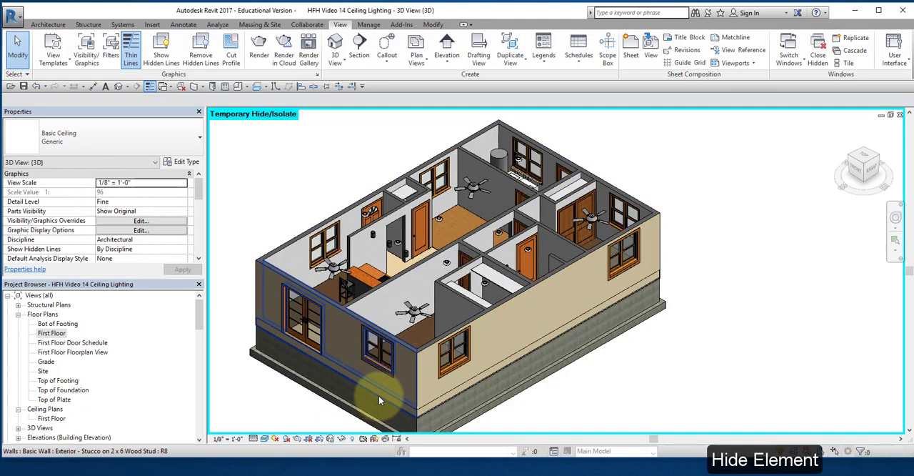
{"action": "scroll", "coordinate": [418, 323], "scroll_direction": "up", "scroll_amount": 3}
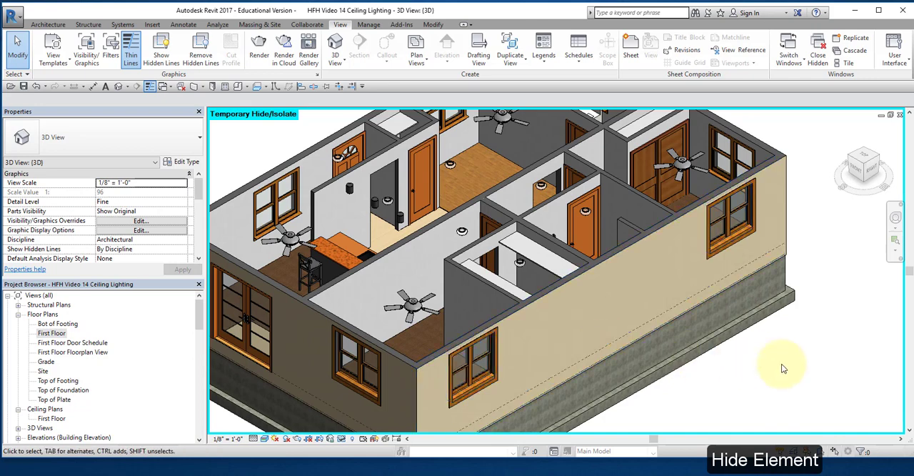